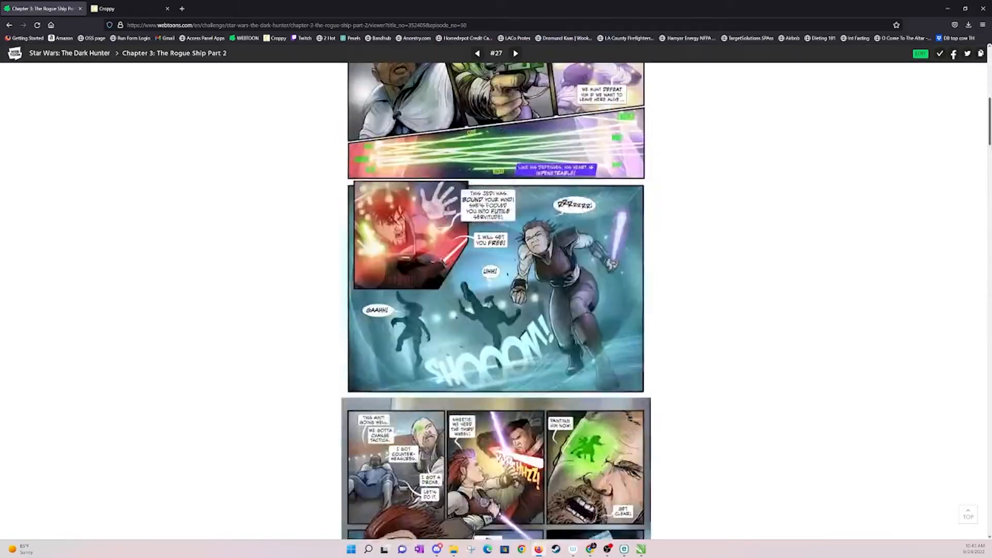
Look through the finished Chapter 3: The Rogue Ship Part 2 webtoon episode down to its closing credits
scroll(496, 285, down, 15)
scroll(496, 289, down, 1)
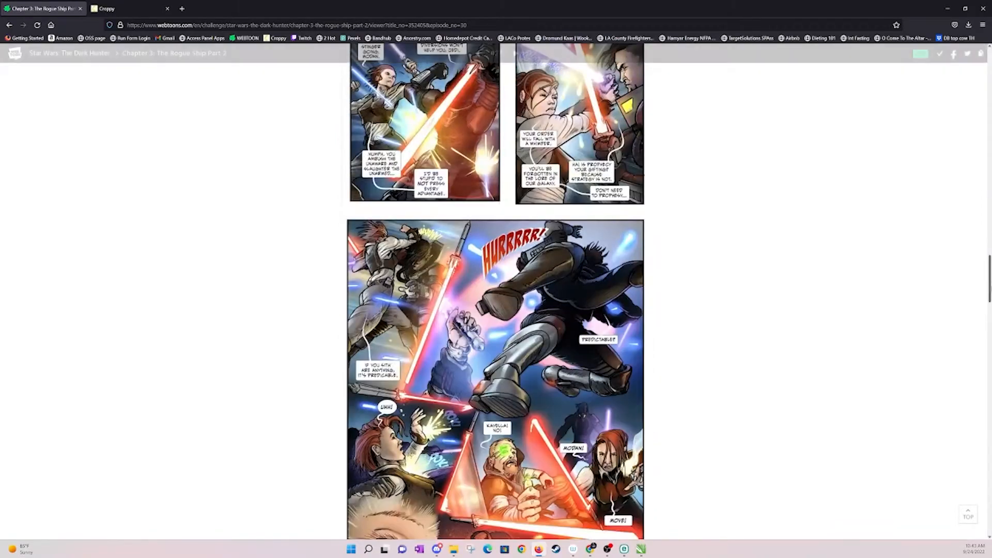
scroll(496, 289, down, 2)
scroll(496, 290, down, 20)
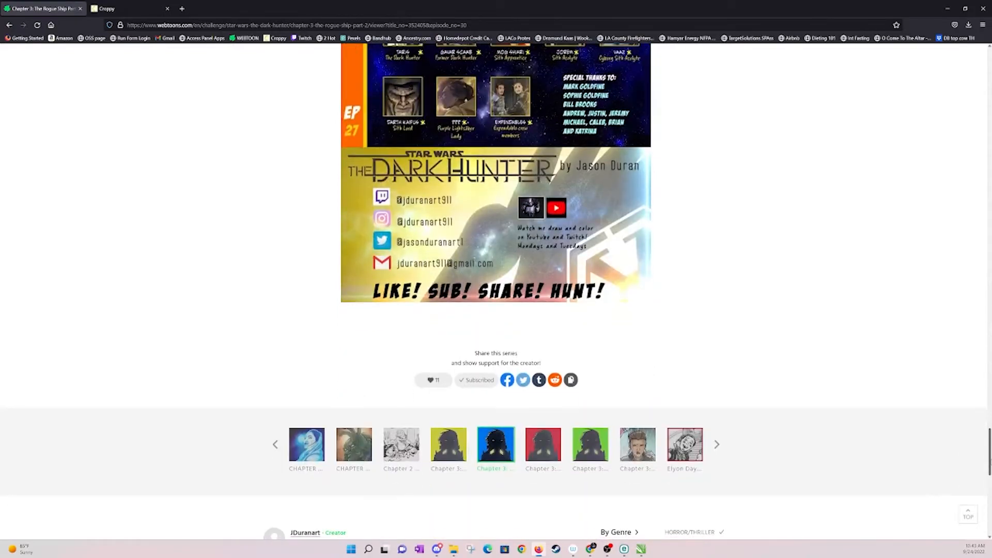
scroll(496, 289, up, 15)
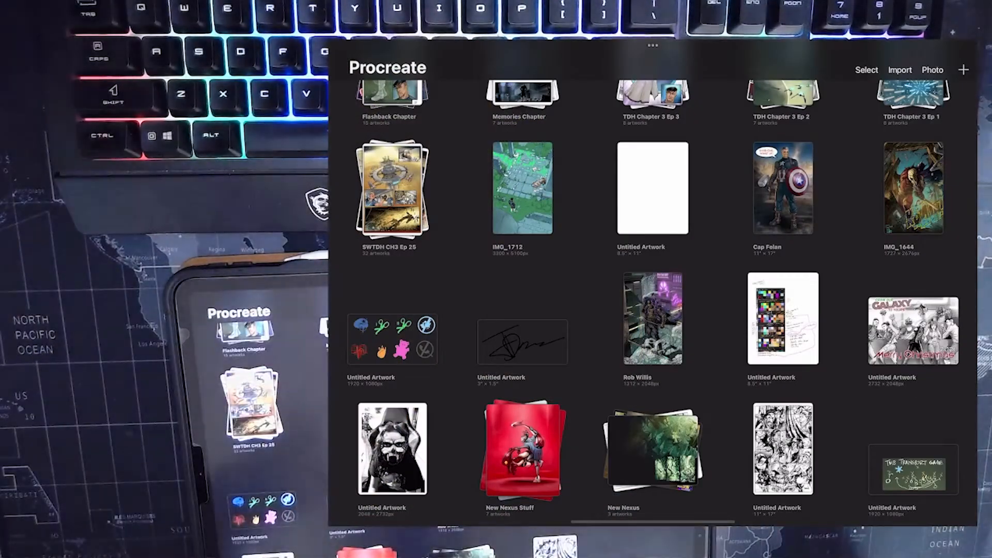
In Procreate, open the Episode 35 stack and share Ch_3_Pg_48 and Ch_3_Pg_49 as JPEG images
scroll(652, 302, up, 5)
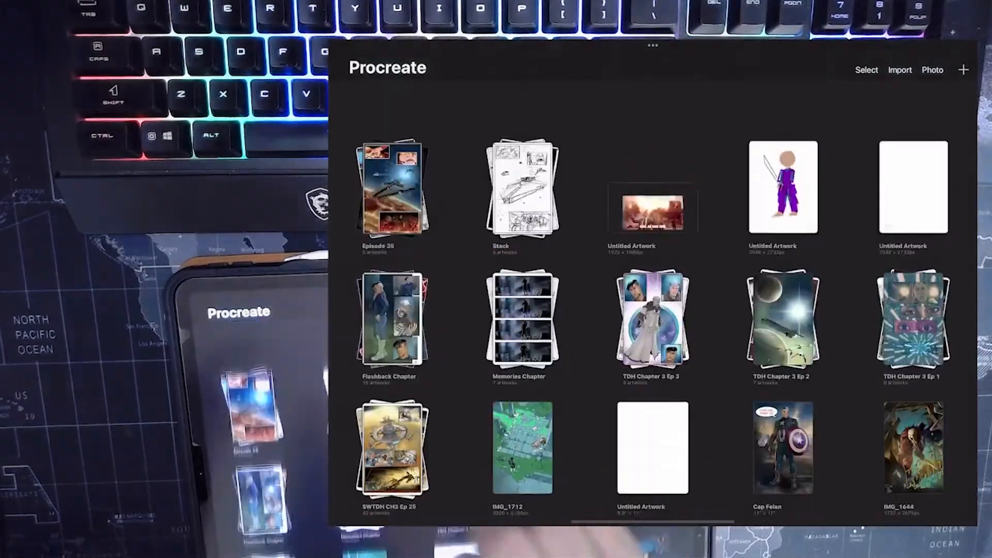
click(392, 142)
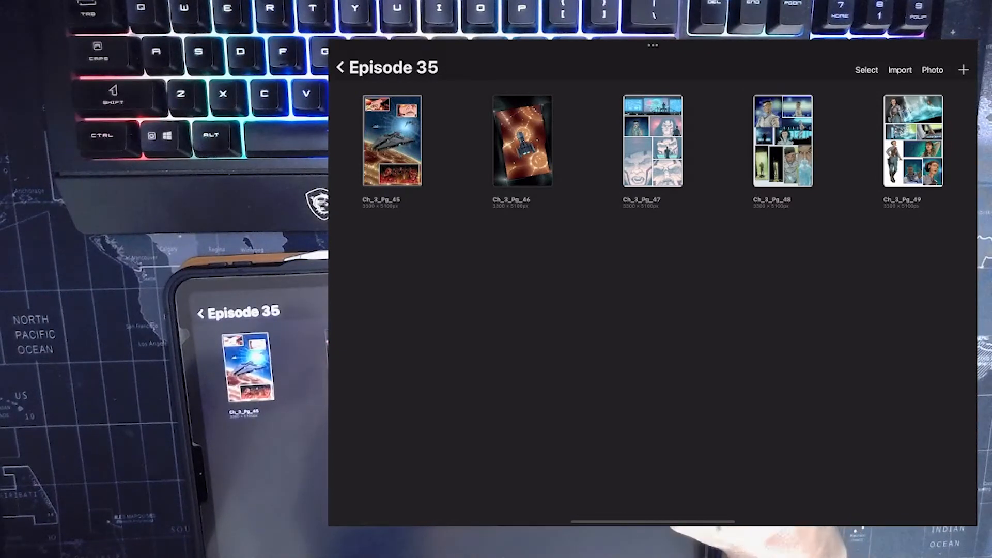
click(866, 70)
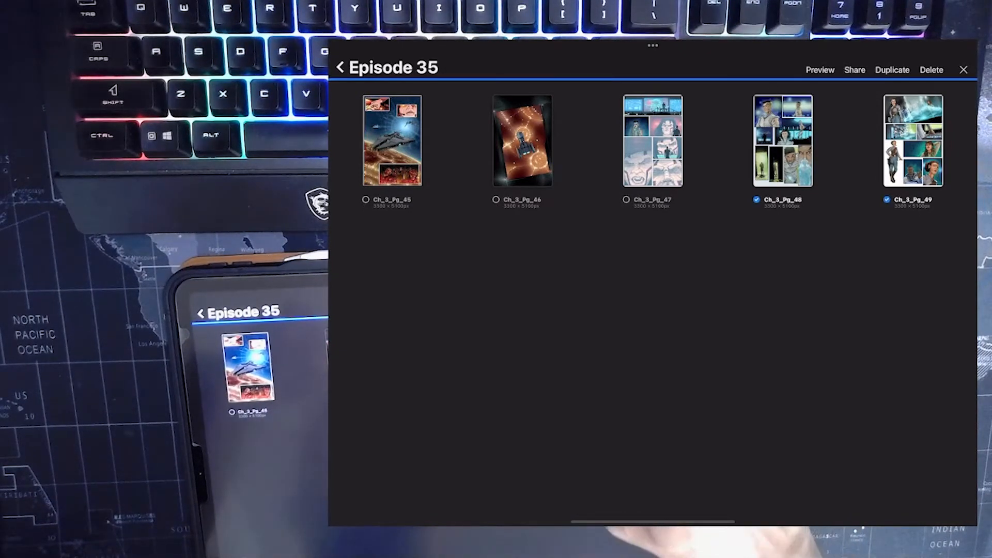
click(855, 70)
click(814, 183)
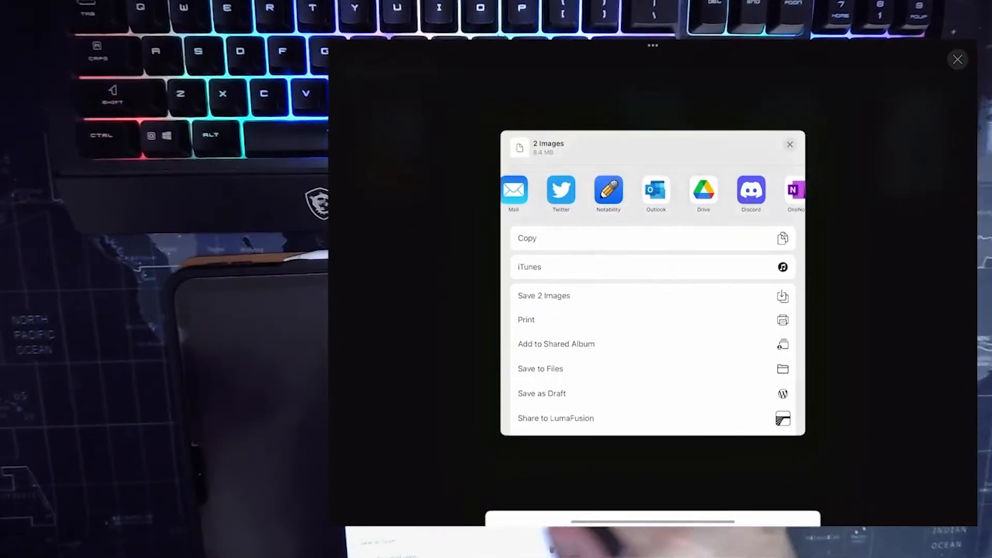
Send both page images to Google Drive, saving them in the Chapter 3 folder, and go back to the gallery
click(704, 190)
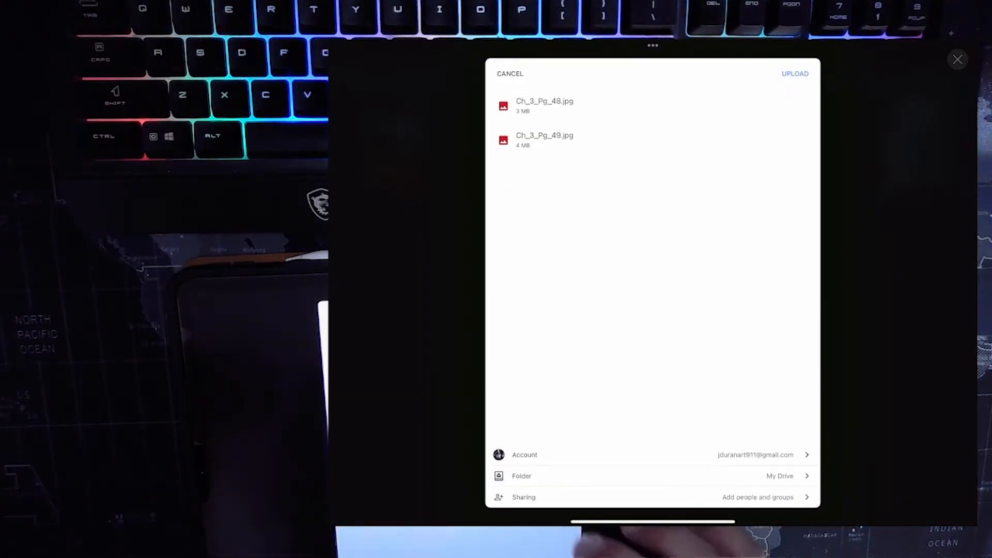
click(780, 476)
click(533, 225)
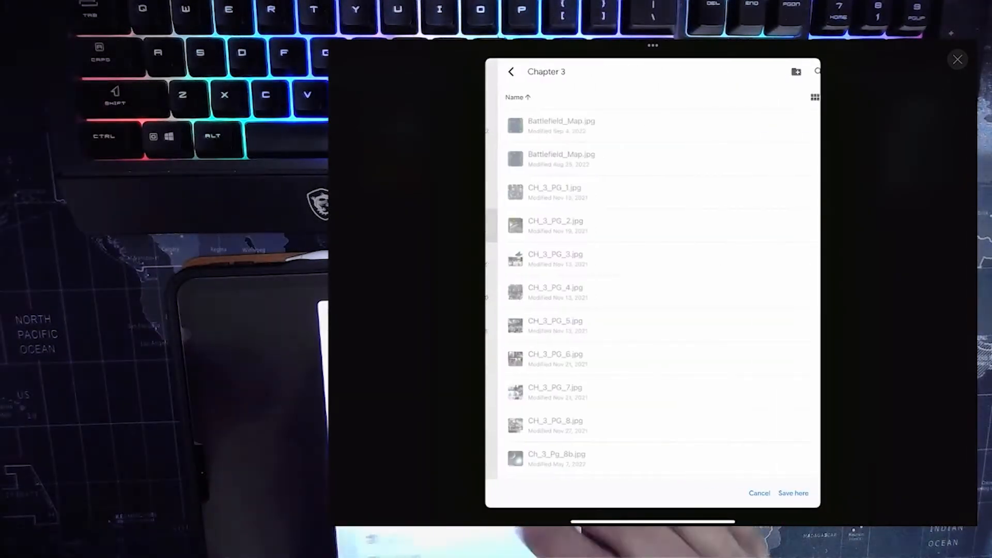
click(793, 493)
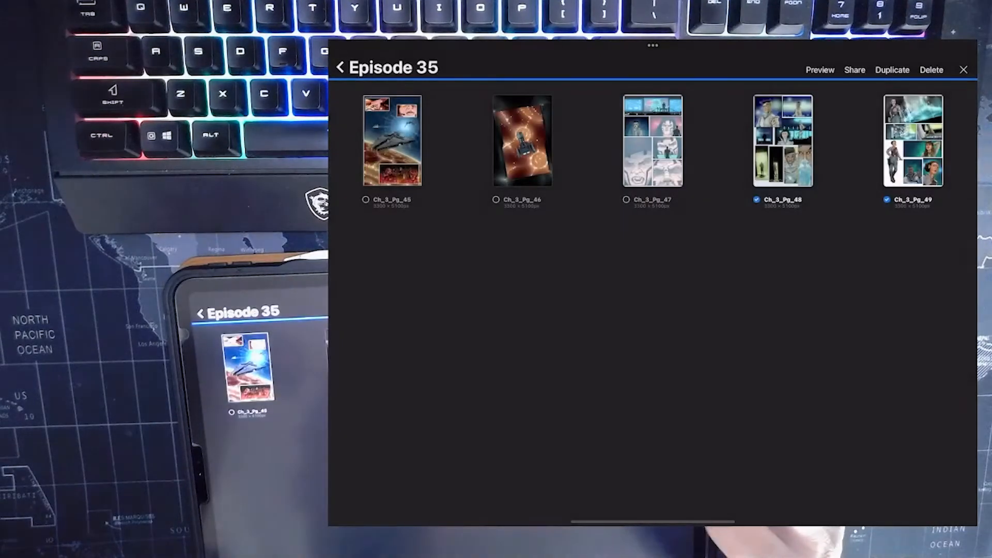
click(340, 67)
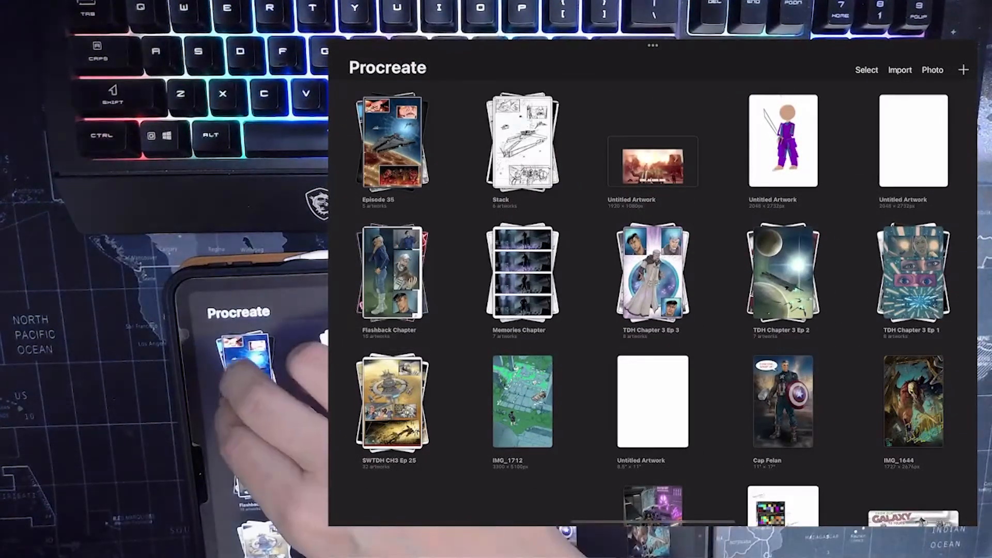
click(392, 142)
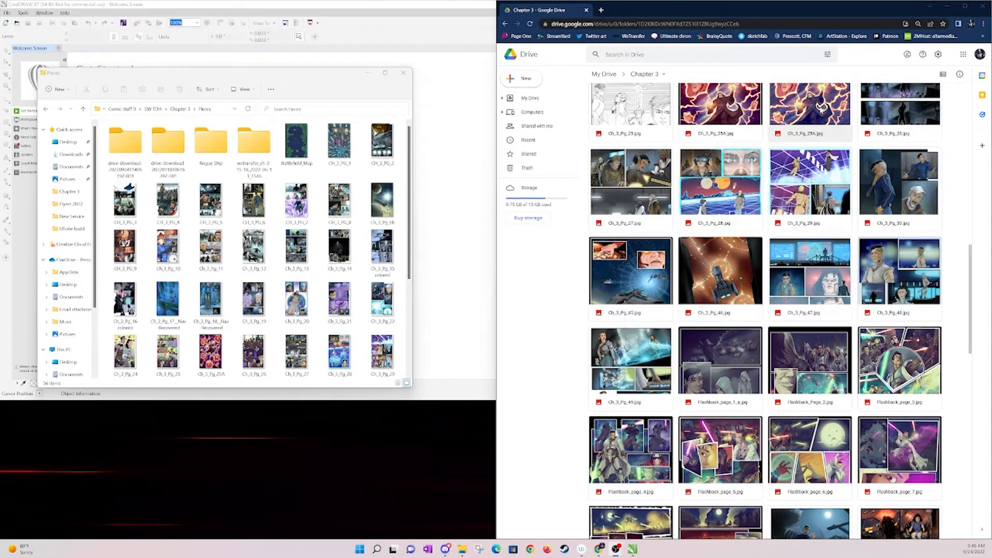
In Google Drive's Chapter 3 folder on the desktop computer, download Ch_3_Pg_48.jpg and Ch_3_Pg_49.jpg together
scroll(827, 248, down, 1)
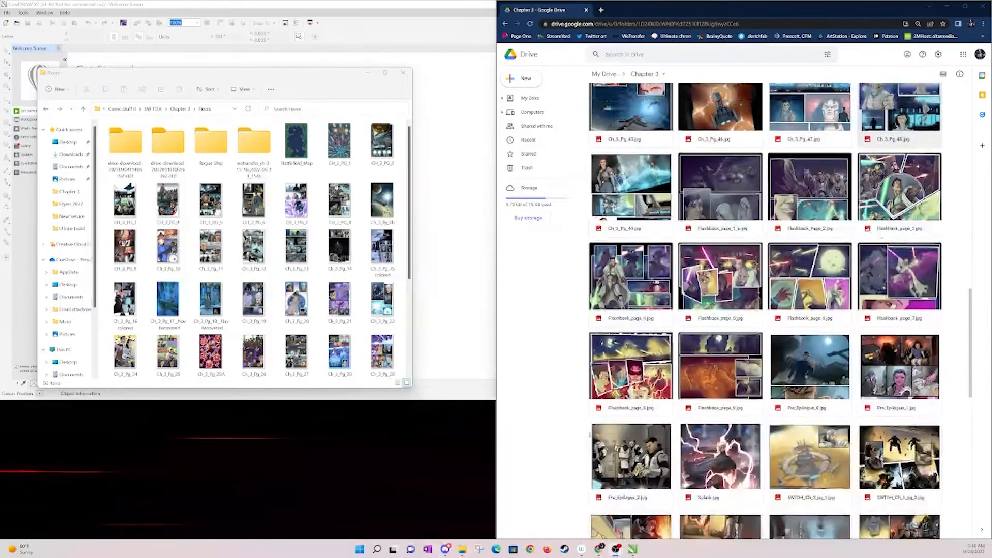
click(902, 237)
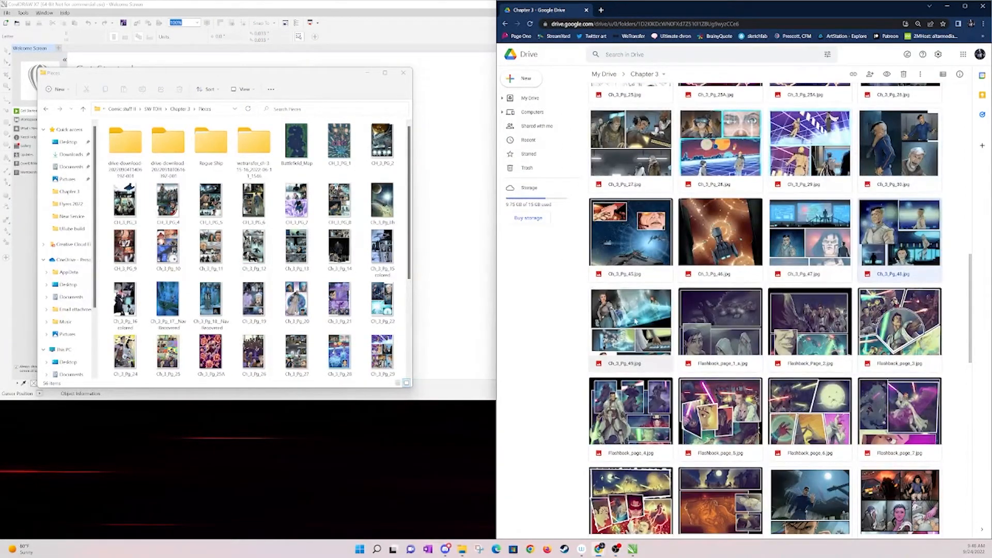
right_click(878, 233)
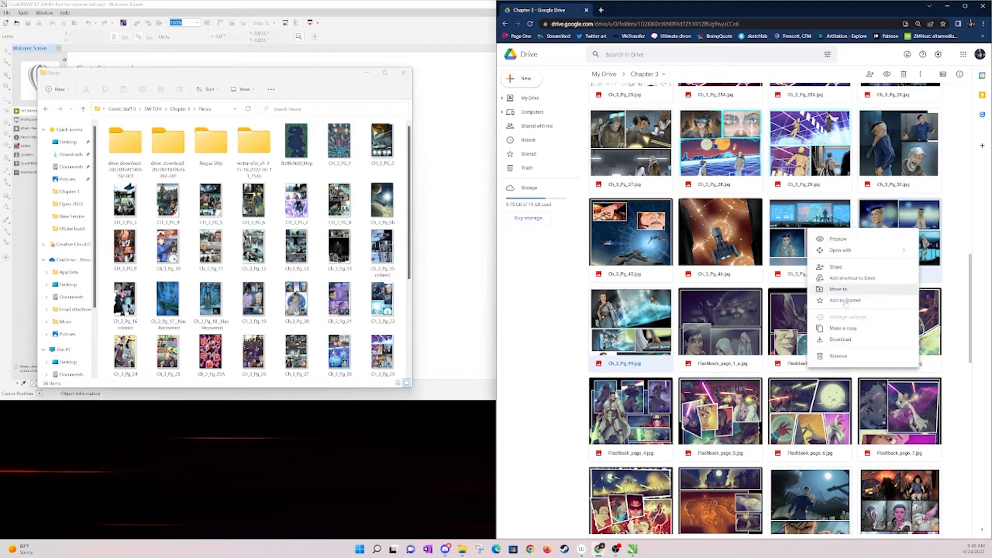
click(837, 340)
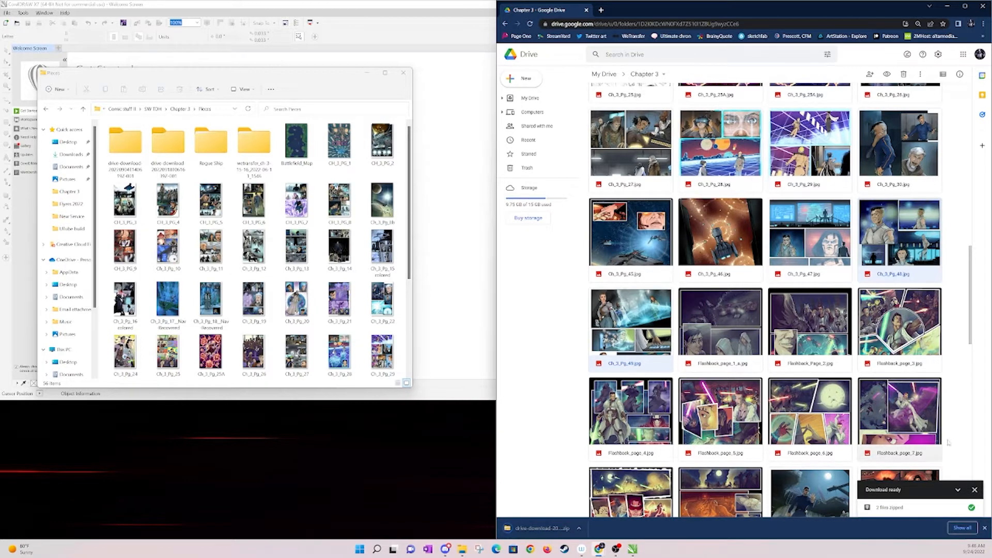
Show the downloaded zip archive in its folder and place it in the Chapter 3 Pieces folder
click(579, 527)
click(618, 504)
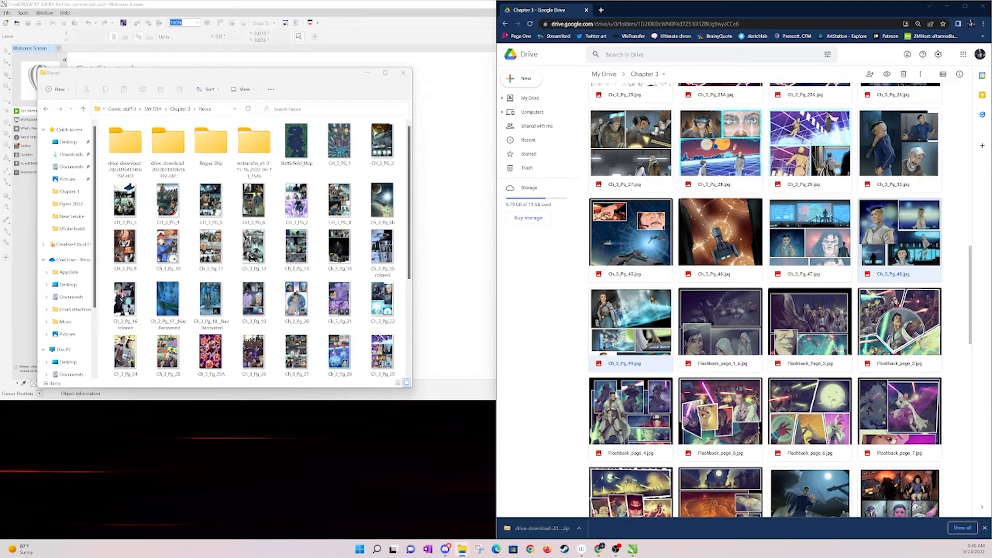
drag(0, 103, 659, 67)
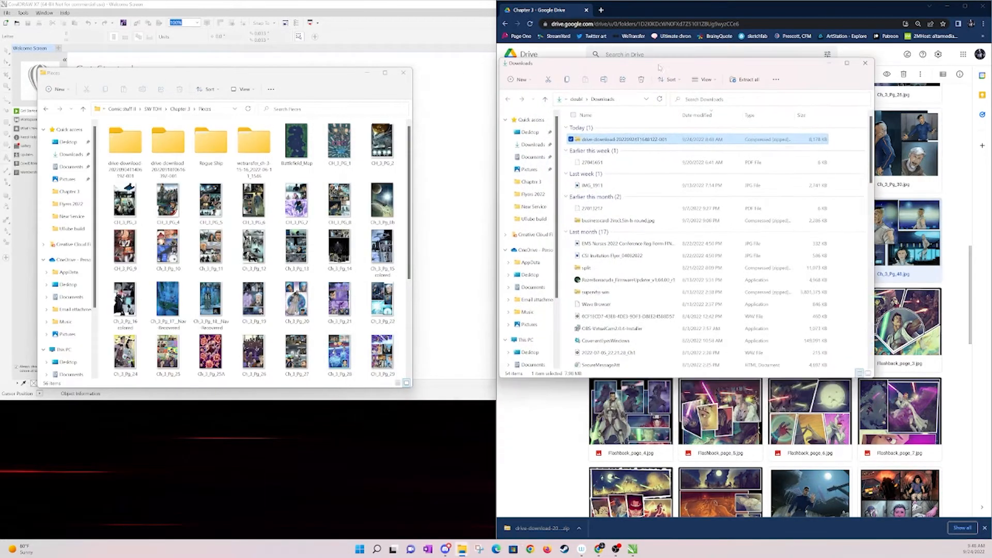
drag(602, 140, 351, 279)
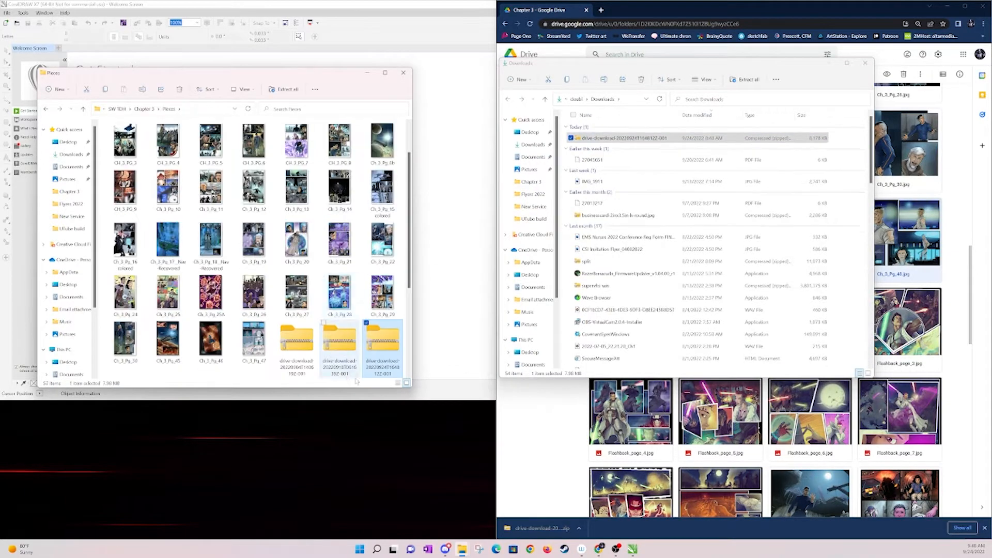
Extract the new archive and move Ch_3_Pg_48 and Ch_3_Pg_49 from the extracted folder into the Pieces folder
right_click(380, 348)
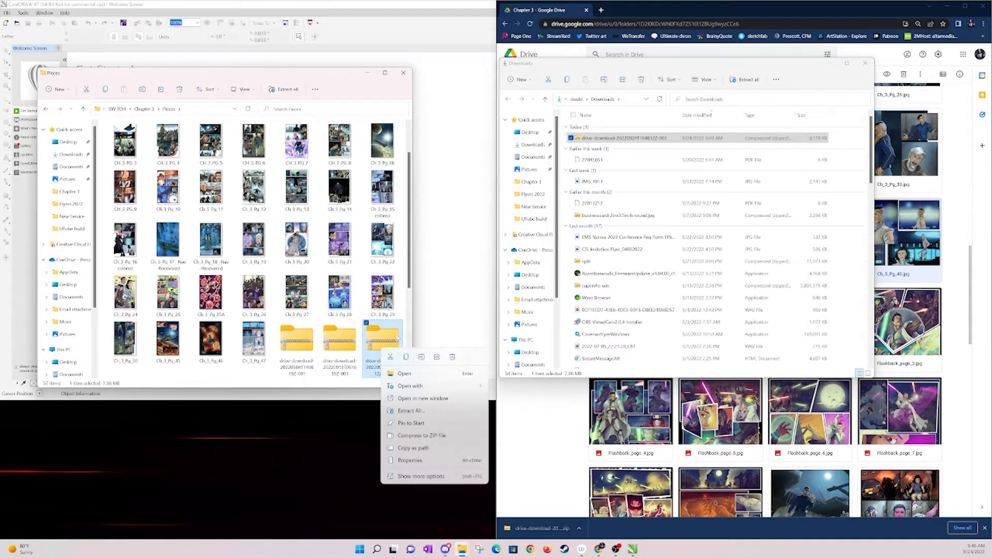
click(418, 410)
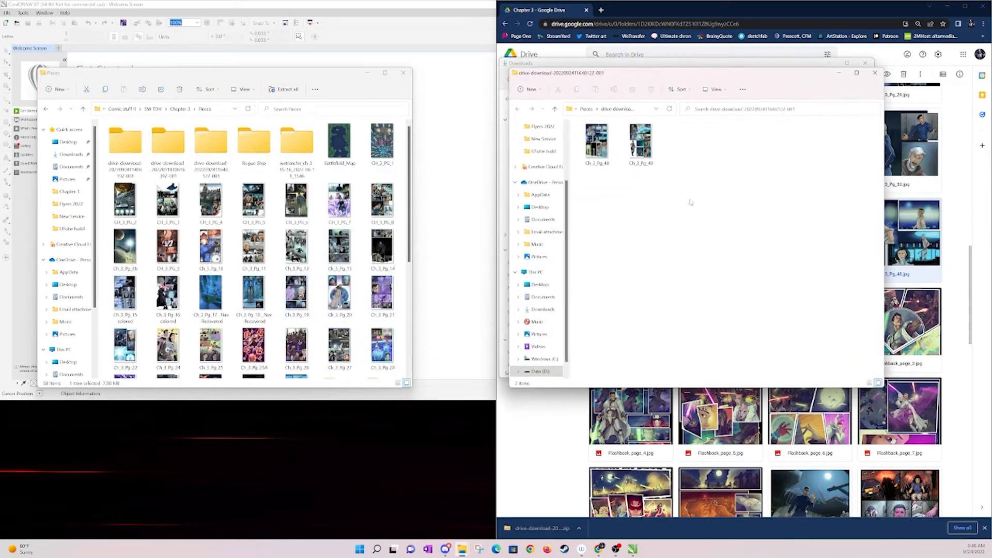
drag(695, 212, 595, 132)
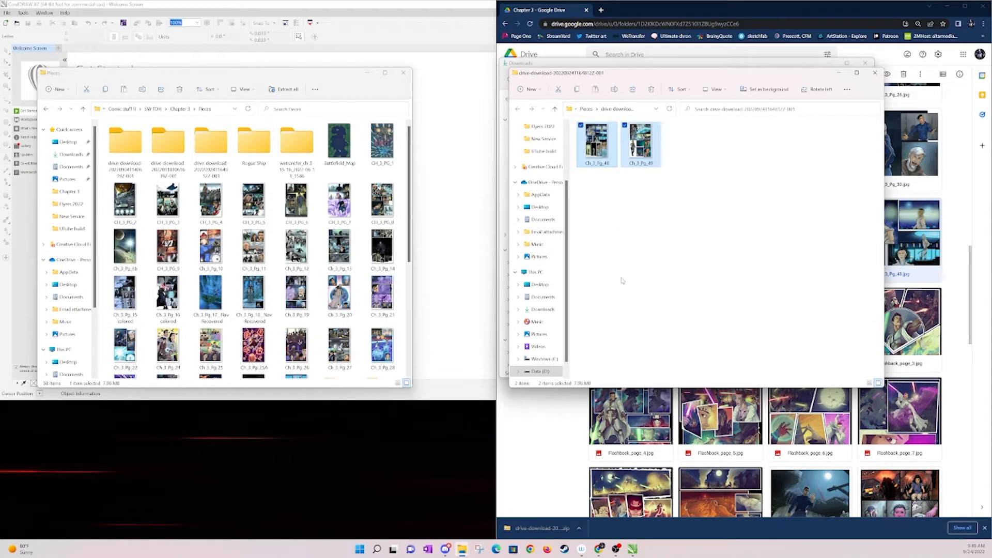
key(ctrl+x)
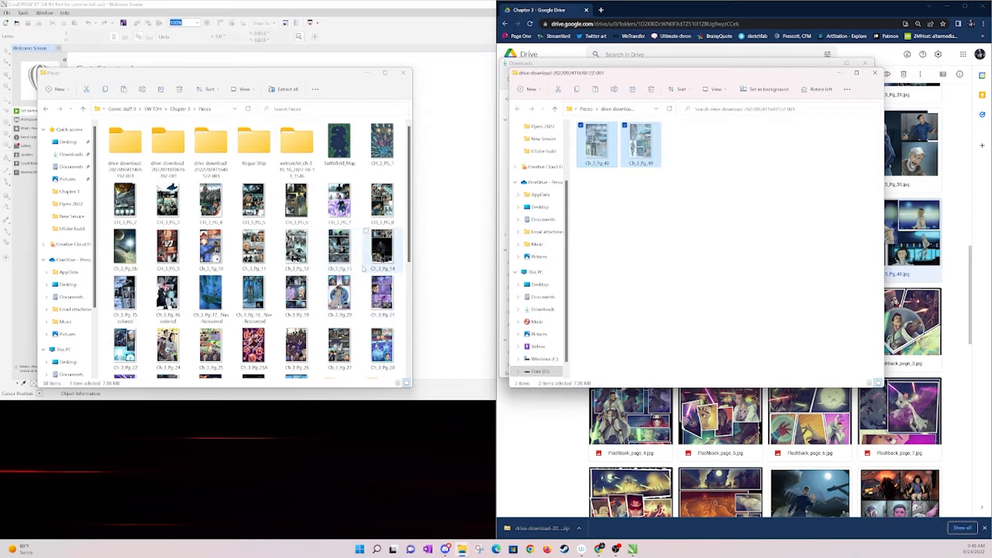
click(362, 274)
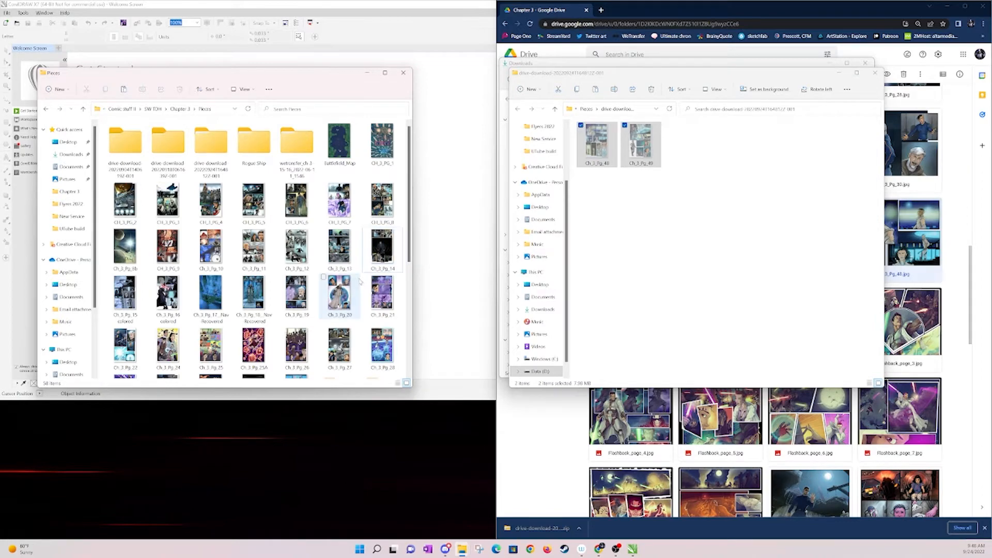
key(ctrl+v)
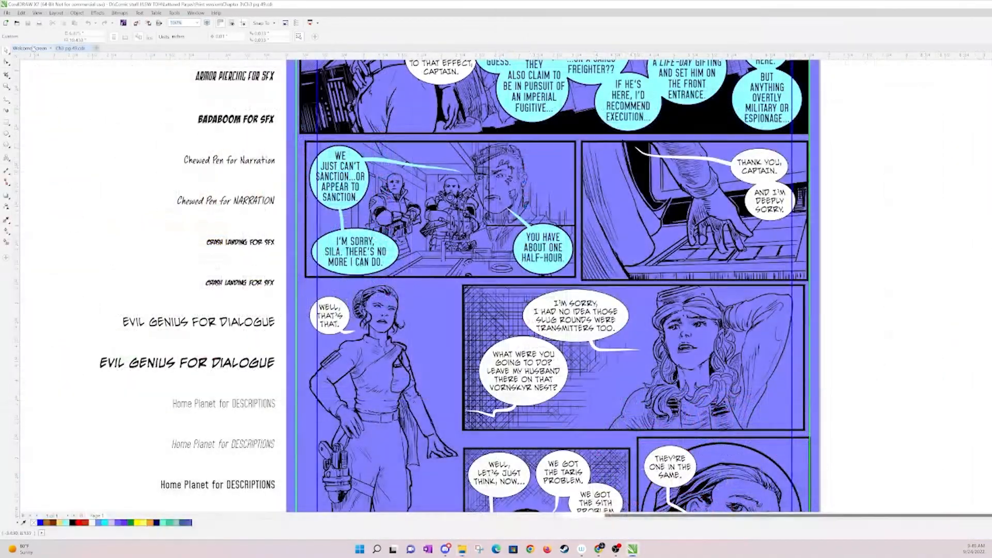
In CorelDRAW, open the recent lettering documents for Chapter 3 pages 48, 45, 46 and 47
click(30, 48)
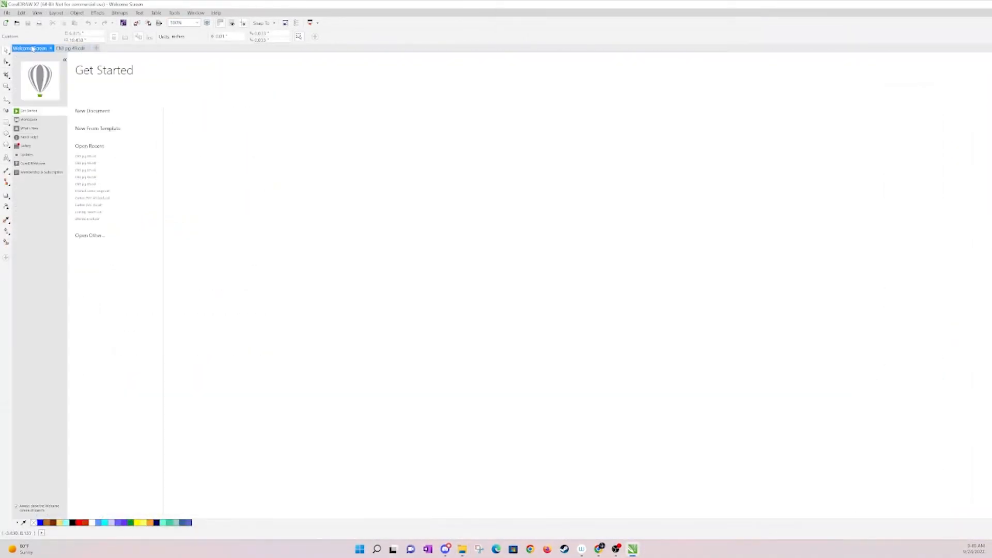
click(88, 163)
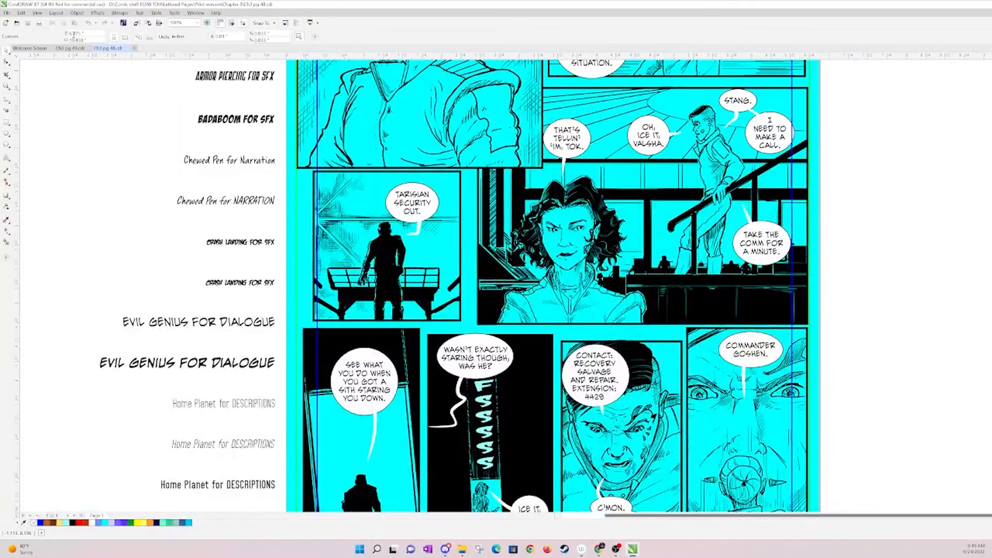
click(30, 48)
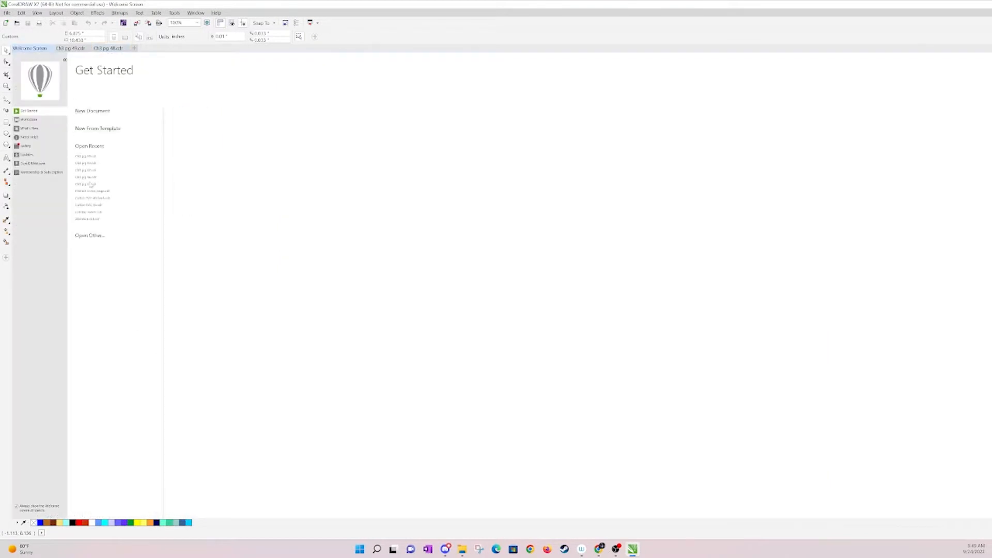
click(88, 184)
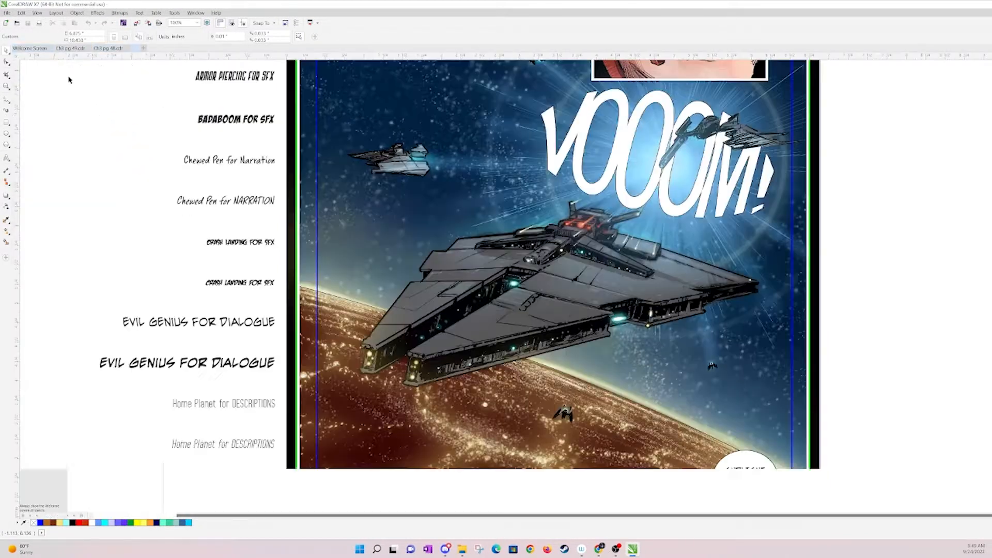
click(29, 49)
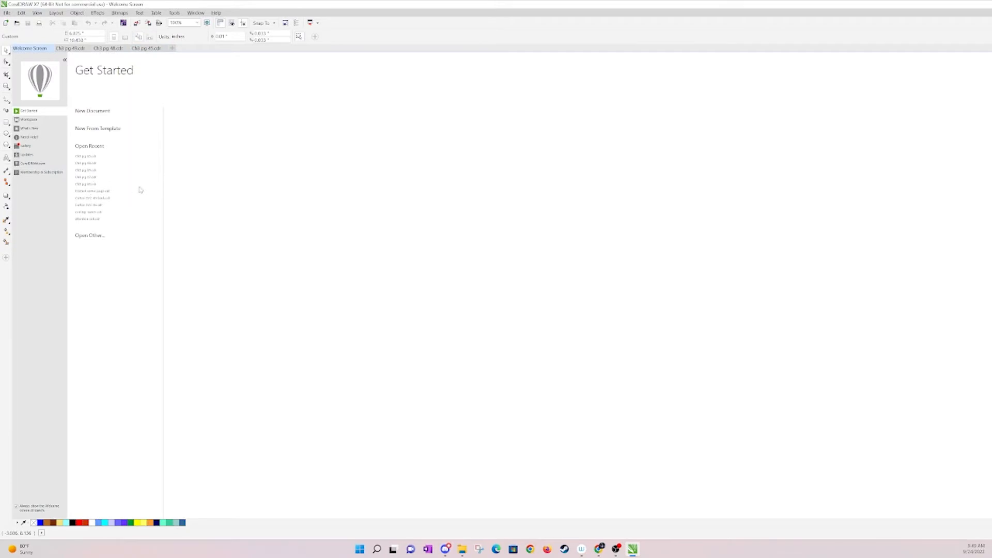
click(99, 49)
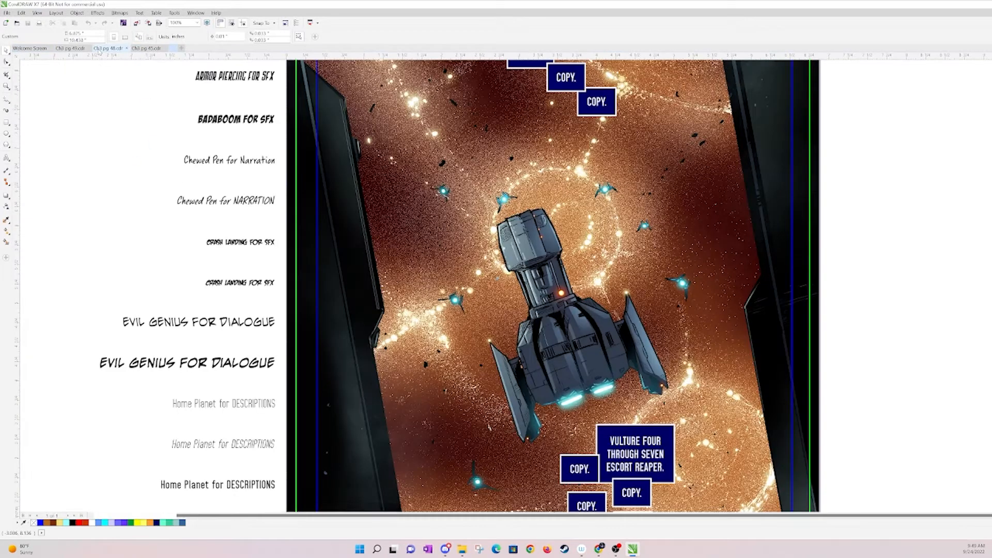
click(29, 48)
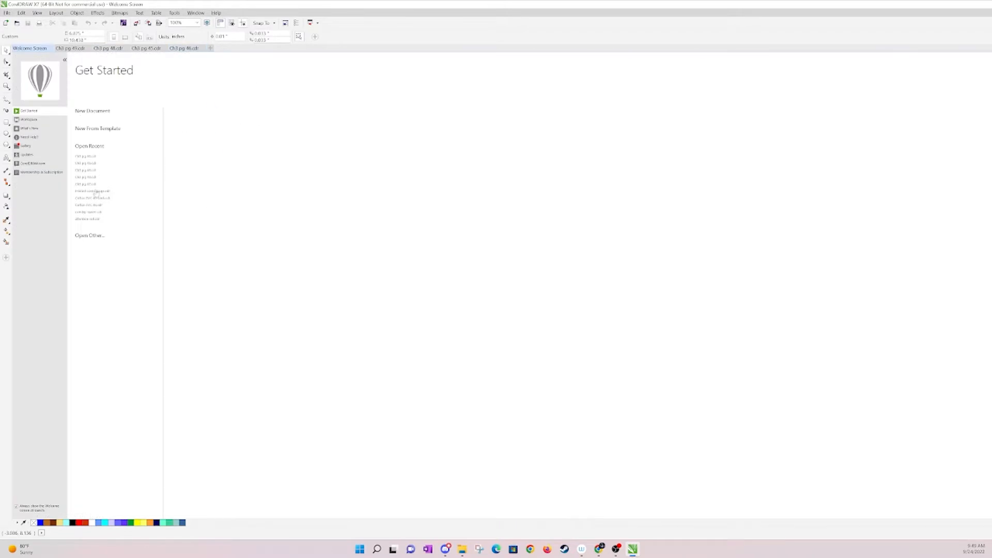
click(91, 185)
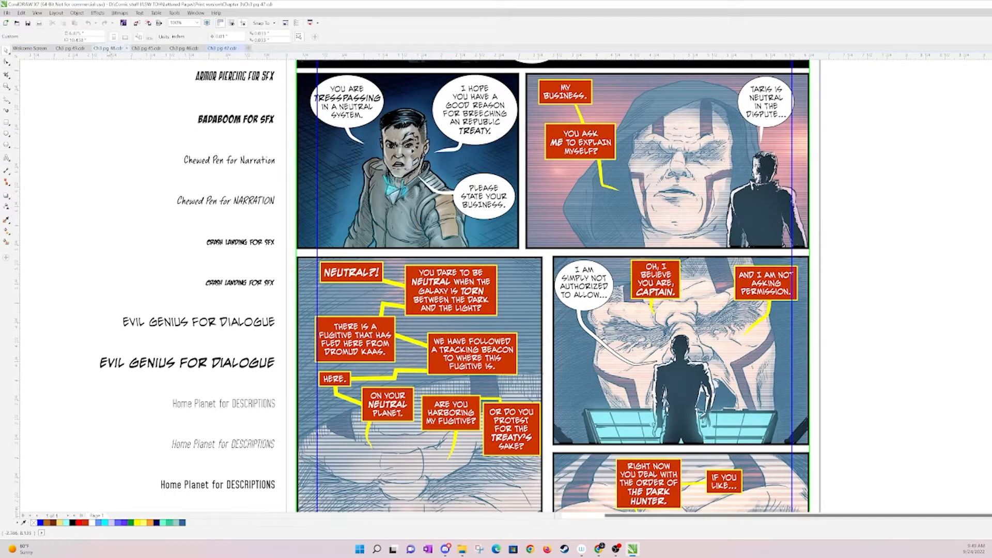
Arrange the open documents in page order from 45 to 49 and restore the CorelDRAW window to a smaller size
drag(108, 50, 253, 48)
drag(69, 51, 247, 49)
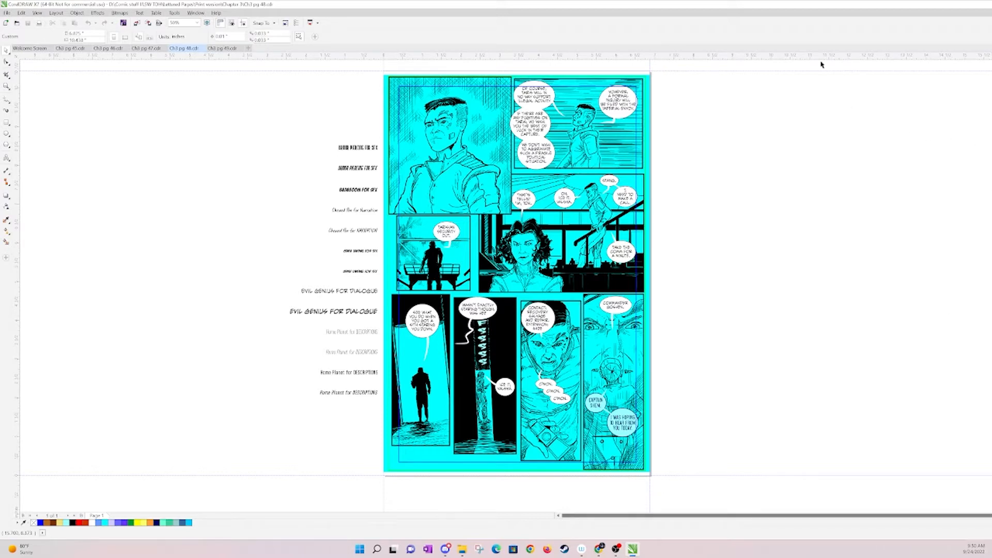
click(778, 6)
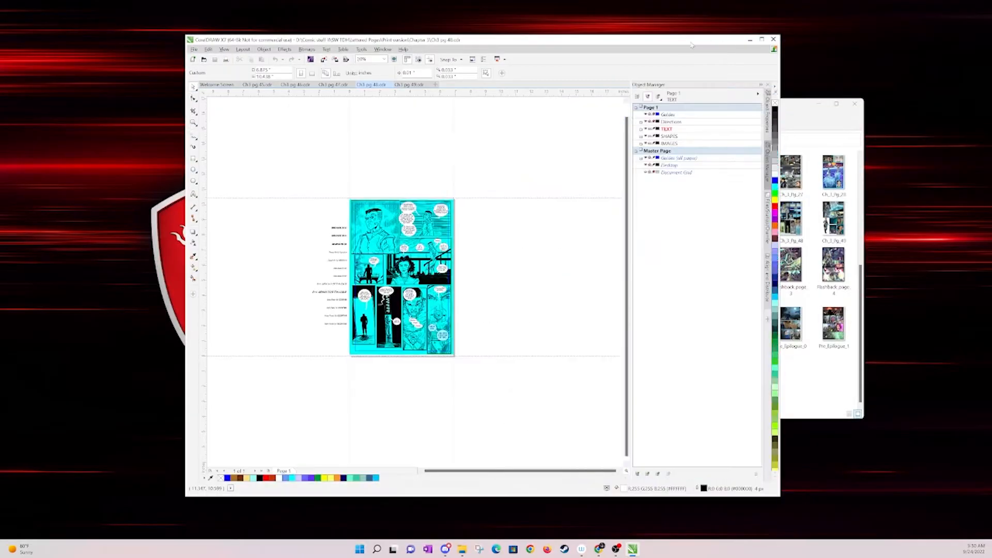
Maximize the page 48 document, delete the three objects on its IMAGES layer and bring in Ch_3_Pg_48 from the Pieces folder
double_click(691, 45)
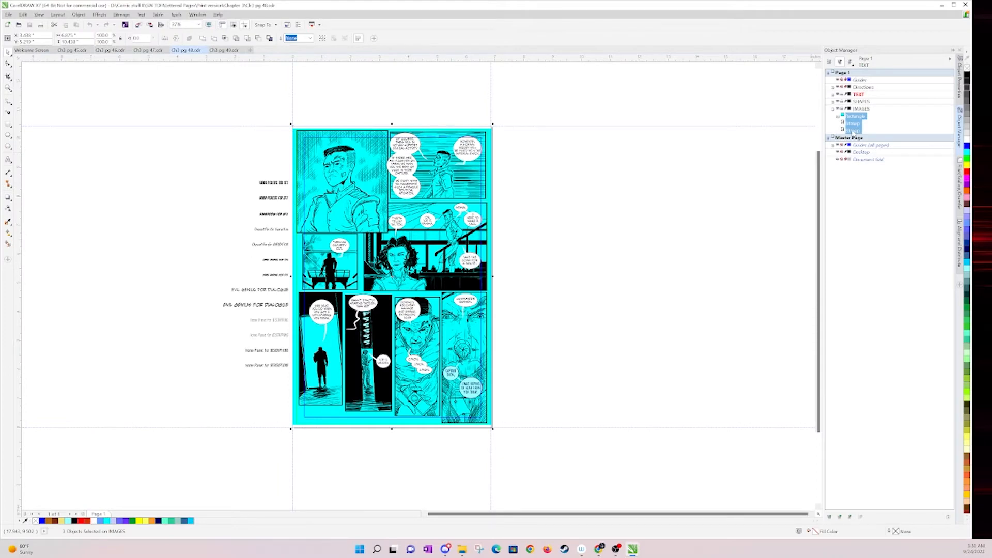
key(Delete)
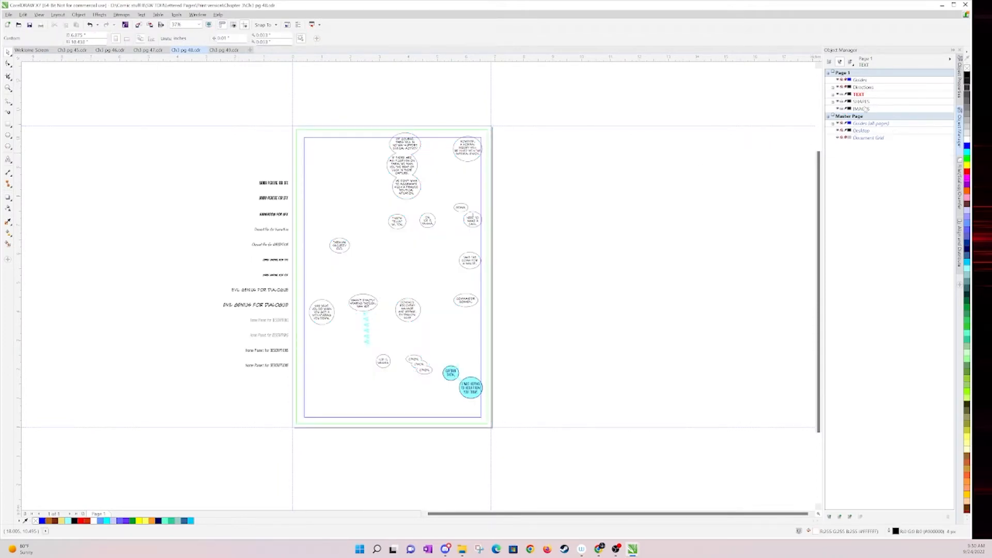
key(alt+Tab)
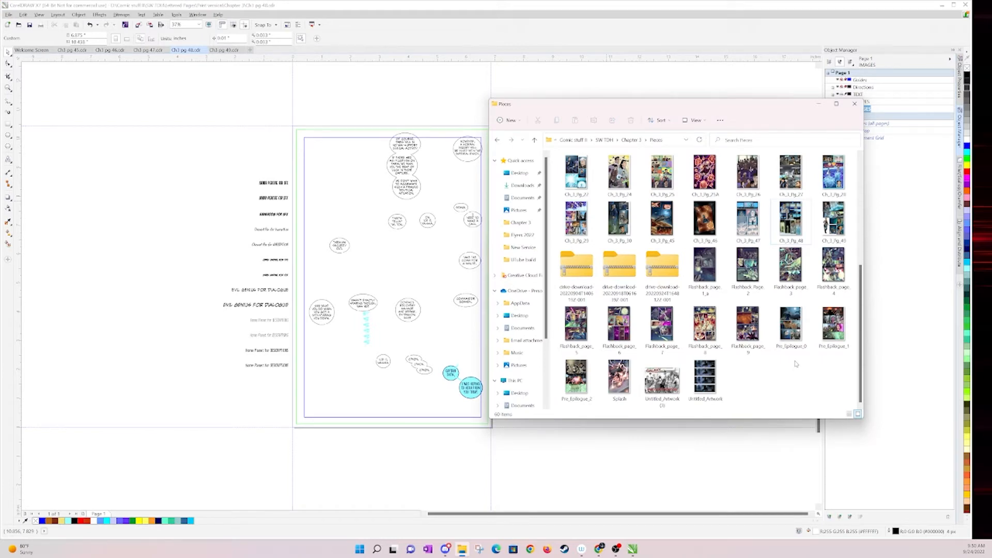
drag(793, 230, 409, 266)
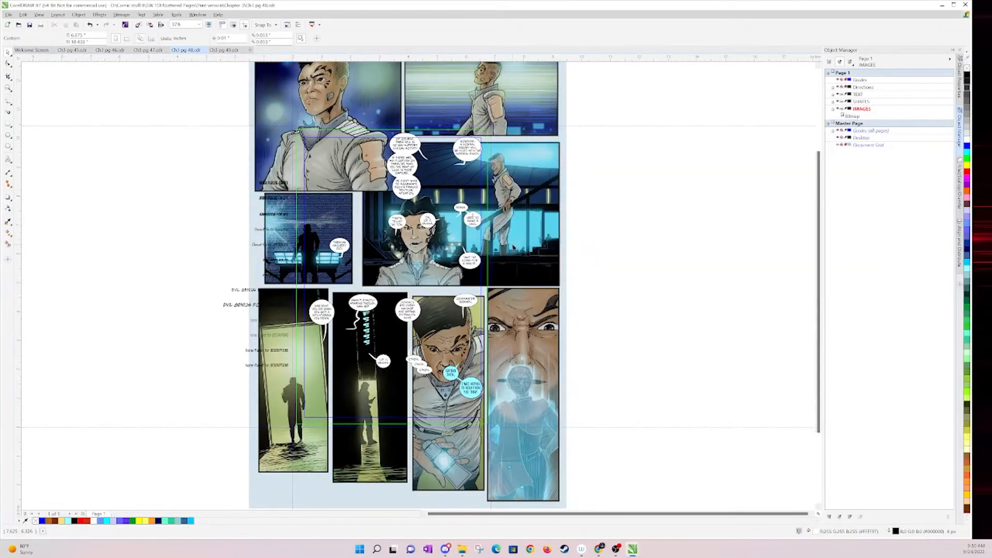
Scale the imported page 48 bitmap down proportionally so its corners fit the page guidelines
scroll(514, 247, down, 2)
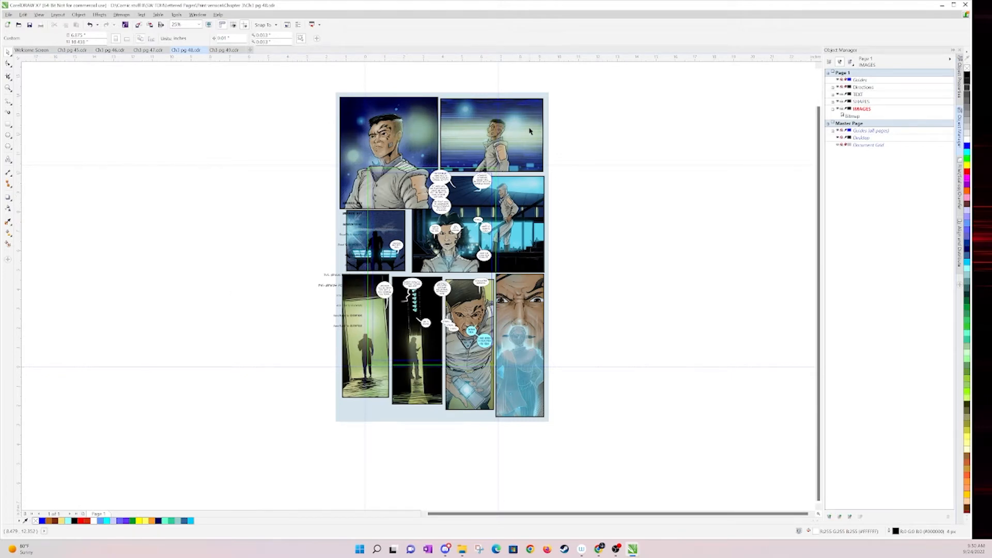
click(530, 129)
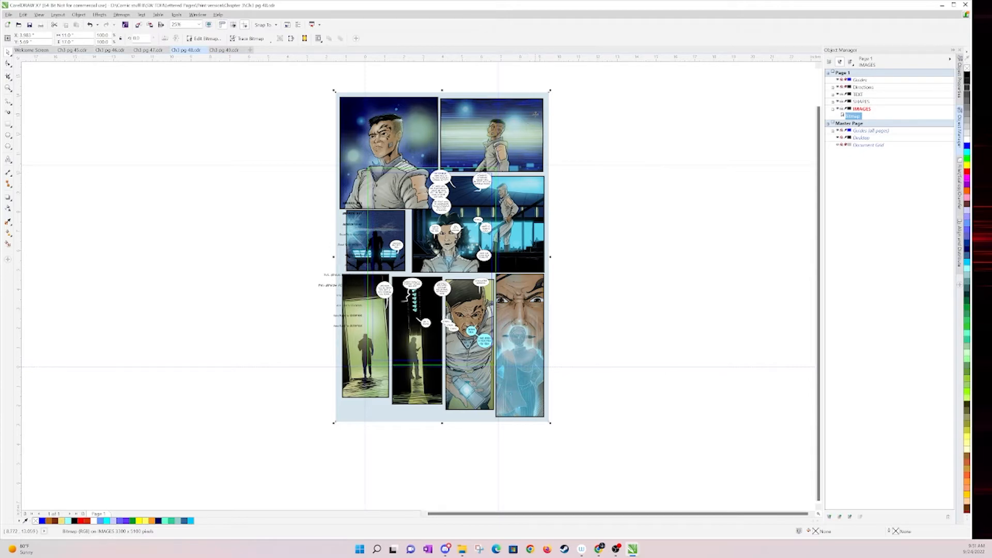
drag(546, 106, 500, 123)
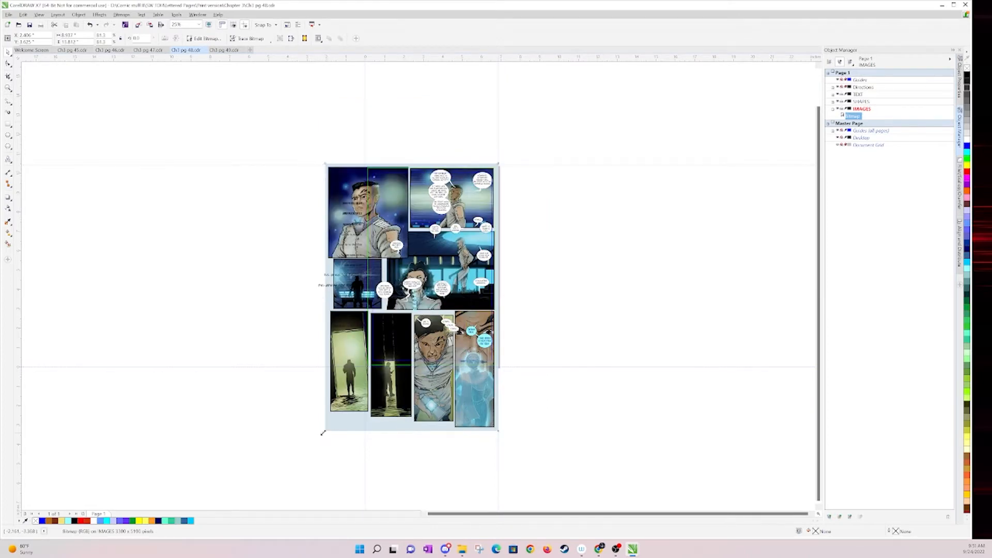
drag(323, 433, 363, 371)
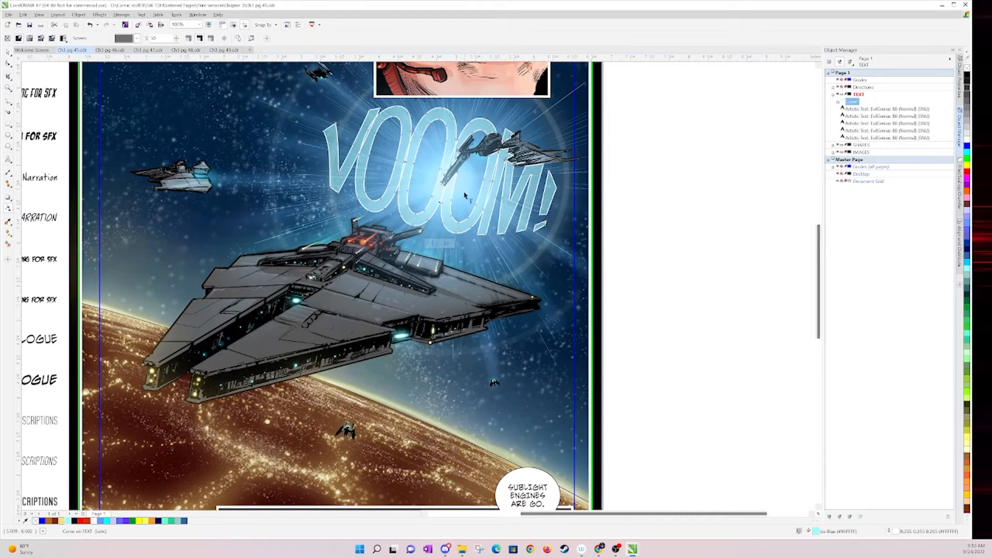
Inspect the VOOOM! sound effect on page 45 and its transparency
scroll(367, 155, up, 1)
key(F10)
scroll(488, 193, down, 1)
click(548, 277)
scroll(548, 277, down, 1)
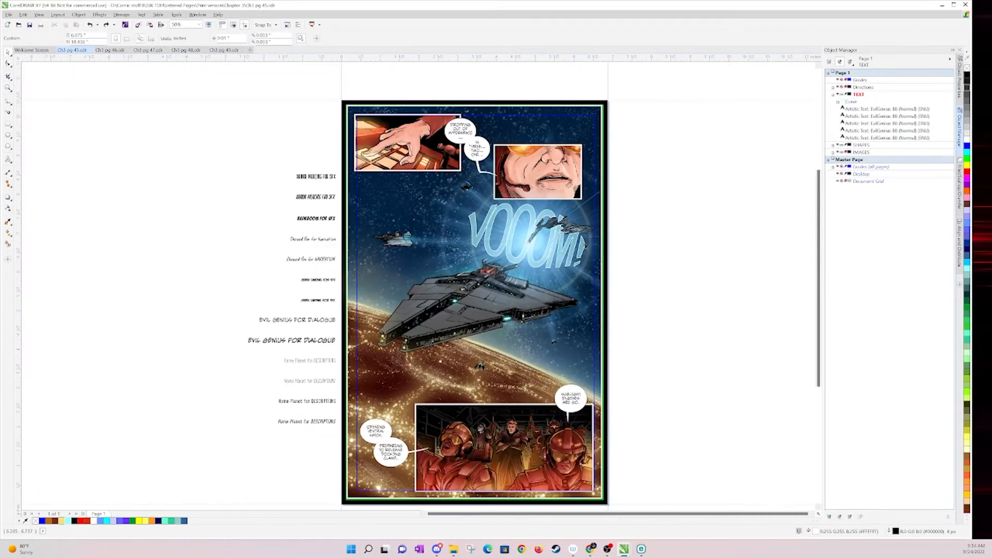
click(8, 208)
click(525, 235)
scroll(526, 236, up, 1)
Go through pages 46, 47 and 48 and check how their lettering sits on the colored artwork
key(ctrl+Tab)
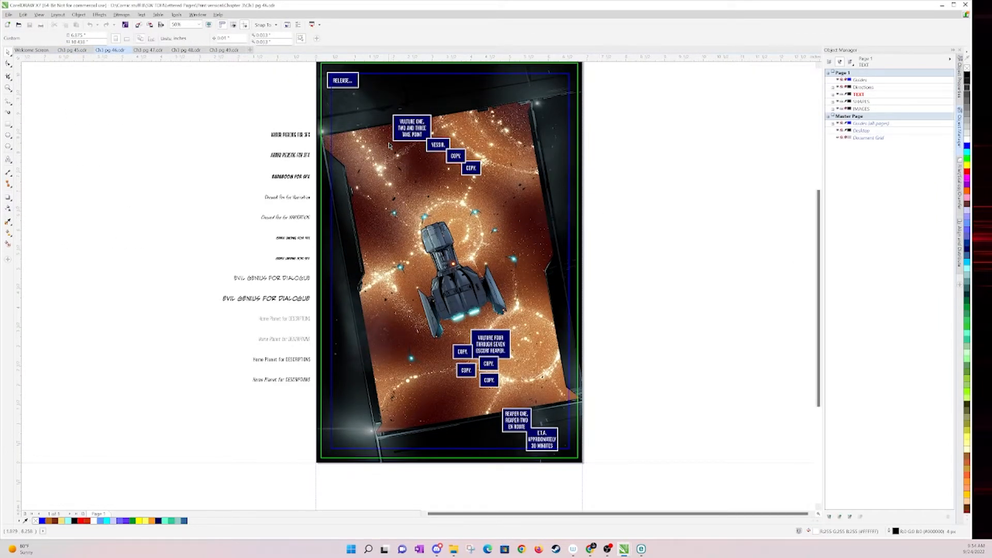
key(ctrl+Tab)
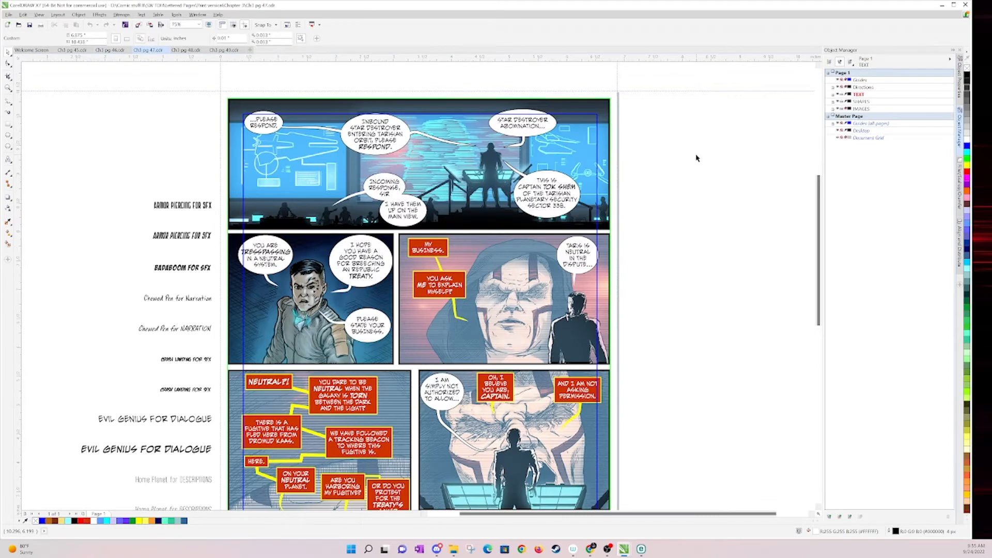
scroll(696, 158, down, 1)
key(ctrl+Tab)
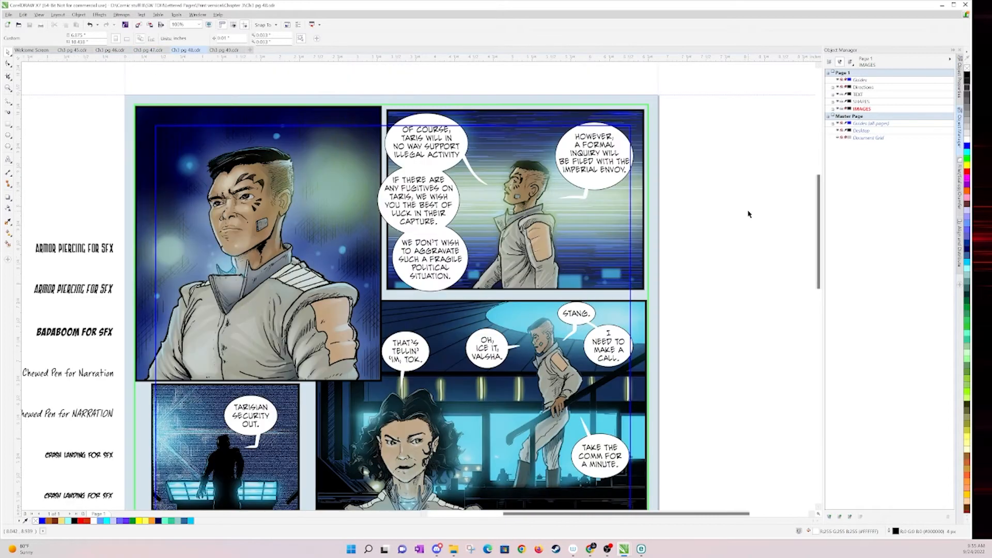
click(609, 166)
click(429, 253)
click(762, 335)
scroll(762, 334, down, 3)
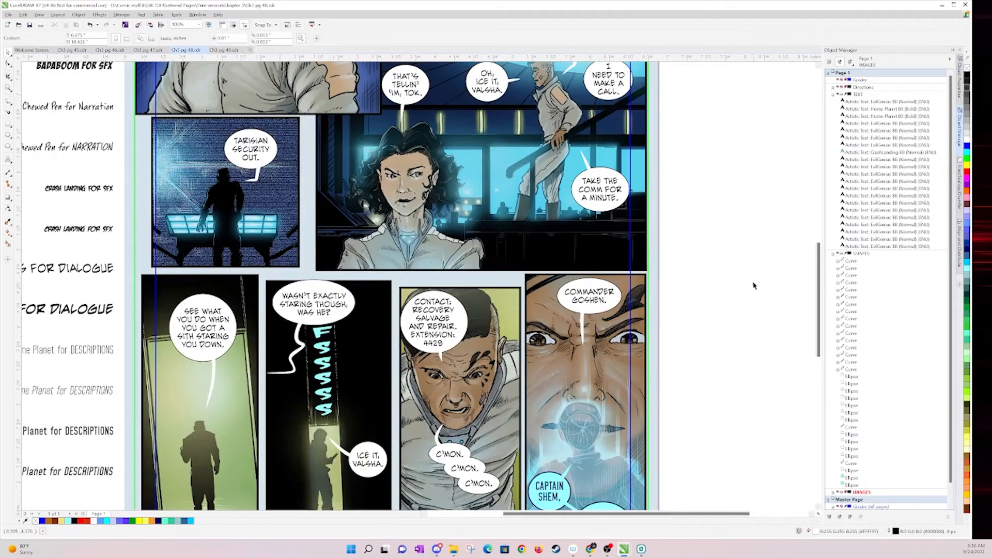
Check the "Wasn't exactly staring though, was he?" balloon, its tail and the neighbouring sound effect on page 48
click(313, 308)
shift+click(301, 322)
shift+click(296, 340)
click(321, 361)
scroll(321, 362, down, 3)
scroll(321, 361, up, 3)
On page 49, add the text "DEET!" to the TEXT layer beside the artwork and choose a different font for it
click(224, 50)
click(859, 95)
click(720, 313)
text(DEET!)
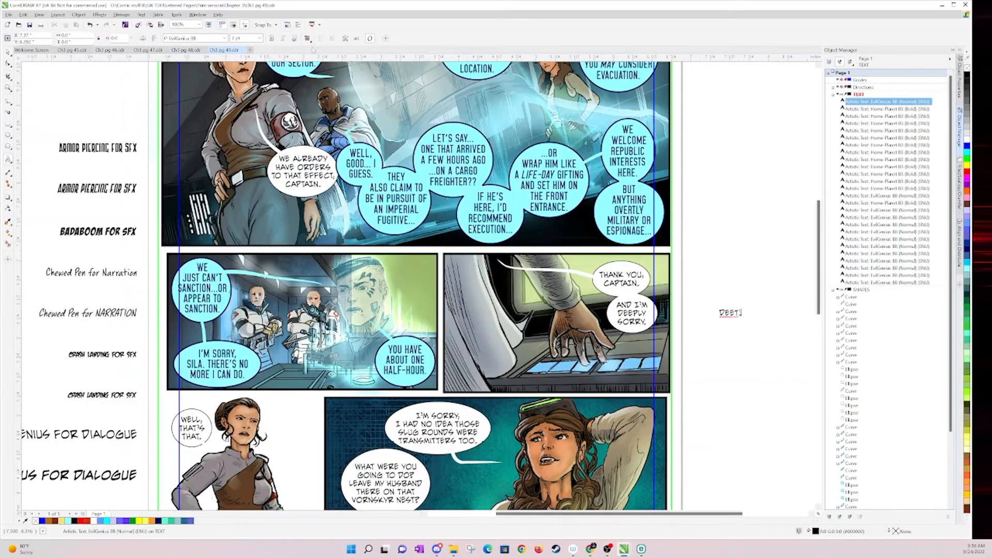
click(224, 38)
click(181, 195)
scroll(637, 351, up, 1)
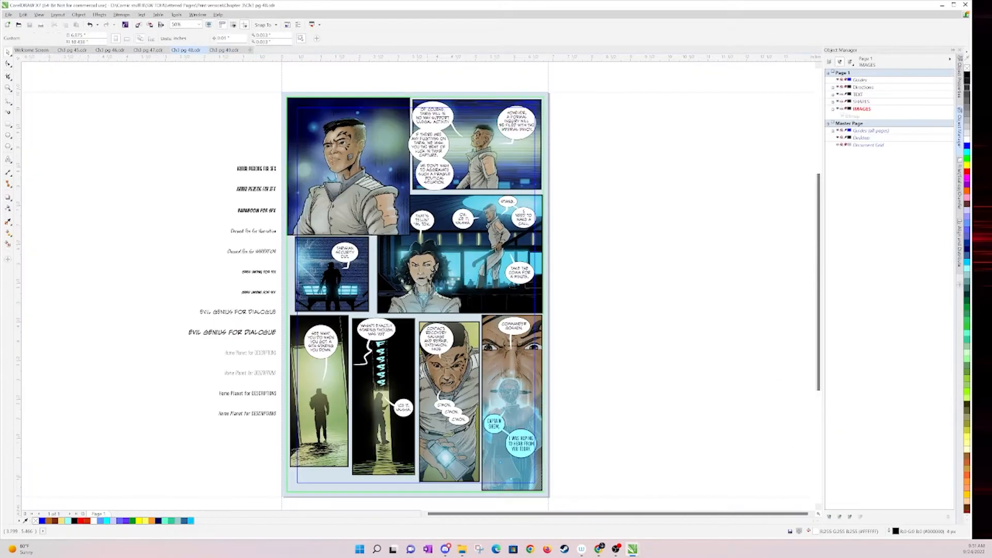
In Photoshop, fill the selected light blue gutters of Ch_3_Pg_48.jpg with white and clear the selection
scroll(467, 149, up, 1)
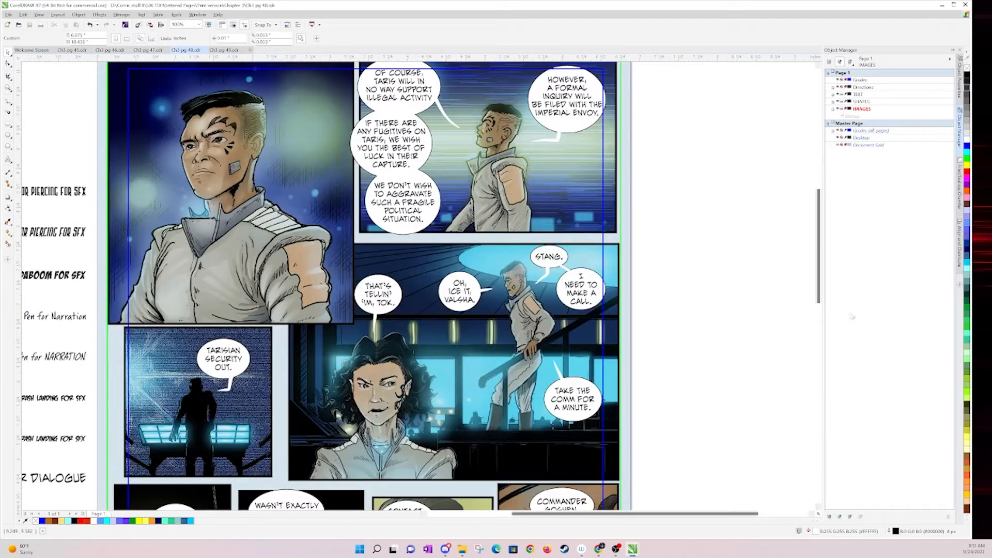
drag(822, 262, 823, 346)
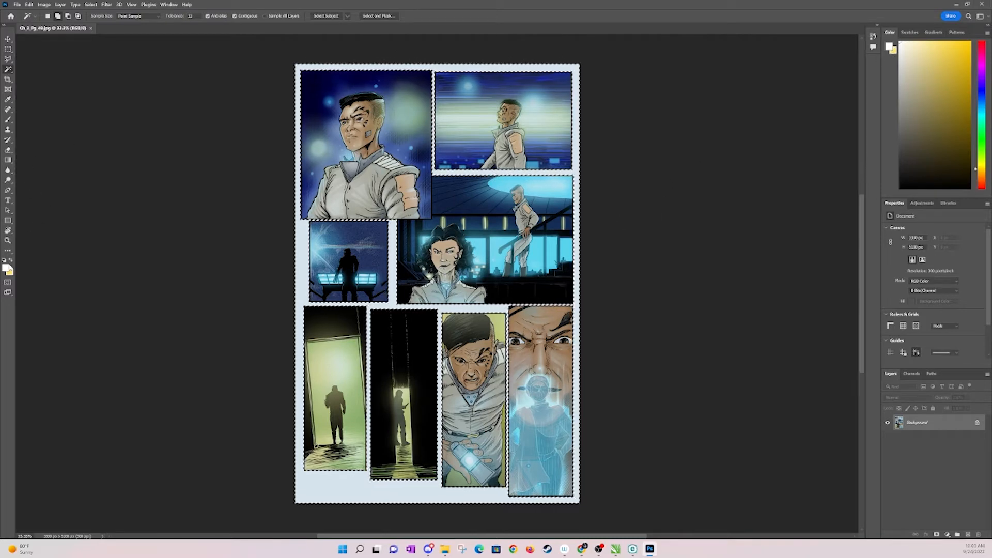
key(BackSpace)
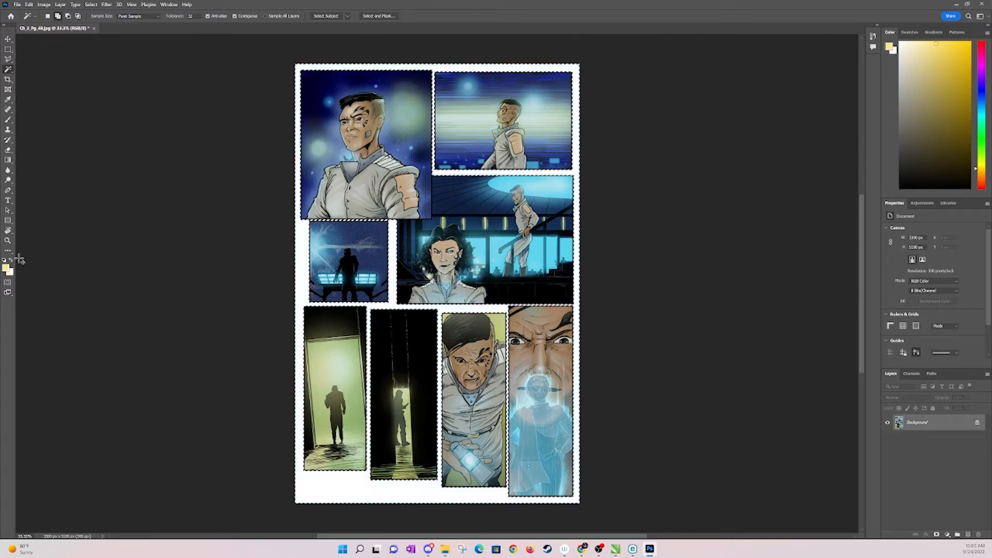
key(v)
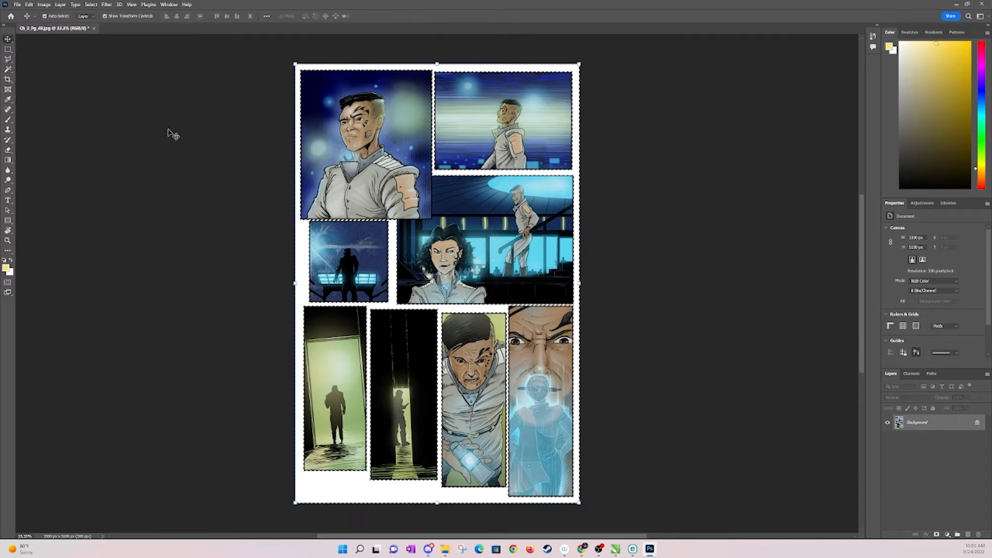
key(ctrl+d)
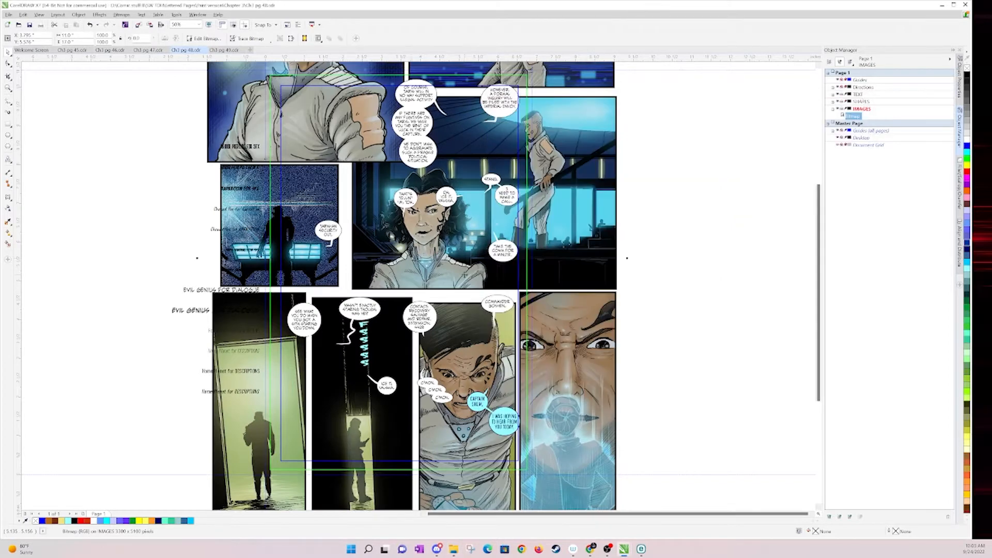
In CorelDRAW, center the white-gutter page 48 bitmap on the page and scale it proportionally to the 6.875-inch page width
scroll(471, 267, down, 1)
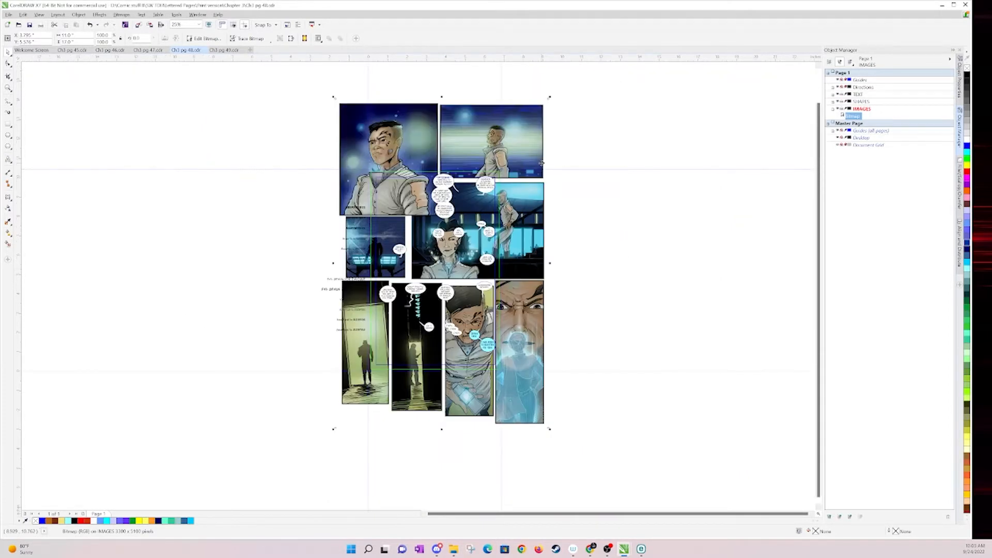
key(p)
click(540, 126)
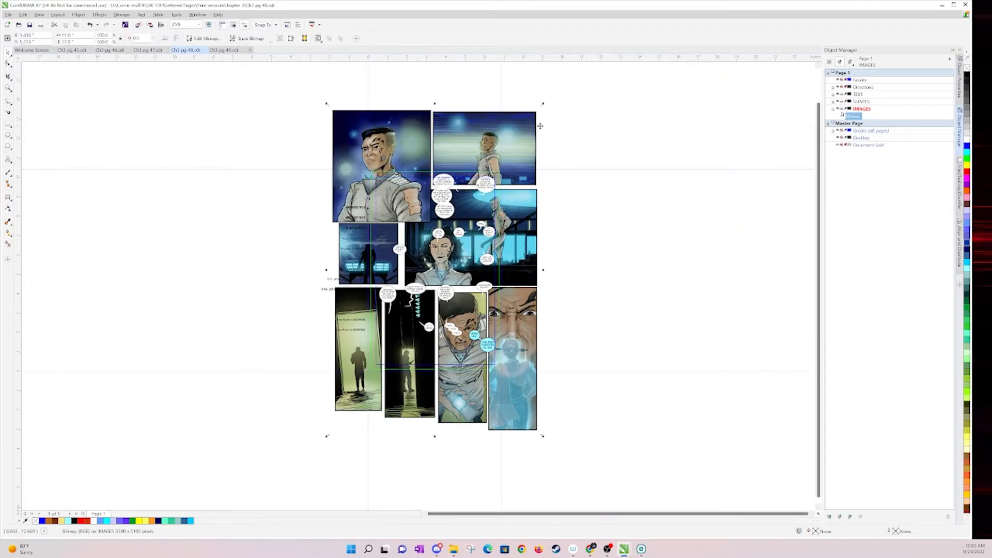
drag(543, 103, 494, 124)
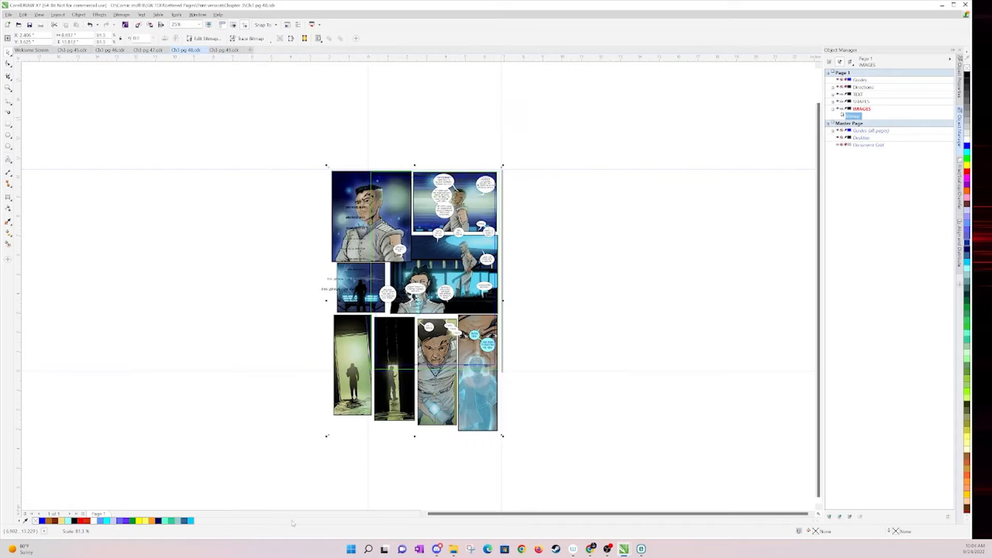
drag(326, 437, 367, 420)
scroll(444, 385, up, 2)
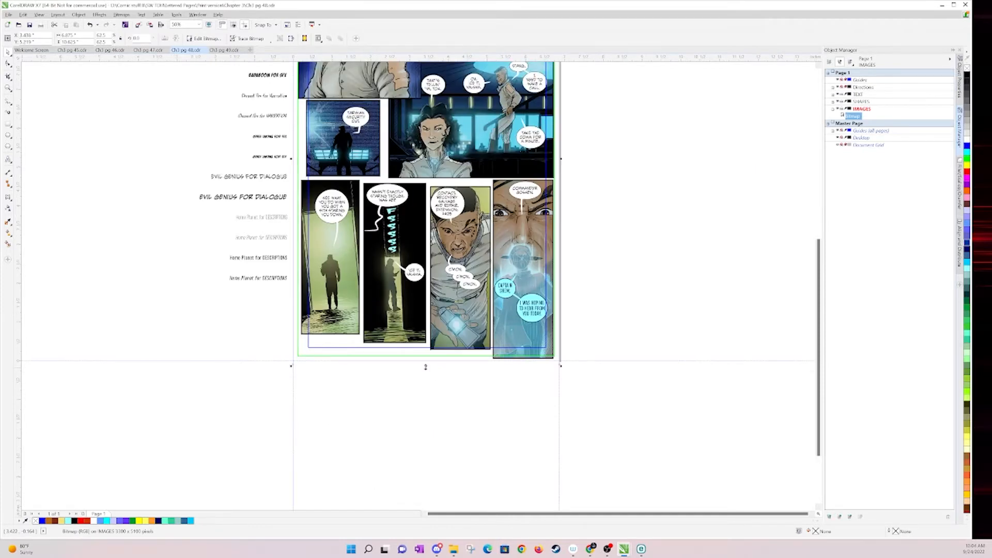
Squeeze the bitmap's bottom and top edges in to the page's horizontal guidelines
drag(426, 367, 428, 364)
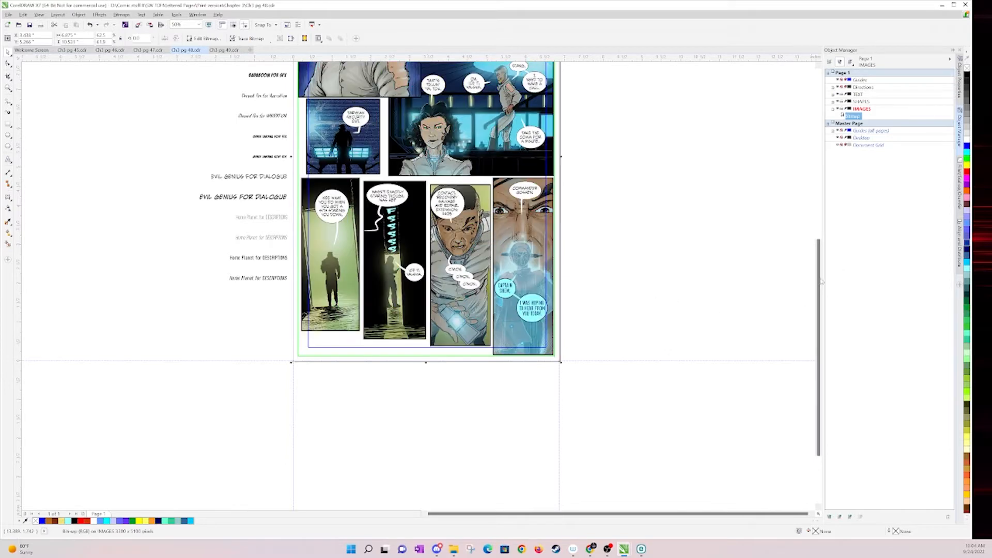
drag(819, 283, 831, 204)
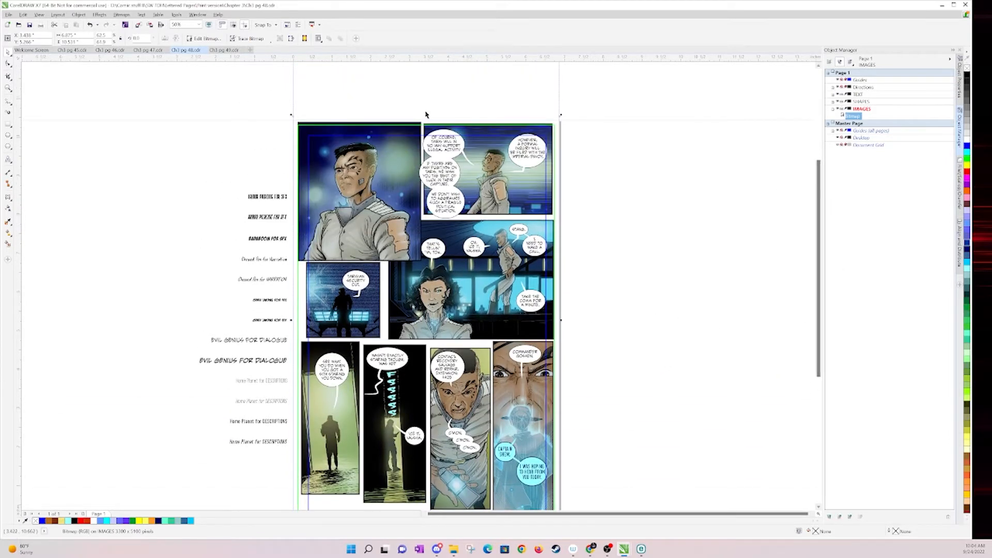
drag(426, 114, 425, 119)
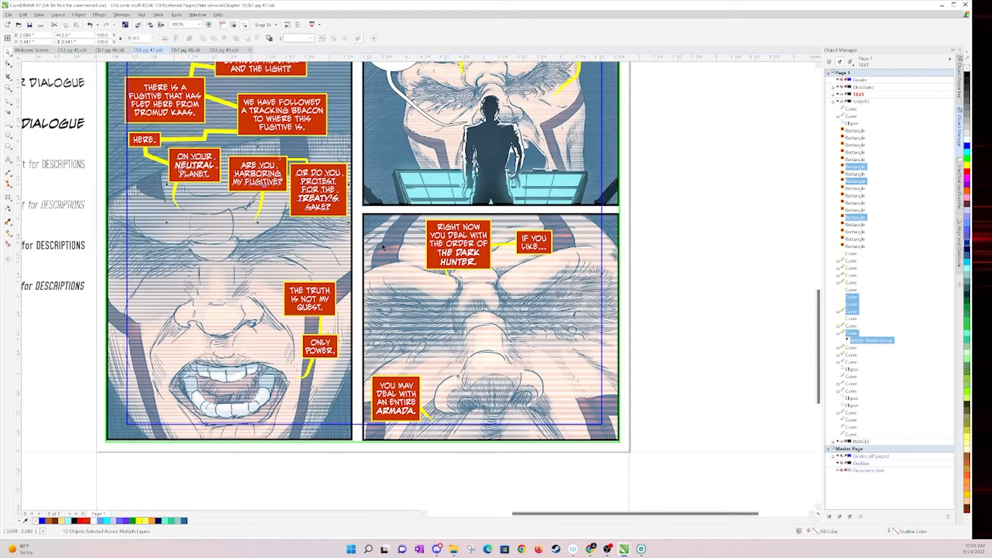
click(692, 247)
scroll(691, 247, up, 13)
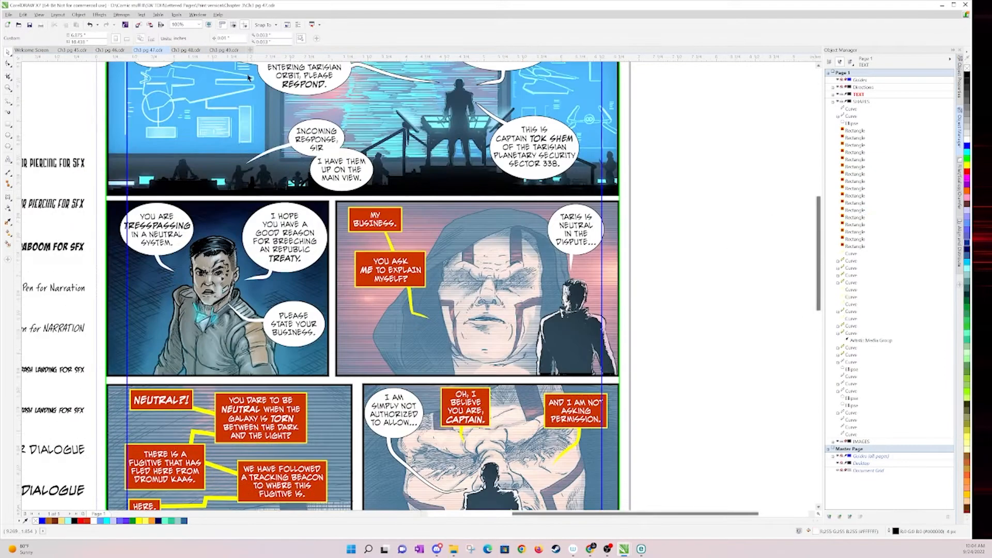
scroll(527, 182, up, 1)
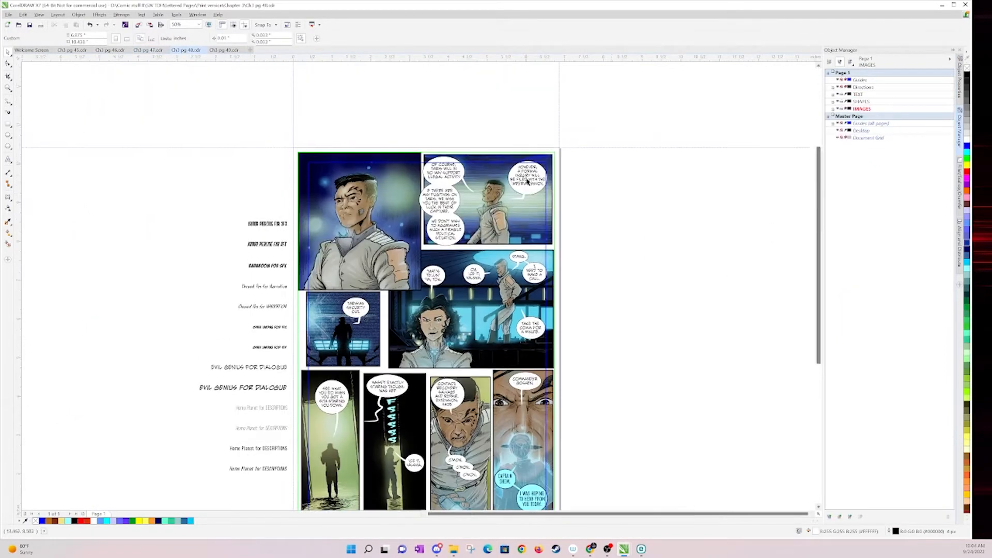
Select the three stacked balloons and their text in page 48's second panel and nudge them right until they sit inside the panel
scroll(499, 197, up, 1)
drag(336, 102, 482, 315)
key(Right)
key(Right)
key(Right)
key(Right)
key(Right)
key(Right)
key(Right)
key(Right)
key(Right)
key(Right)
key(Right)
key(Right)
key(Right)
key(Right)
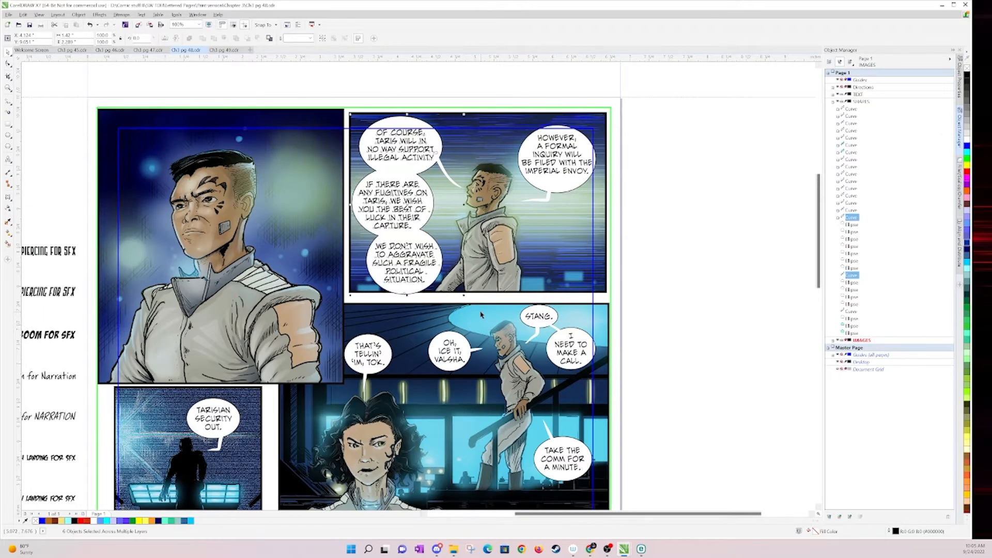
Shorten the stacked balloon shape slightly and nudge the middle "If there are any fugitives" text up
click(444, 206)
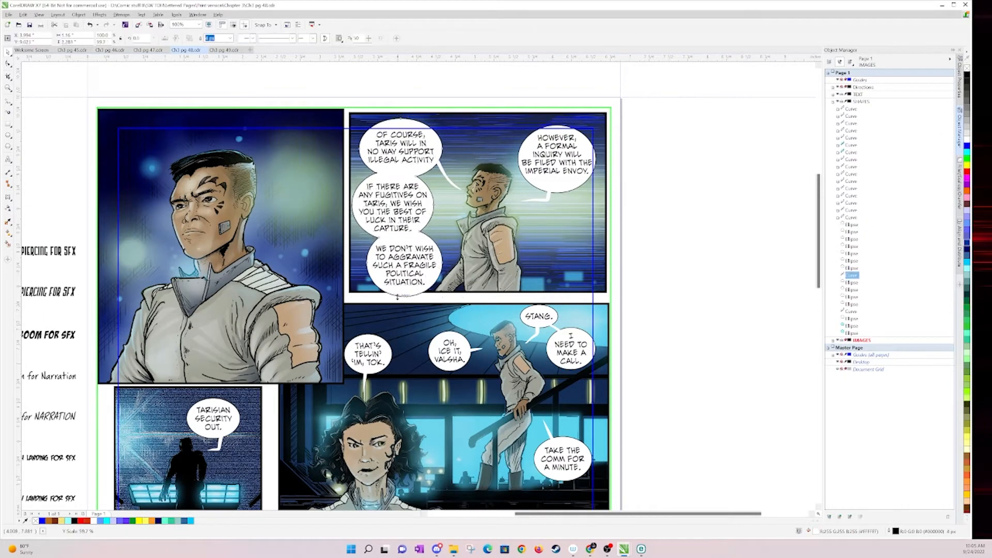
click(409, 205)
key(Up)
key(Up)
click(385, 131)
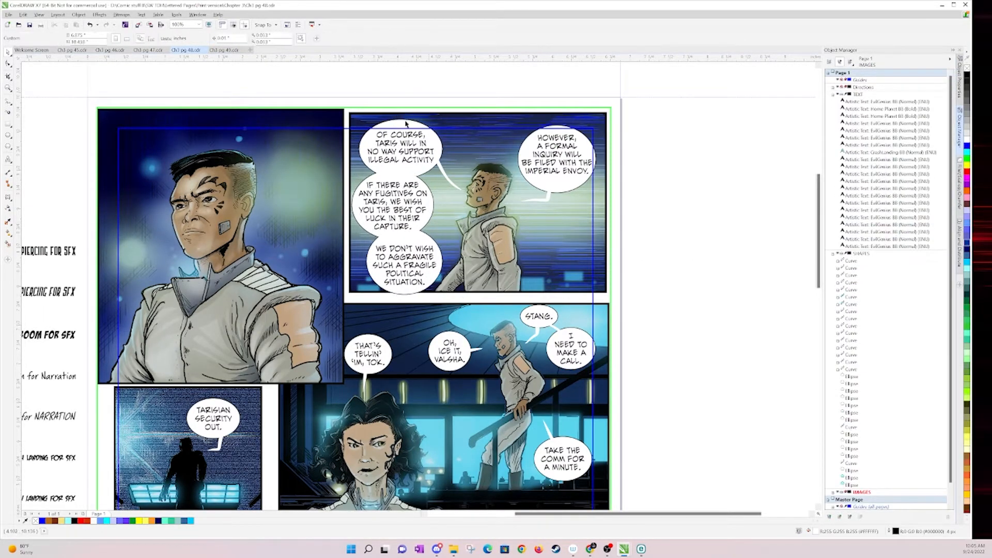
Nudge the stacked balloon shape up and move its three text blocks up to center them in their balloons
key(Up)
key(Up)
key(Up)
key(Up)
key(Up)
click(386, 132)
key(Up)
click(409, 192)
key(Up)
key(Up)
click(405, 258)
key(Up)
key(Up)
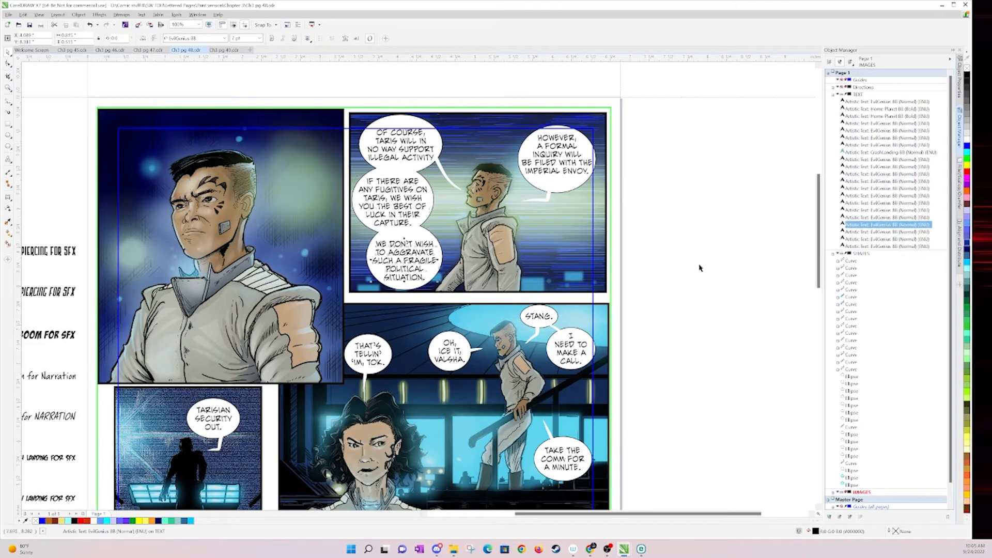
Shorten the tail of the "Of course, Taris will in no way support illegal activity" balloon
click(443, 171)
drag(450, 180, 440, 173)
click(687, 208)
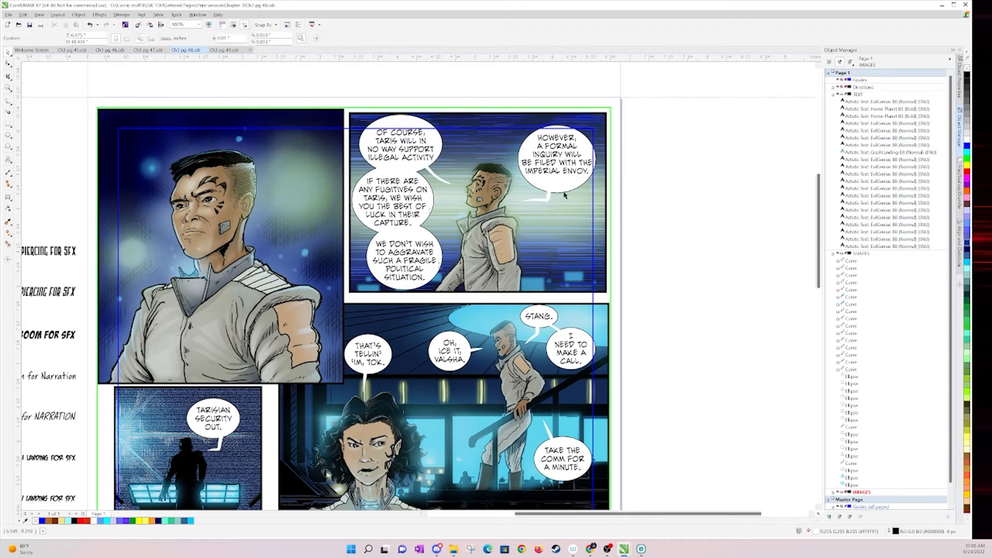
Reshape the "However, a formal inquiry" balloon into a wider, flatter ellipse around its text
click(565, 190)
drag(556, 194, 557, 186)
click(671, 177)
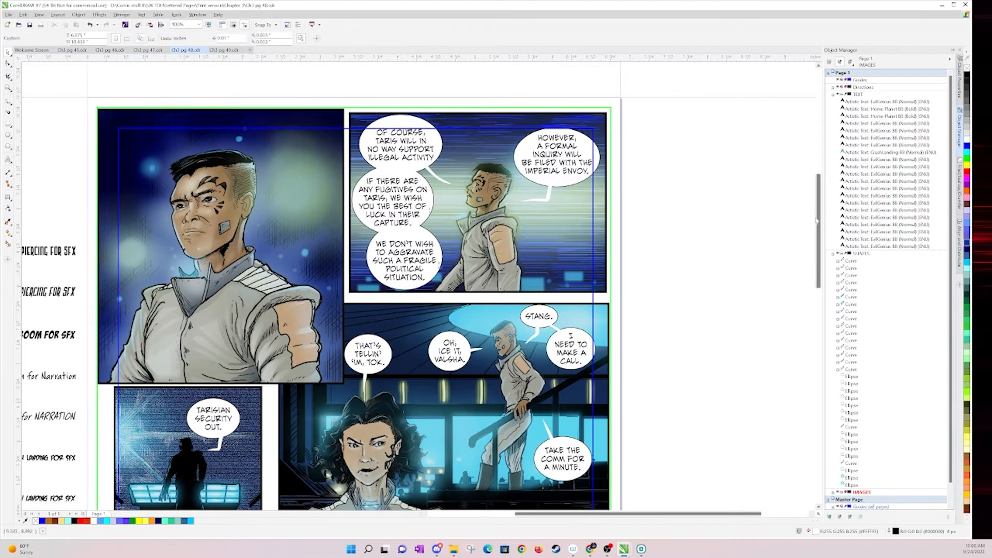
Adjust the tail tip of the "Ice it, Valsha." balloon beside the silhouetted figure on page 48
scroll(805, 276, down, 5)
scroll(805, 277, down, 3)
click(309, 393)
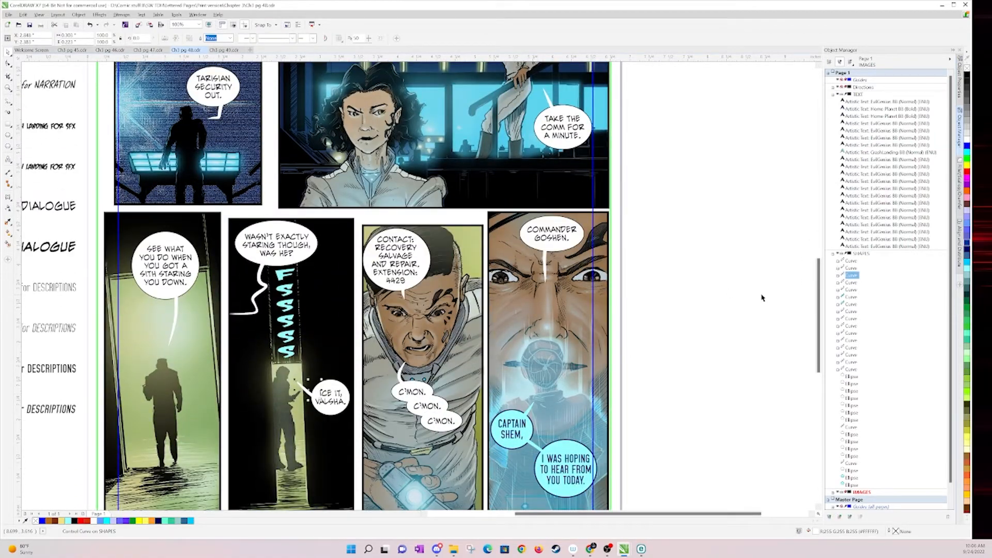
key(F10)
scroll(296, 382, up, 3)
click(294, 387)
scroll(287, 236, down, 3)
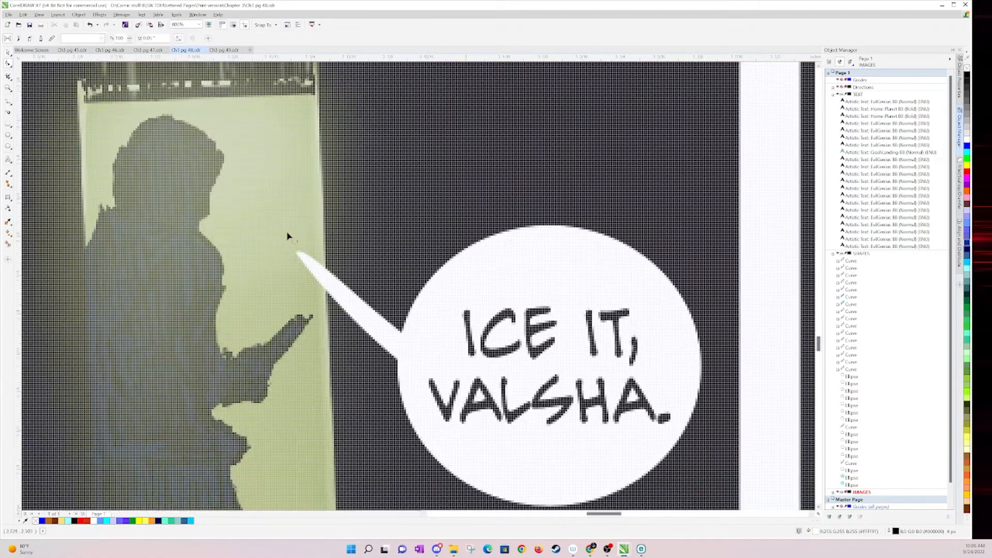
click(299, 255)
scroll(317, 256, down, 5)
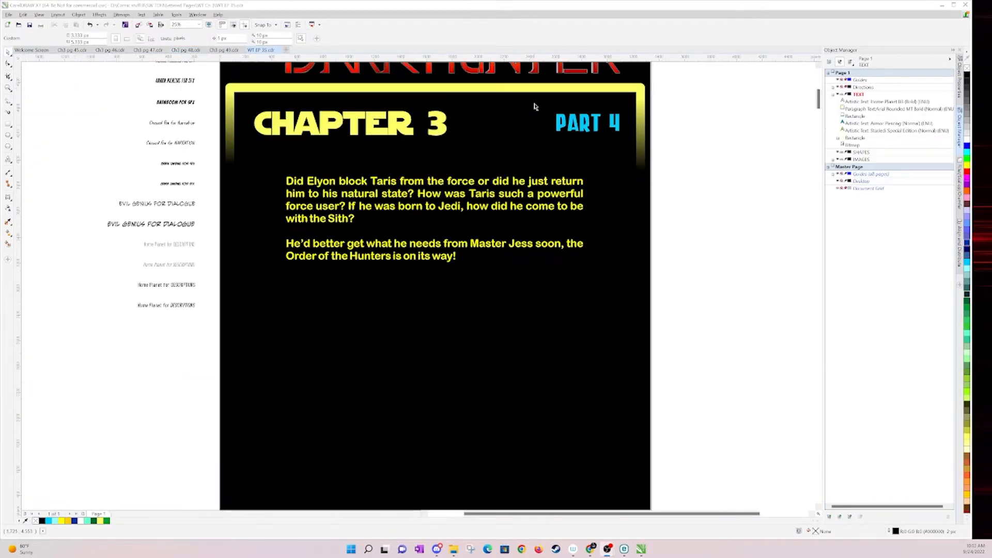
Change the part number in the WT EP 35 header to 5 so it reads "Part 5"
click(603, 126)
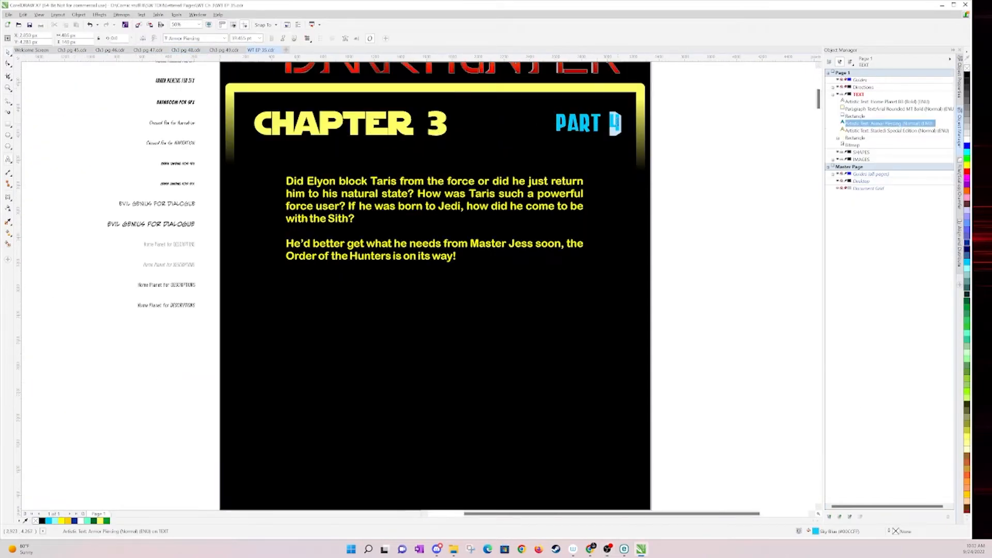
text(5)
key(Escape)
click(757, 177)
In Ch3 pg 45, delete the rectangle and lower bitmap from the IMAGES layer and copy the remaining page art and lettering
drag(821, 101, 819, 149)
scroll(569, 221, down, 5)
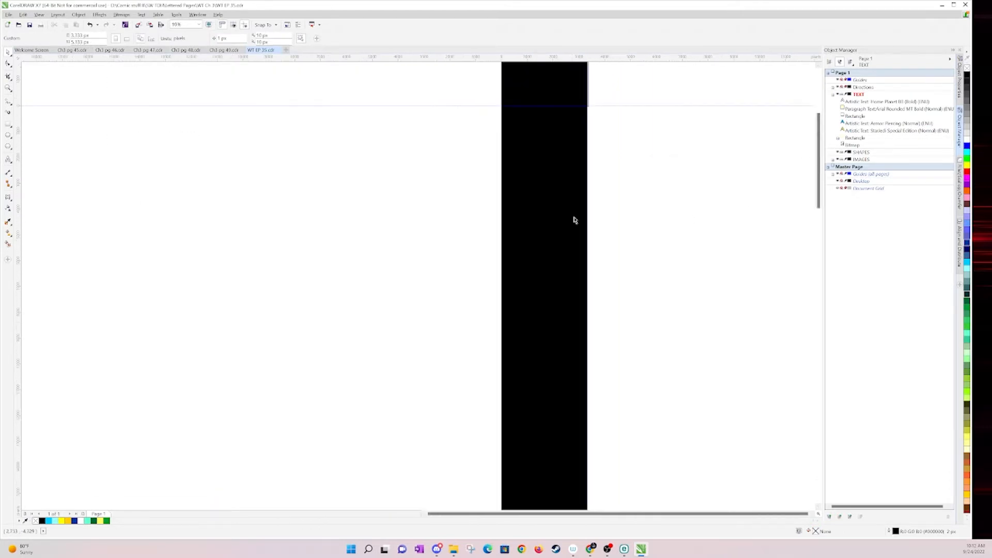
click(72, 50)
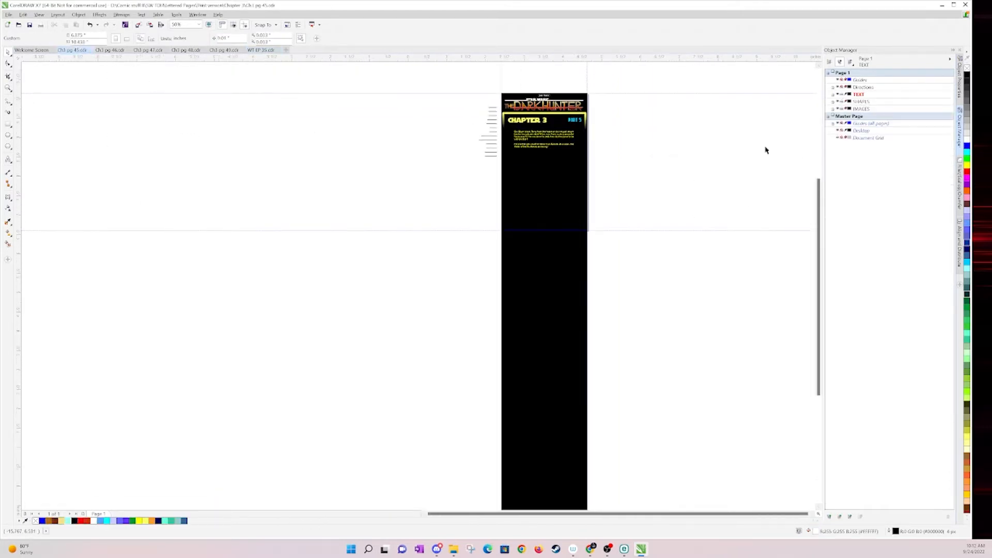
click(855, 123)
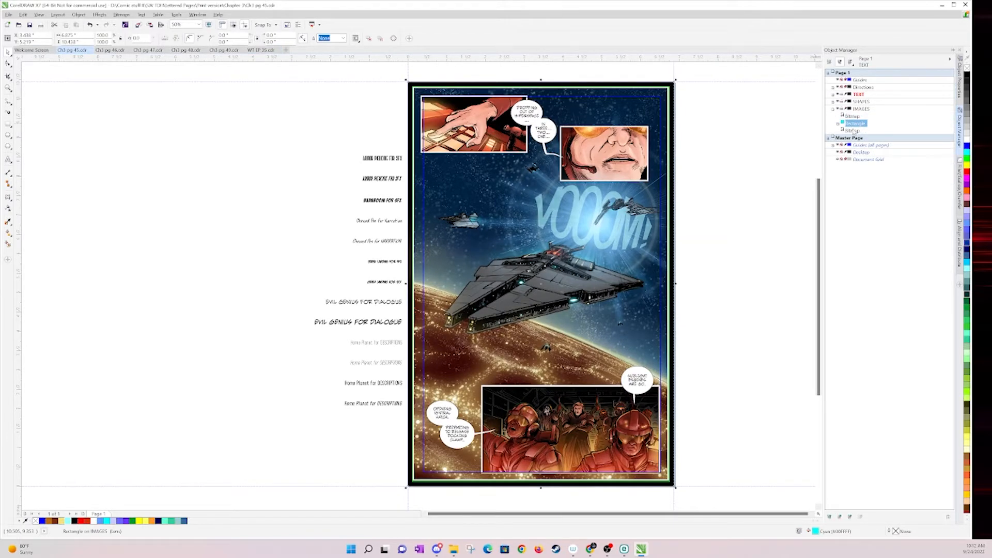
key(Delete)
drag(726, 81, 339, 499)
key(ctrl+c)
Paste page 45 into WT EP 35, place it directly below the chapter intro text, and enlarge it to the strip's width
click(261, 50)
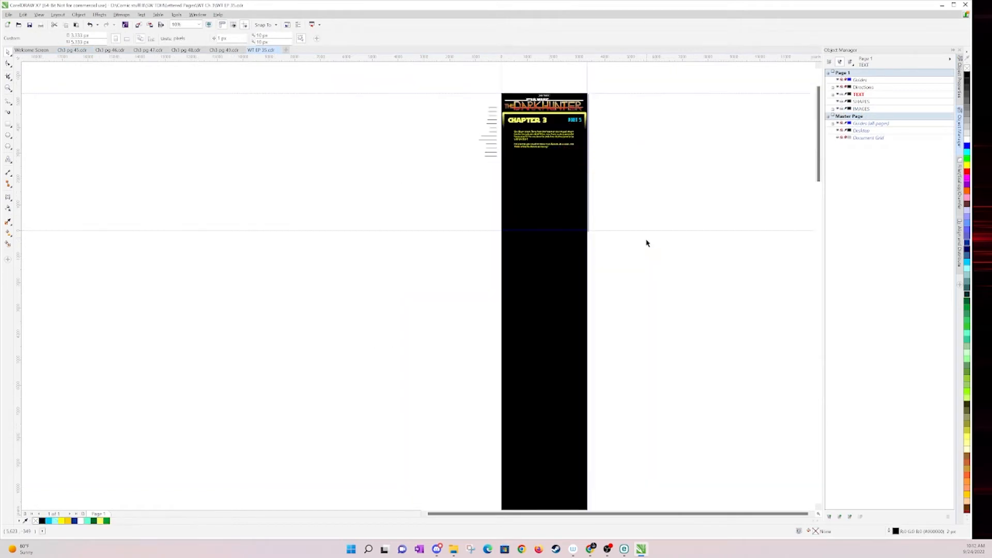
key(ctrl+v)
drag(550, 170, 535, 200)
drag(557, 238, 590, 288)
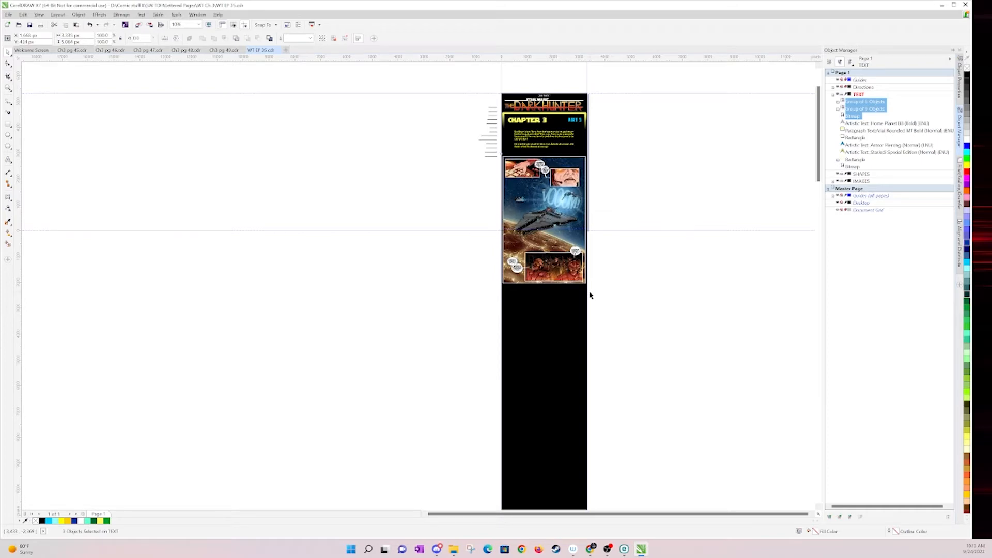
click(630, 282)
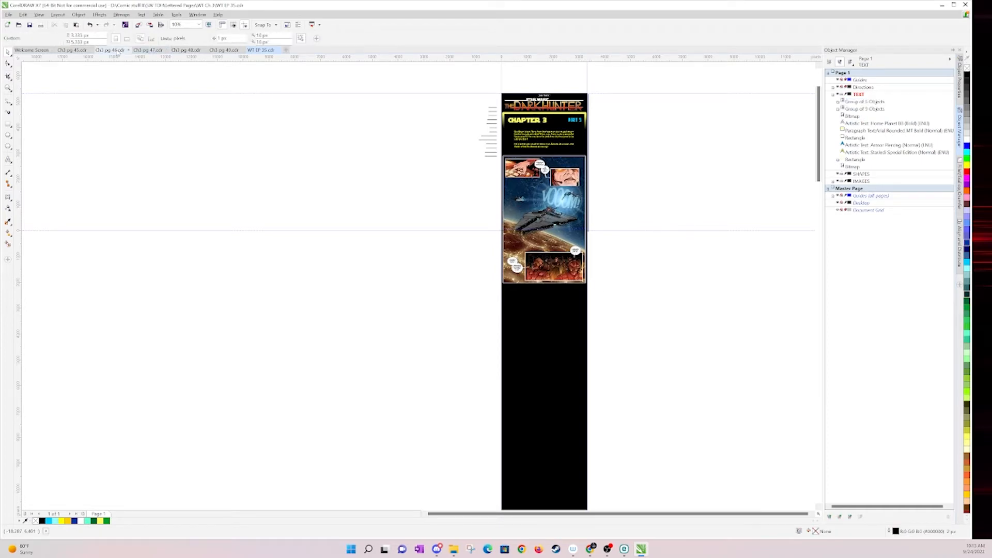
In Ch3 pg 46, delete the rectangle and lower bitmap from the IMAGES layer and copy all remaining art and lettering
click(109, 50)
click(855, 123)
shift+click(853, 130)
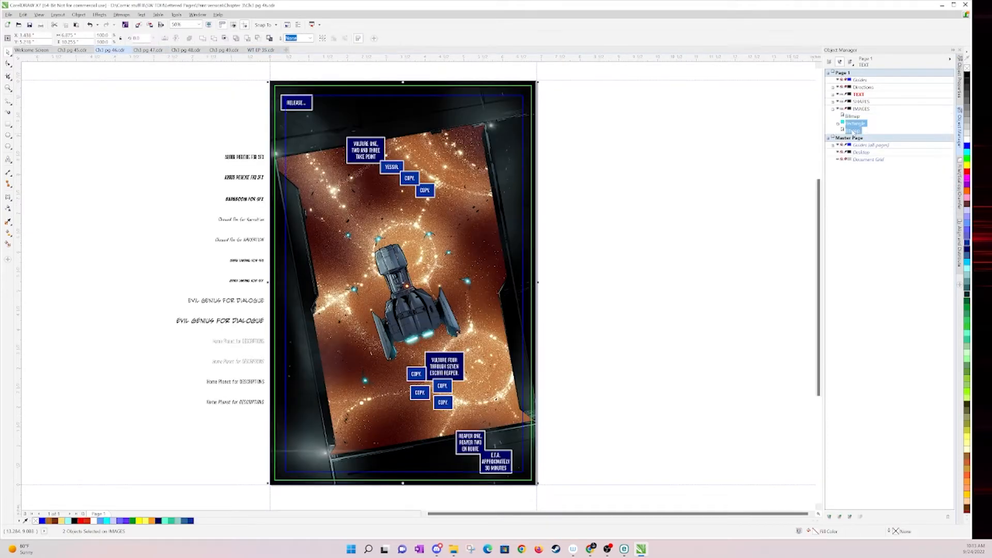
key(Delete)
key(ctrl+a)
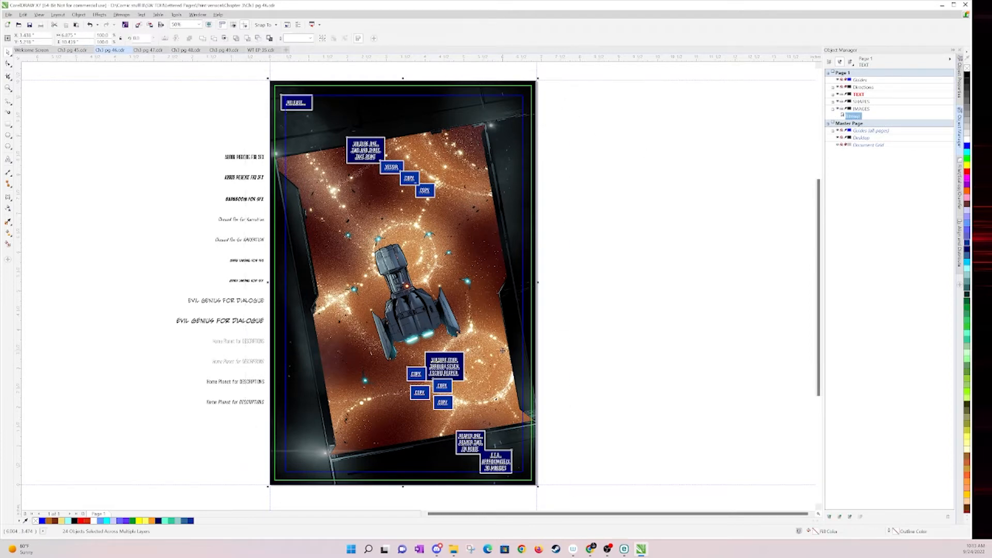
Paste page 46 into WT EP 35, enlarge it to the strip's width, and fit it directly below page 45
click(261, 50)
key(ctrl+v)
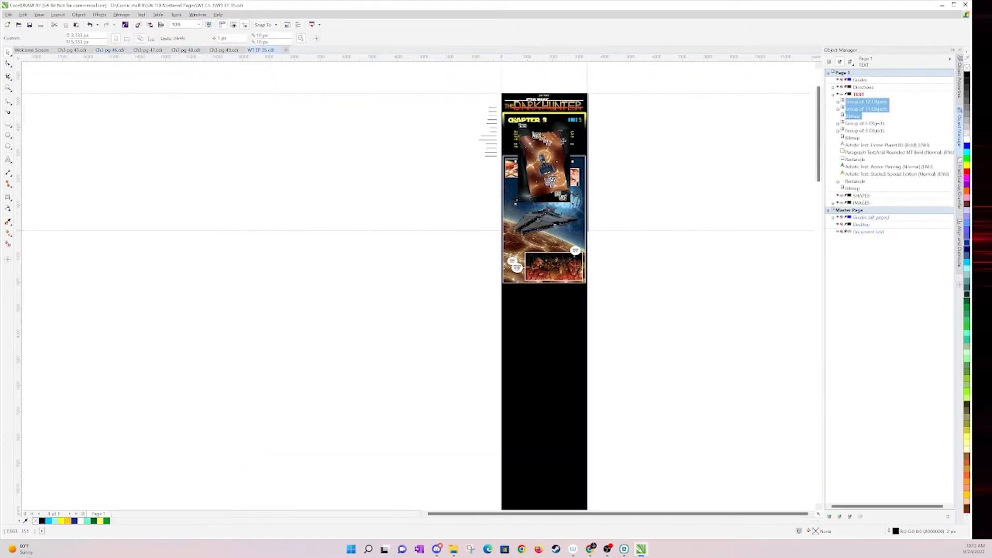
drag(557, 382, 589, 430)
drag(575, 334, 575, 321)
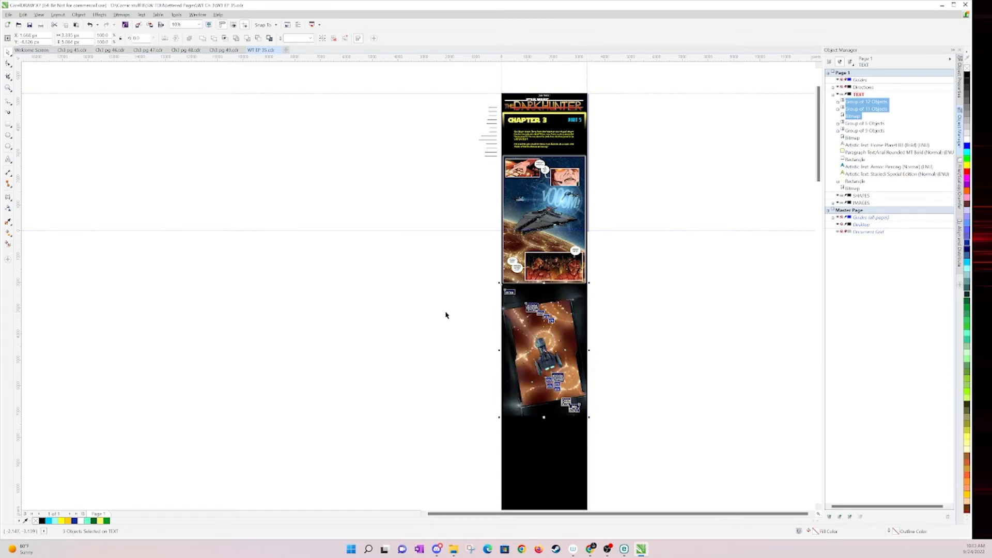
drag(580, 311, 579, 324)
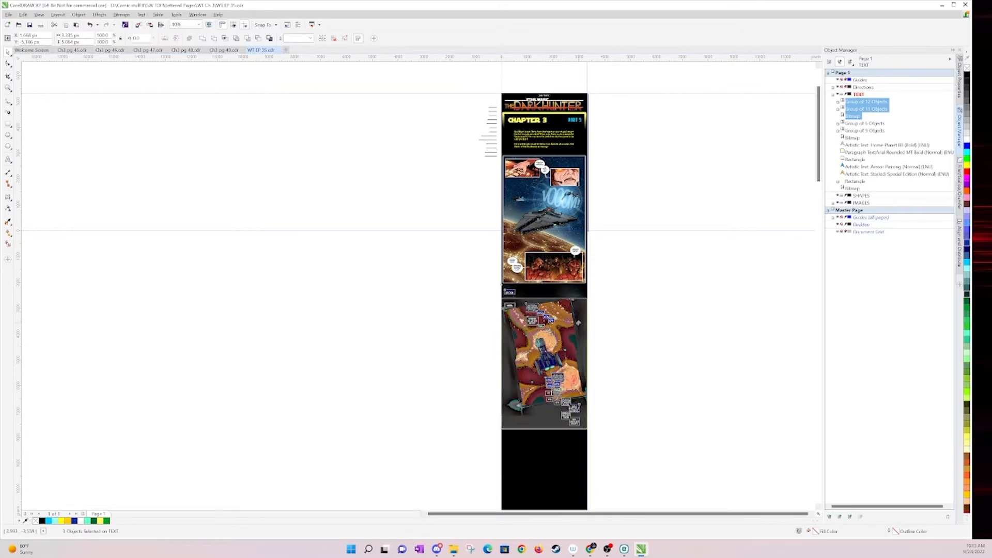
click(481, 212)
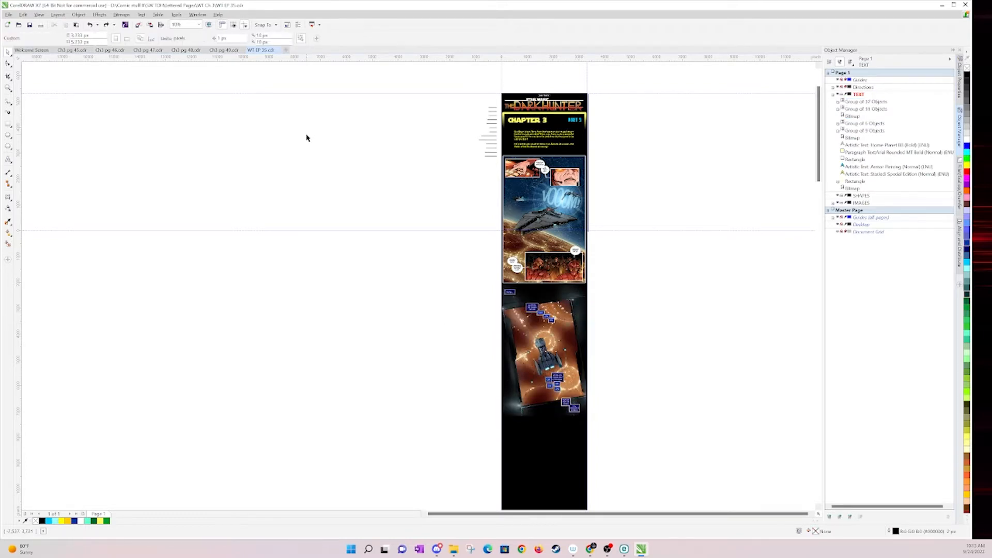
In Ch3 pg 47, delete the rectangle and lower bitmap from the IMAGES layer and copy the remaining art and lettering
click(149, 49)
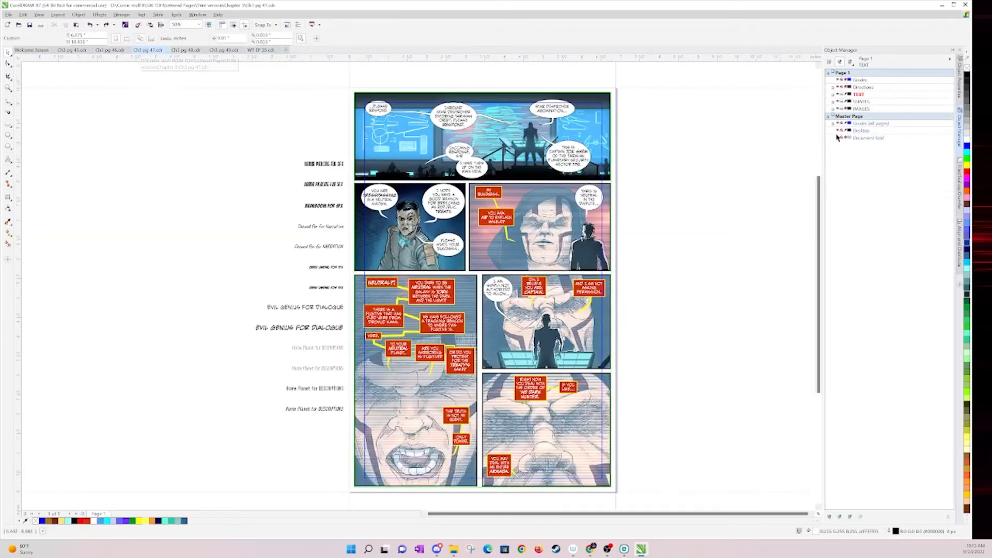
click(833, 109)
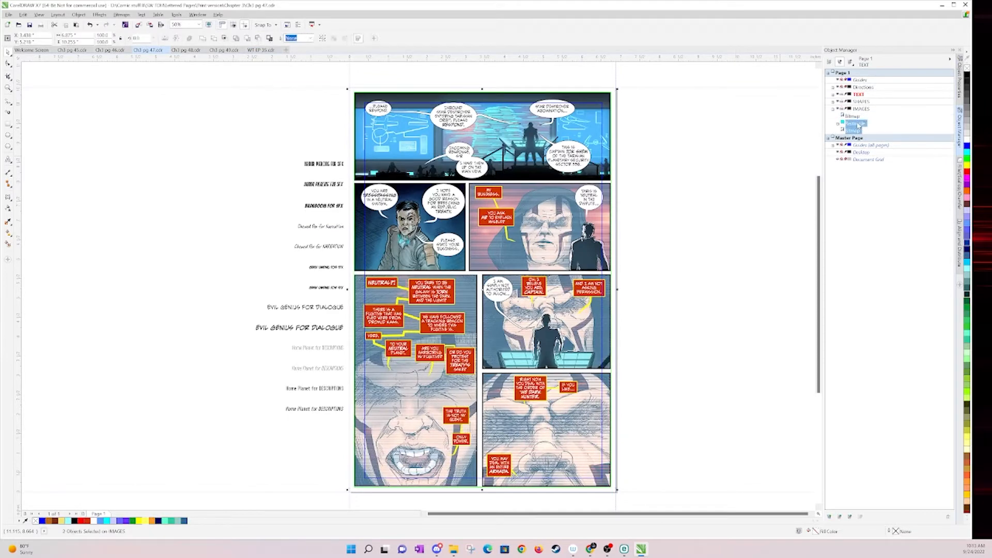
drag(635, 503, 318, 77)
Paste page 47 into WT EP 35, place it below page 46, and enlarge it to nearly the strip's width
click(271, 49)
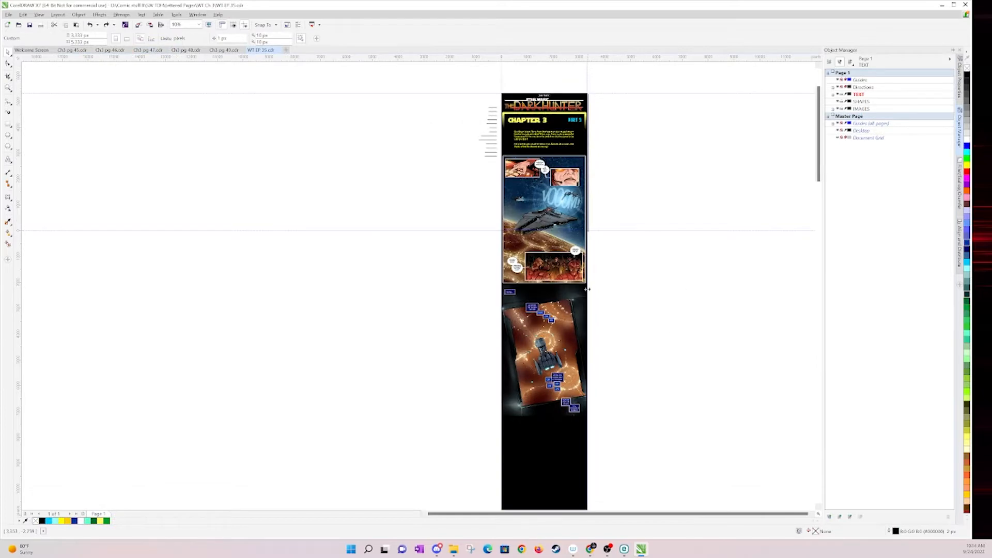
key(ctrl+v)
drag(551, 146, 534, 443)
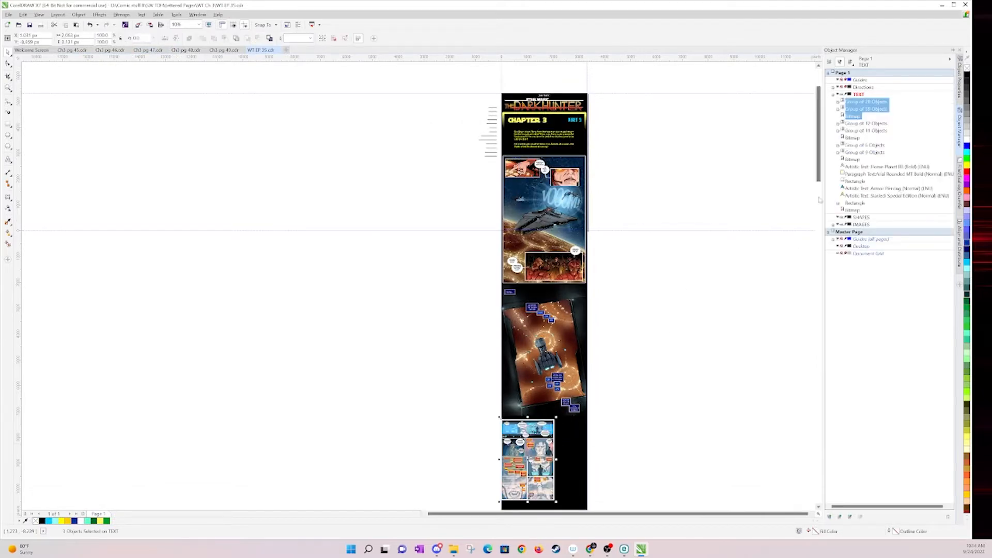
scroll(819, 200, down, 5)
drag(556, 231, 587, 275)
Nudge page 47 up against the bottom of page 46 and enlarge it slightly to fill the strip's width
scroll(559, 146, up, 2)
key(Up)
key(Up)
key(Up)
key(Up)
key(Up)
key(Up)
key(Up)
key(Up)
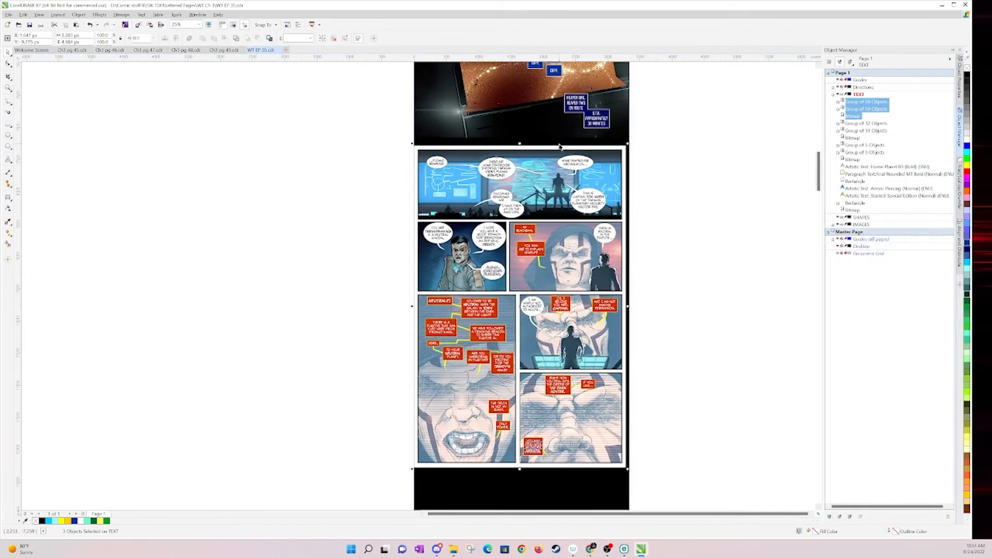
key(Up)
key(Up)
key(Up)
key(Up)
key(Up)
key(Up)
key(Up)
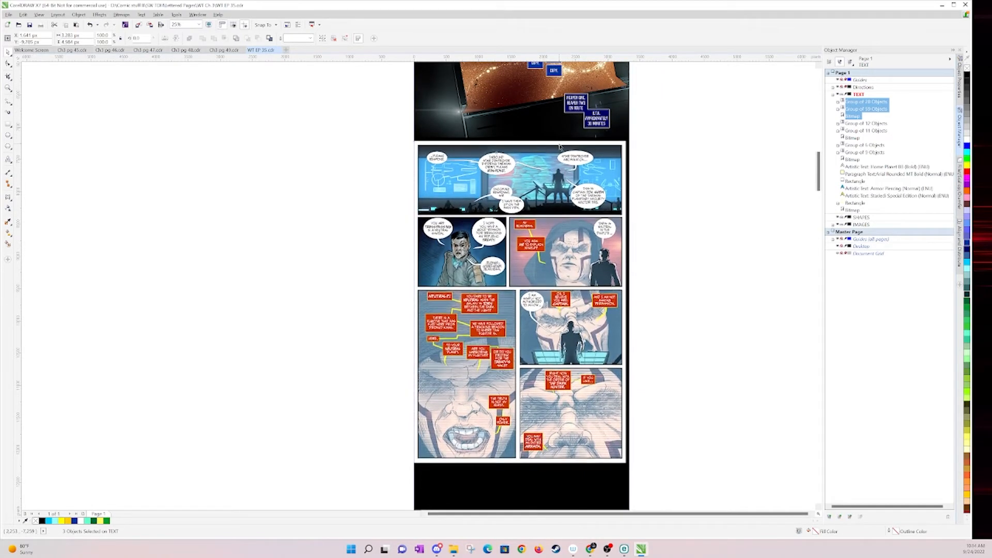
key(Up)
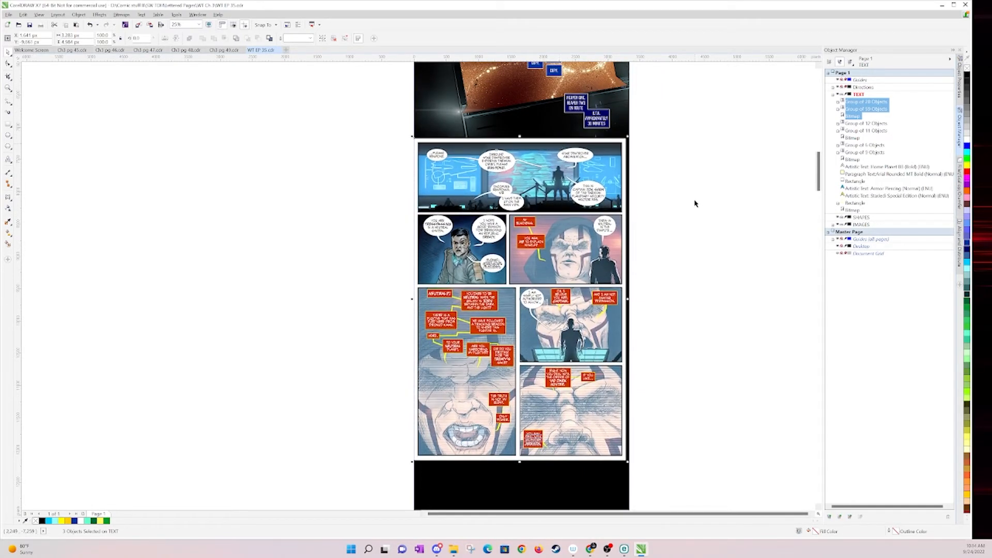
drag(628, 463, 632, 479)
click(682, 352)
Copy all of the art and lettering on Ch3 pg 48
click(178, 51)
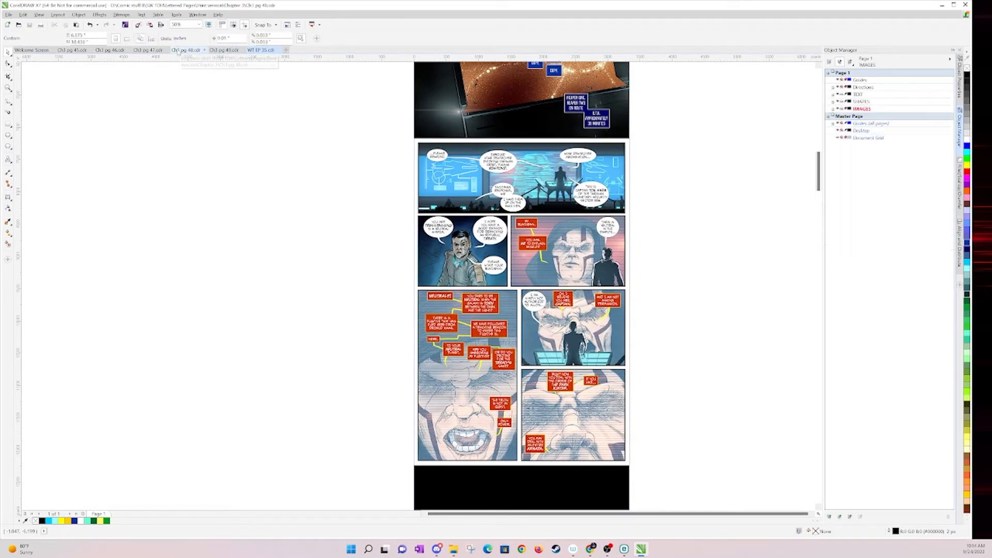
click(834, 110)
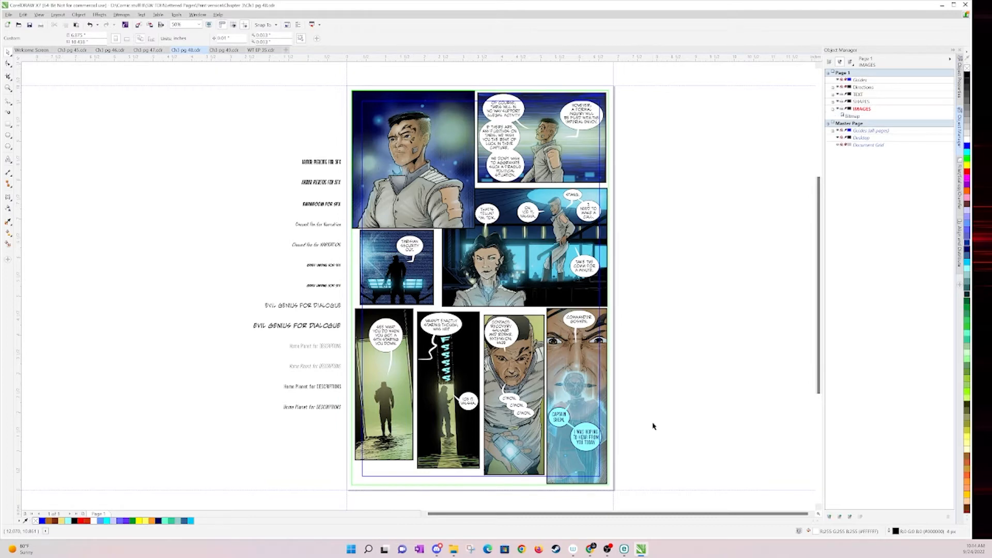
drag(653, 500, 310, 67)
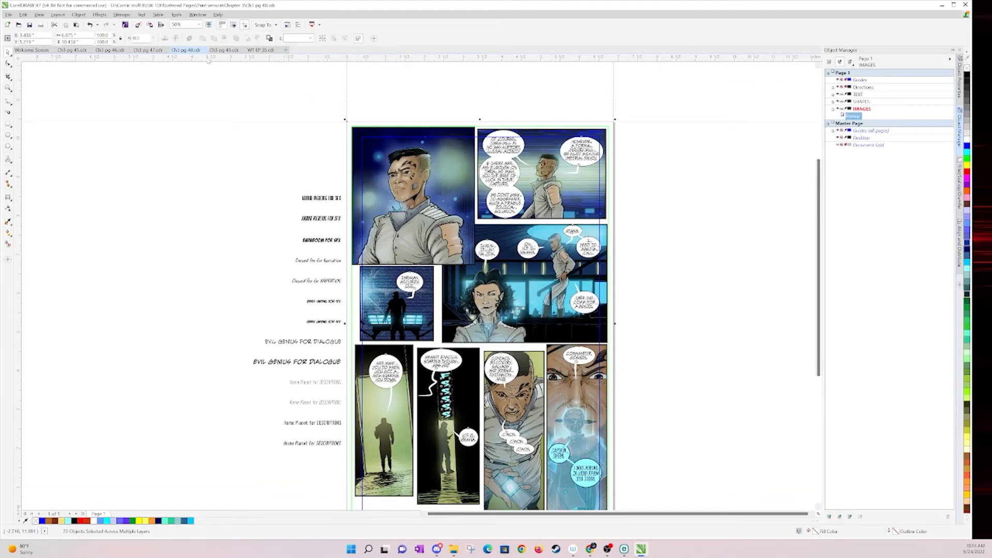
Paste page 48 into WT EP 35, place it below page 47, and enlarge it to the strip's width
click(261, 50)
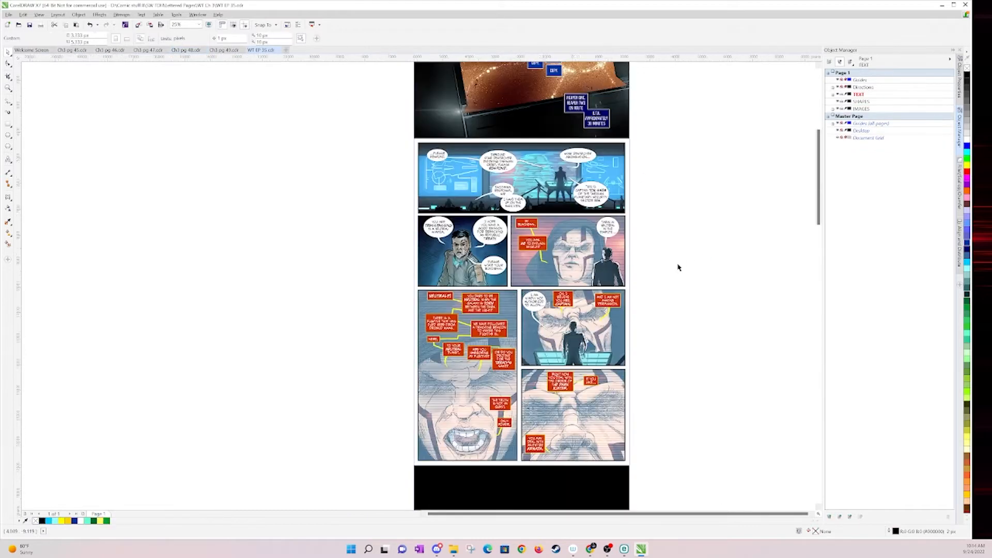
scroll(678, 266, down, 5)
key(ctrl+v)
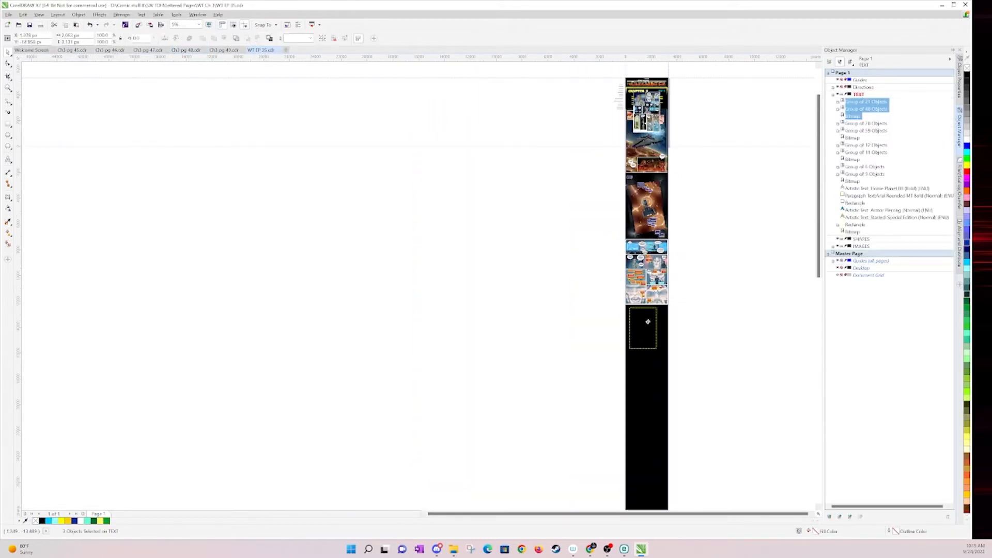
scroll(644, 320, up, 4)
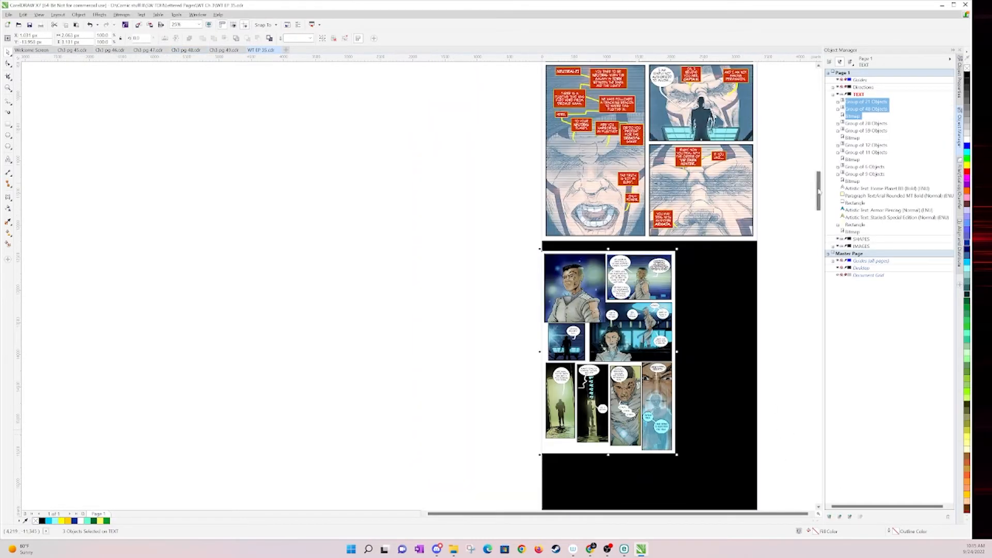
scroll(819, 192, down, 3)
drag(677, 334, 758, 459)
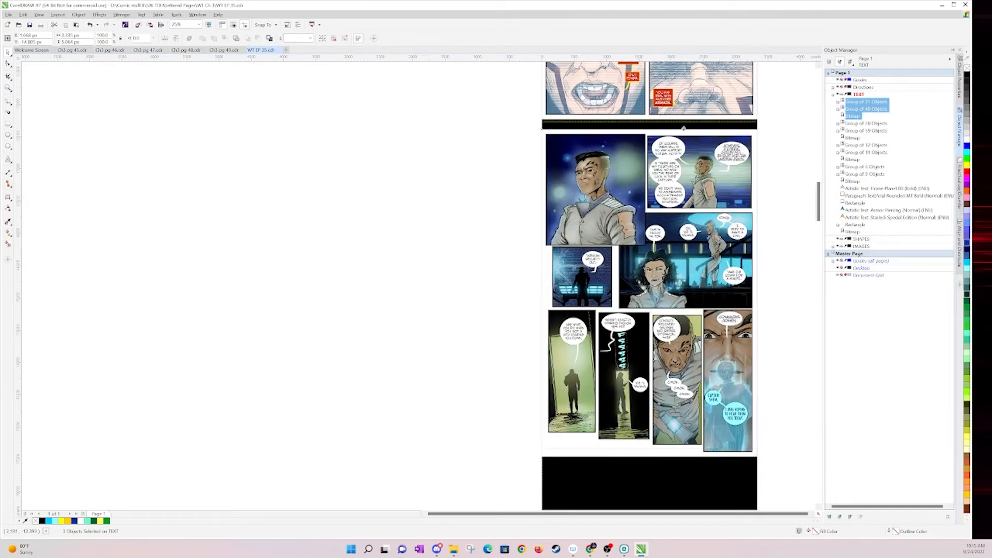
Move page 48 up flush with the bottom of page 47 and enlarge it slightly from its lower corner
drag(683, 123, 684, 109)
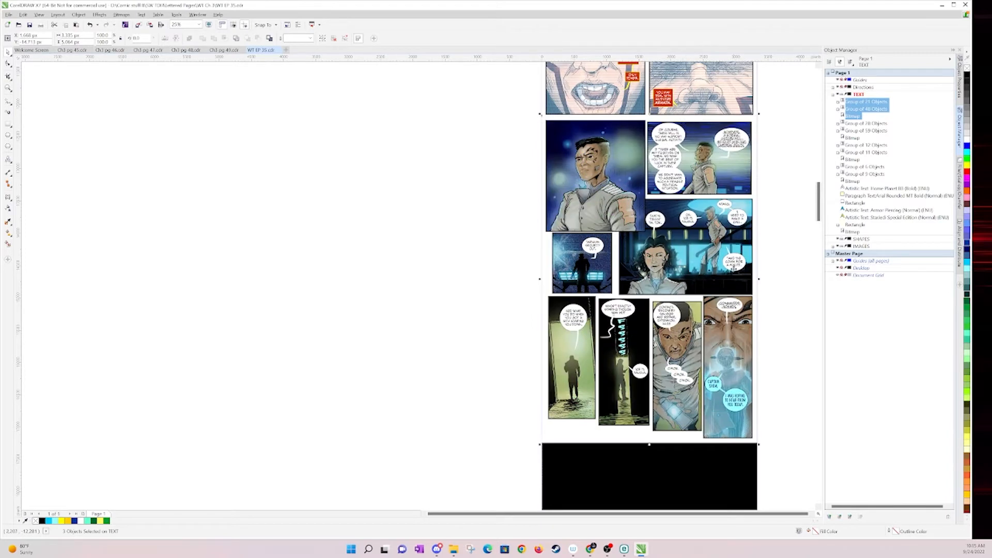
drag(759, 445, 760, 455)
click(787, 344)
scroll(593, 275, down, 2)
Copy all of the art and lettering on Ch3 pg 49
click(224, 50)
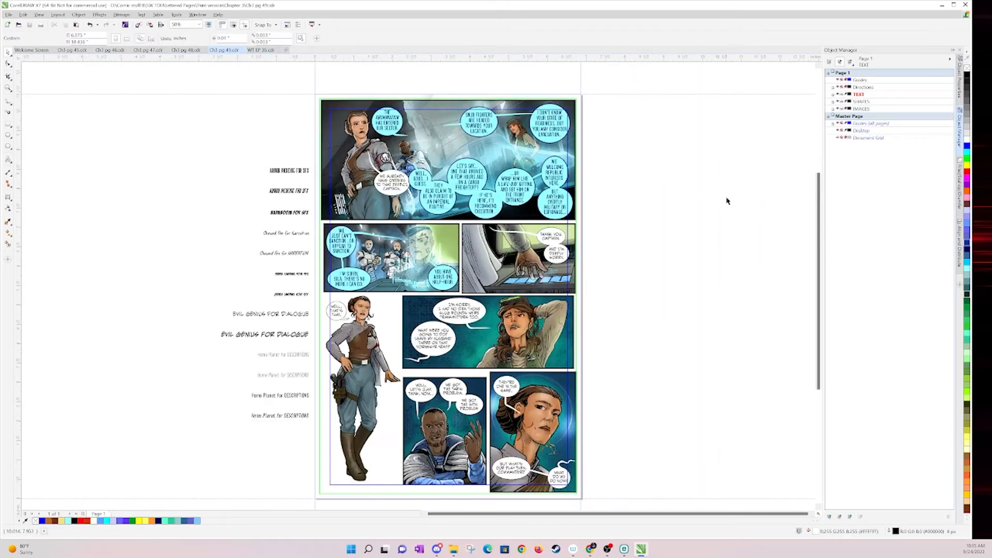
click(833, 109)
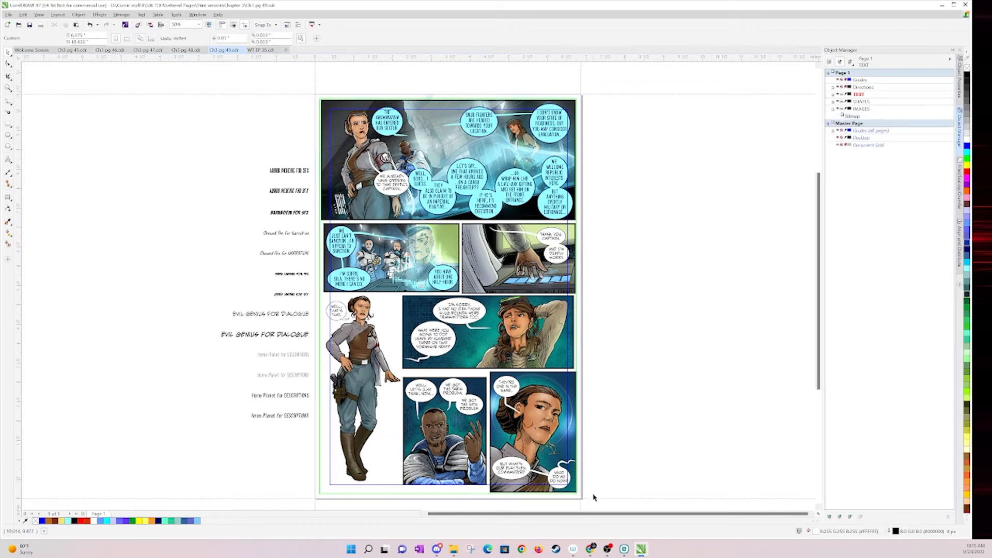
drag(593, 497, 294, 82)
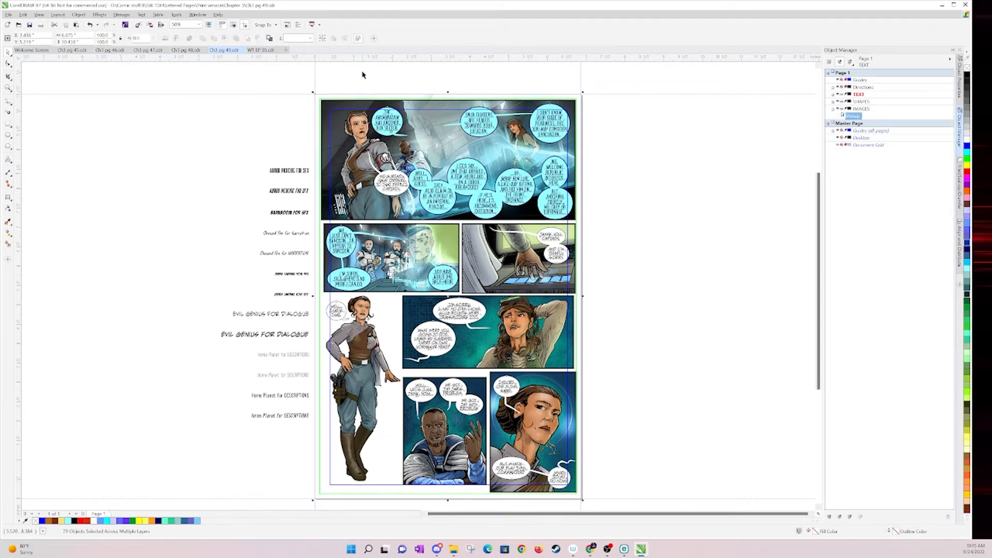
Paste page 49 into WT EP 35, place it below page 48, and enlarge it to the strip's width
click(261, 50)
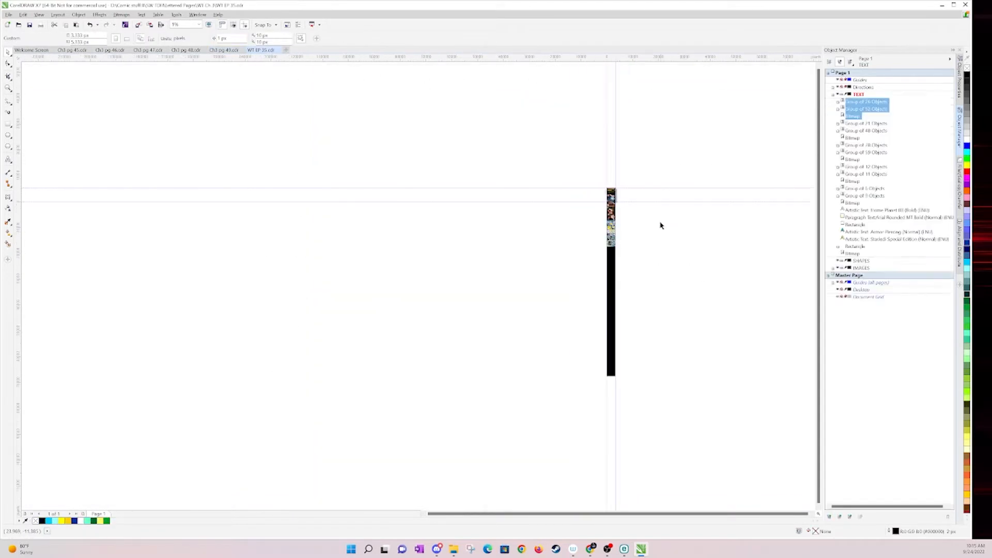
scroll(613, 258, up, 3)
drag(580, 240, 583, 195)
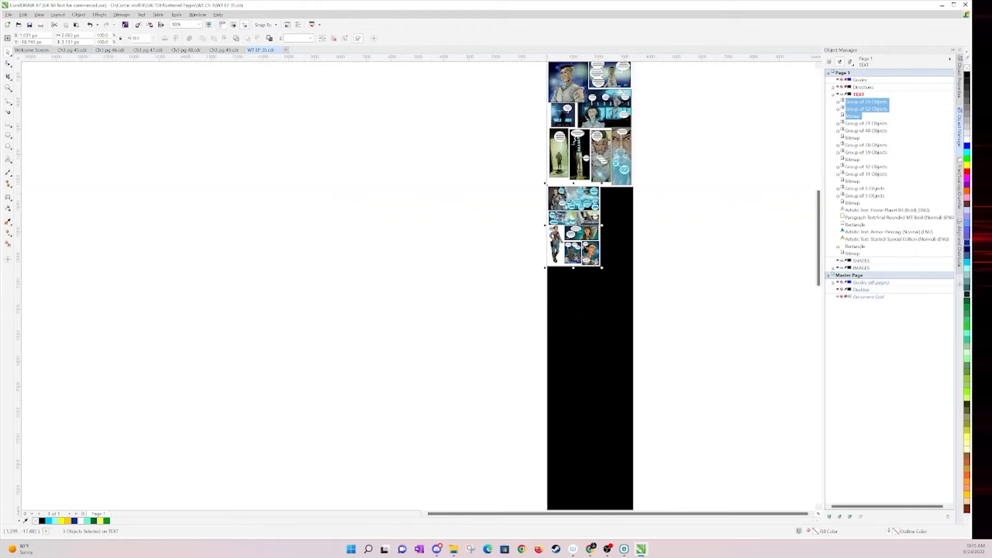
drag(600, 268, 633, 340)
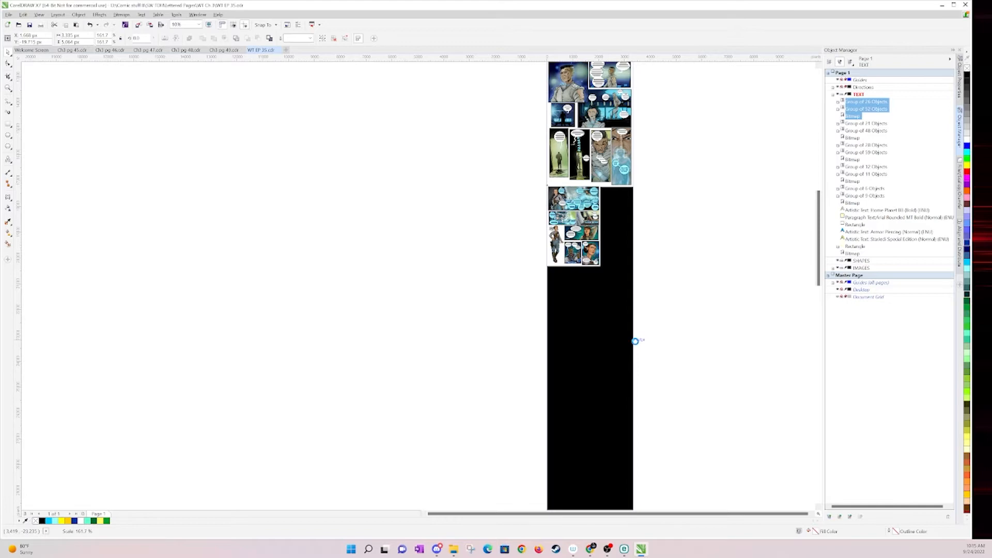
click(671, 214)
scroll(646, 258, up, 2)
Shorten the black background rectangle from its lower end to about 60 percent of its height
scroll(581, 363, down, 5)
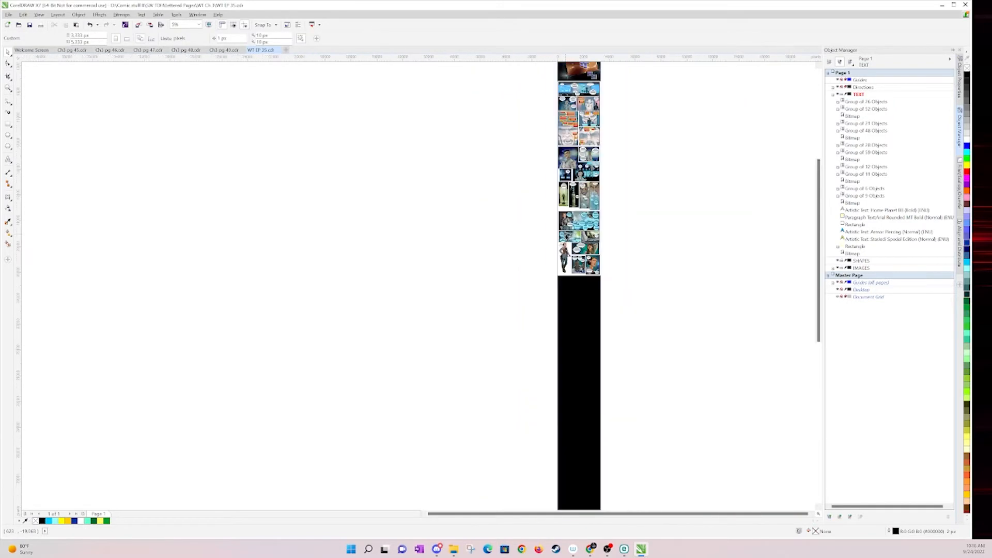
click(568, 359)
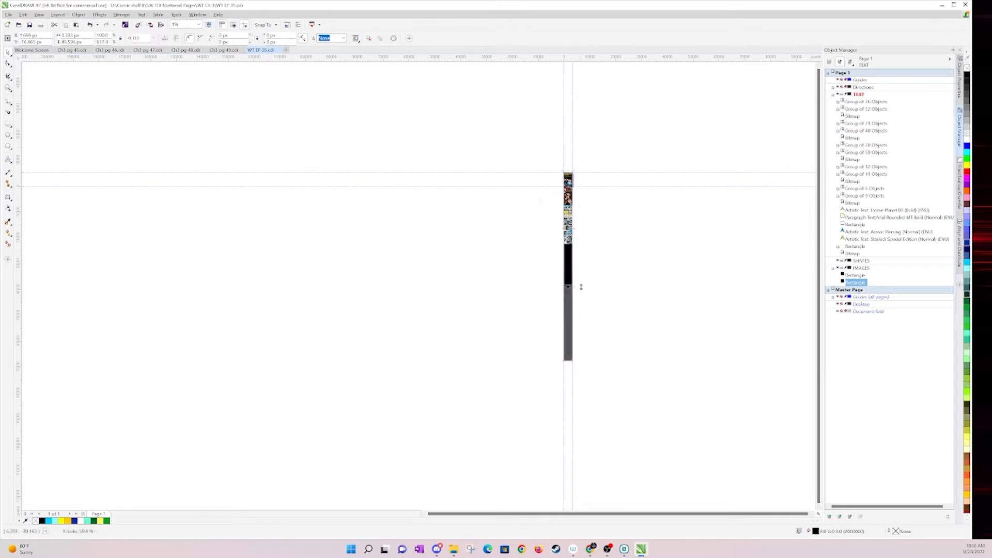
drag(581, 287, 581, 286)
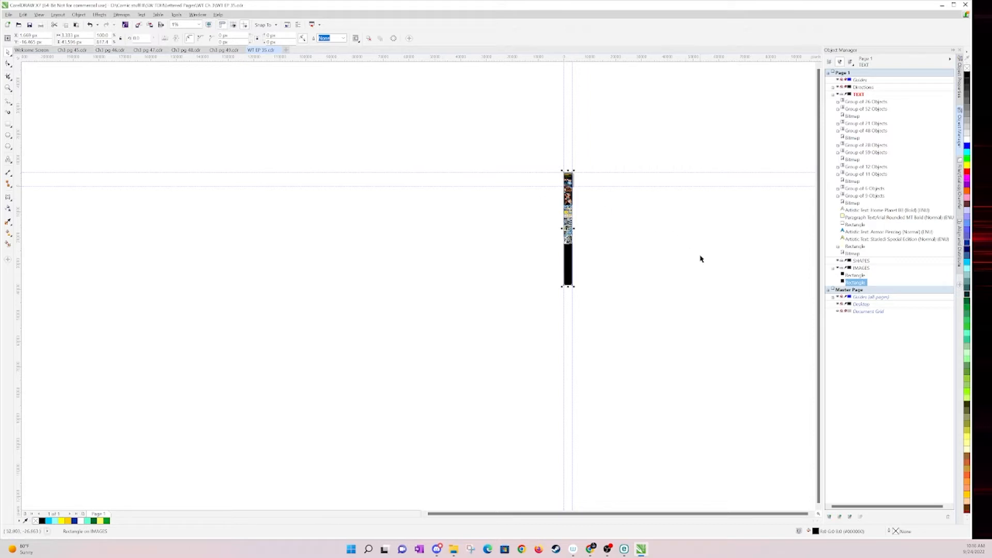
click(614, 218)
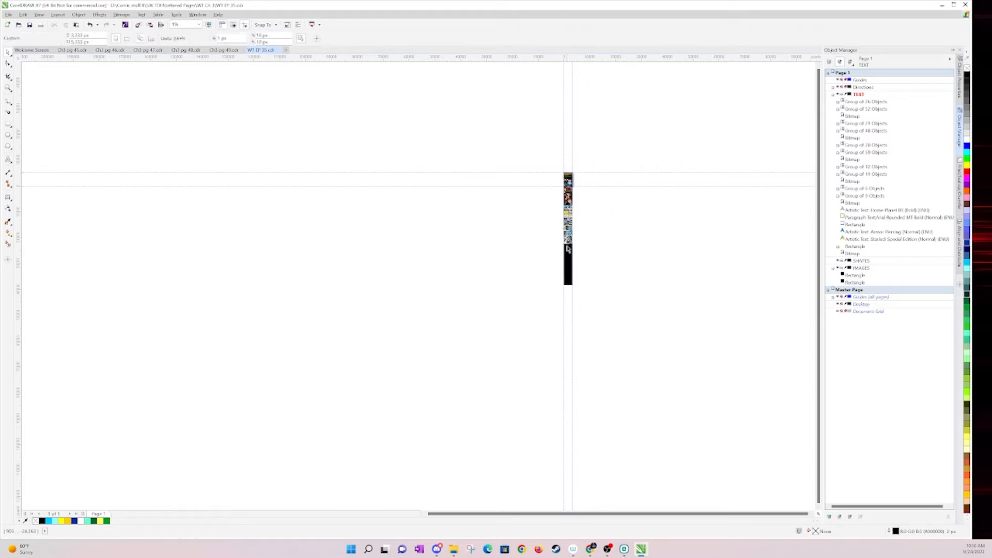
Switch to the browser and examine the panel spacing in the published webtoon episode Chapter 2 - Aelin's Light
scroll(569, 243, up, 3)
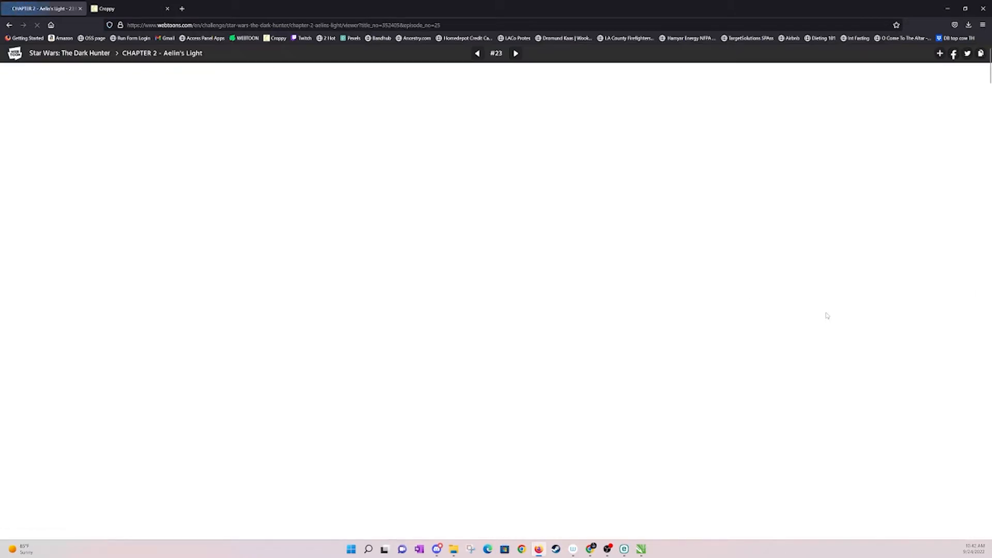
scroll(496, 300, down, 10)
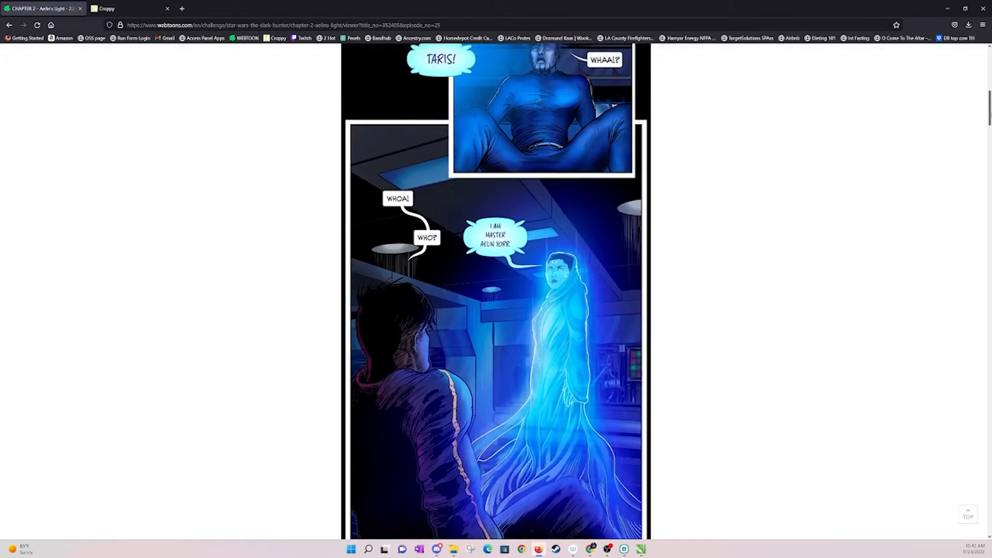
scroll(496, 291, down, 2)
scroll(496, 292, down, 1)
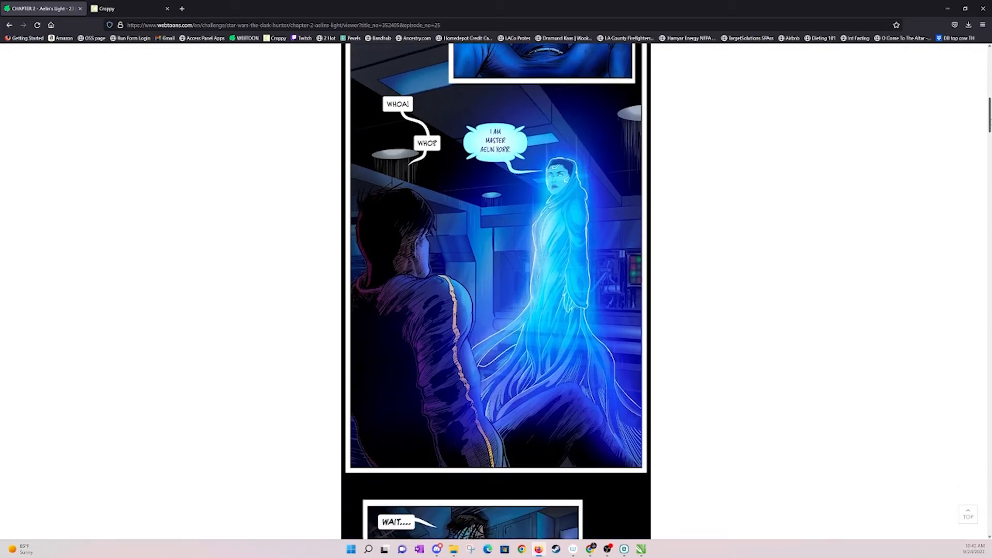
scroll(496, 292, down, 1)
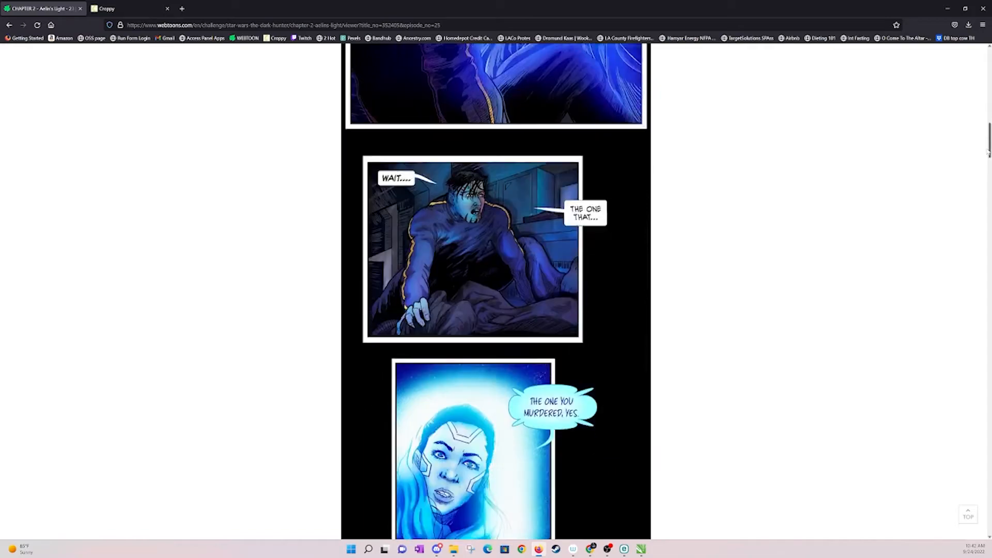
drag(989, 197, 977, 493)
click(92, 55)
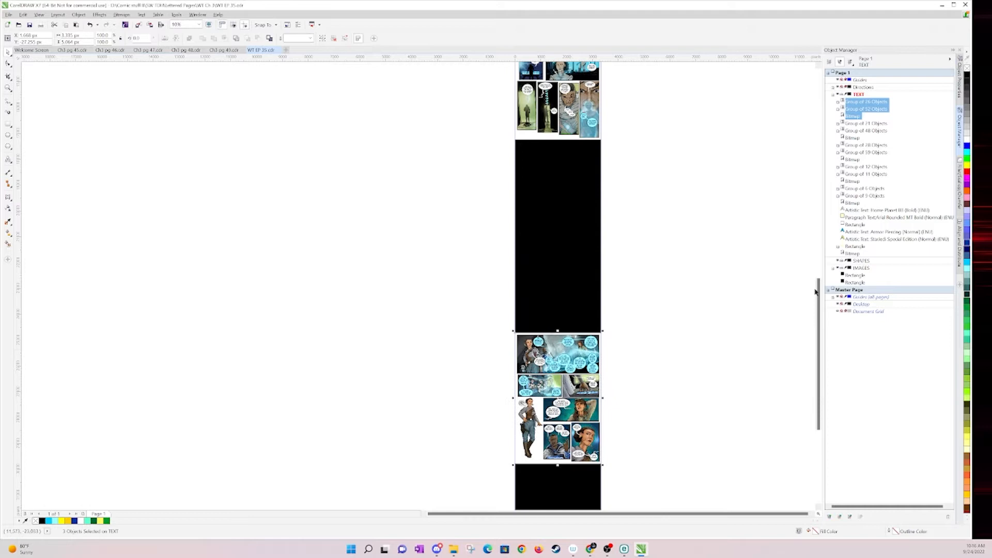
In WT EP 35, move page 48 down the strip to leave a wide black gap below page 47
drag(816, 292, 815, 234)
drag(654, 391, 485, 184)
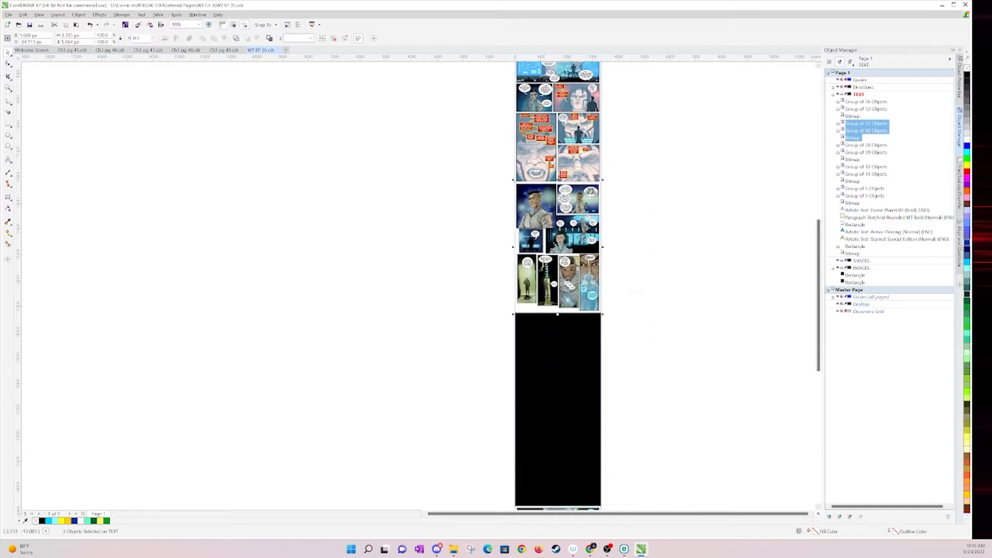
drag(574, 215, 574, 394)
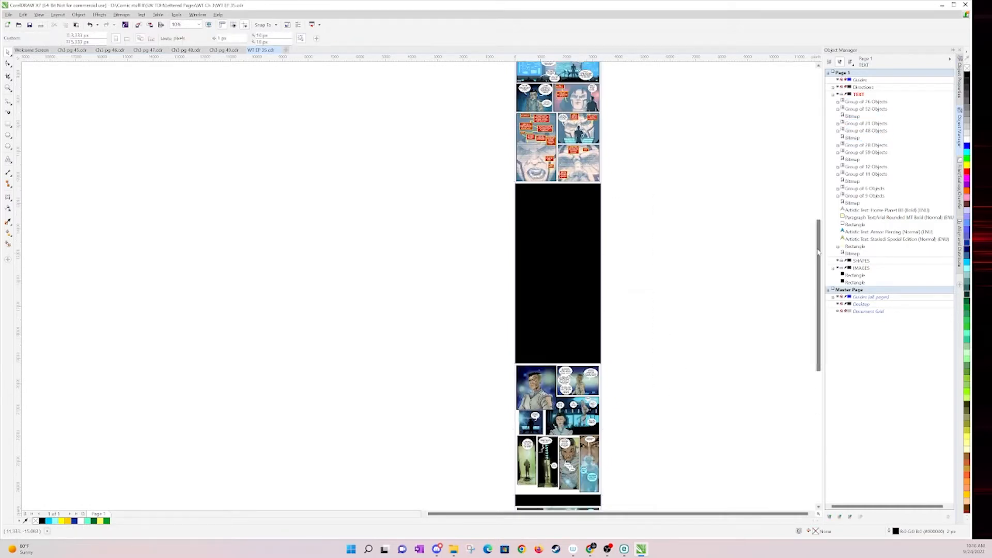
Ungroup both lettering groups belonging to page 47 into individual text, balloon and tail objects
drag(815, 252, 816, 200)
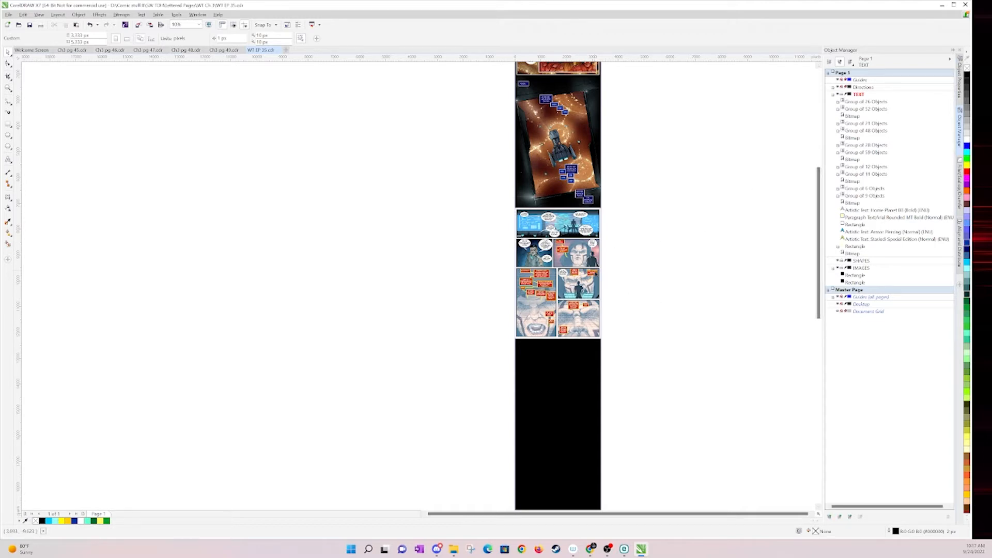
click(867, 145)
click(860, 153)
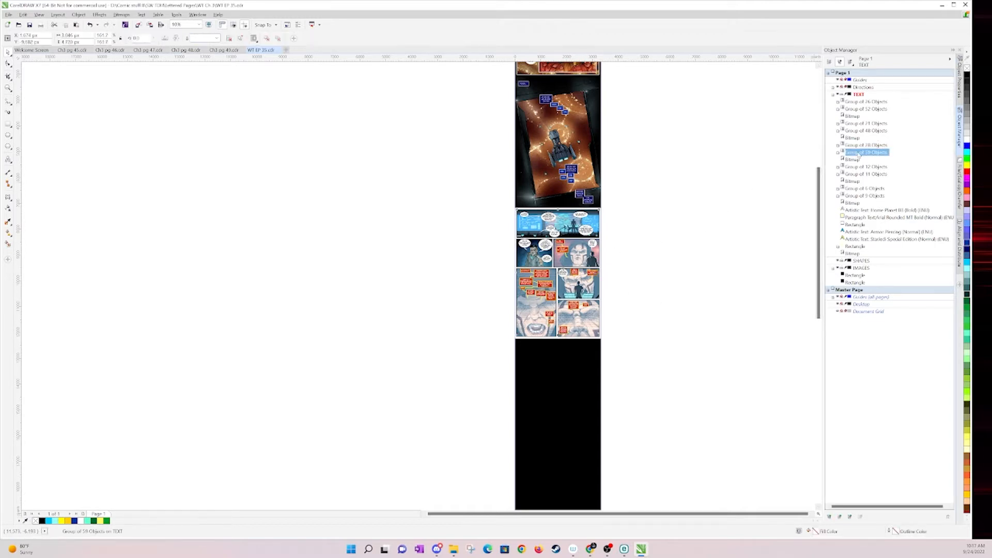
click(861, 147)
click(853, 159)
click(858, 153)
click(862, 146)
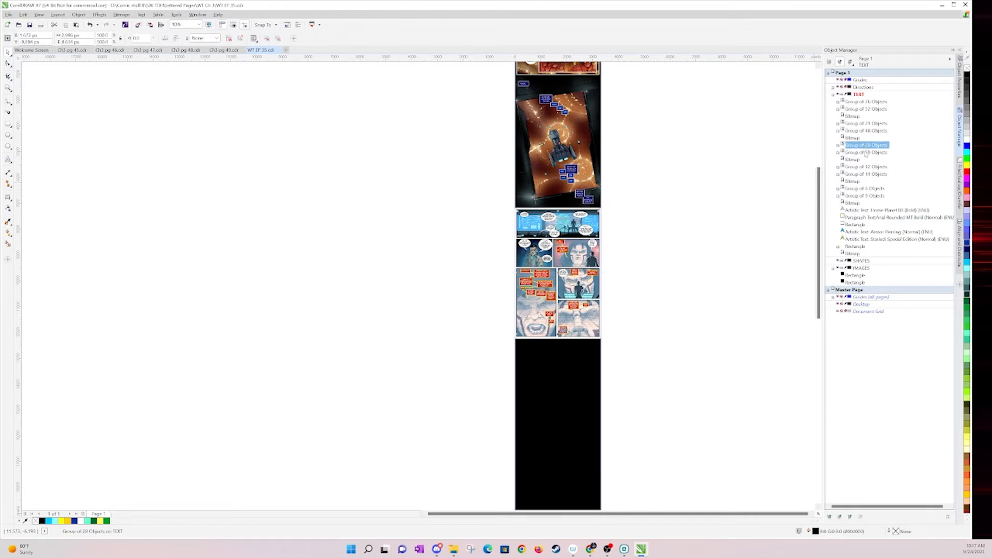
shift+click(866, 153)
key(ctrl+u)
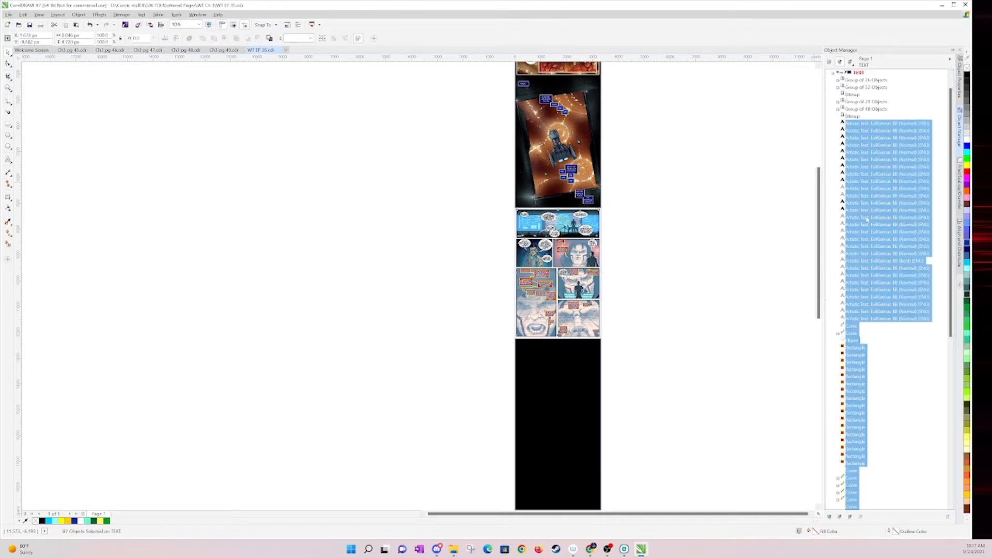
Move the lettering of page 47's three lower panels down off the art onto the black background
click(794, 318)
drag(951, 318, 951, 331)
scroll(587, 249, up, 3)
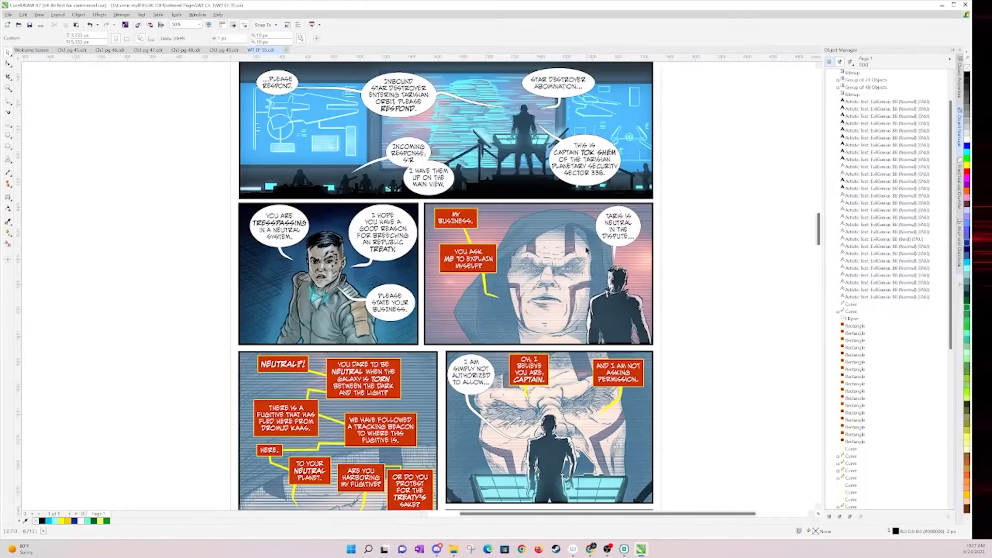
scroll(587, 250, down, 2)
drag(817, 243, 818, 261)
drag(701, 414, 519, 207)
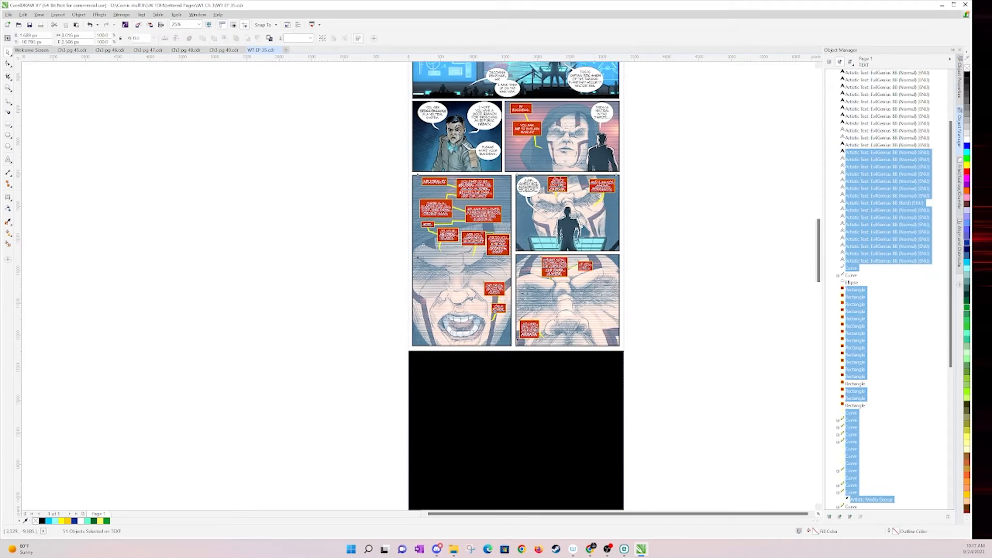
drag(558, 194, 534, 418)
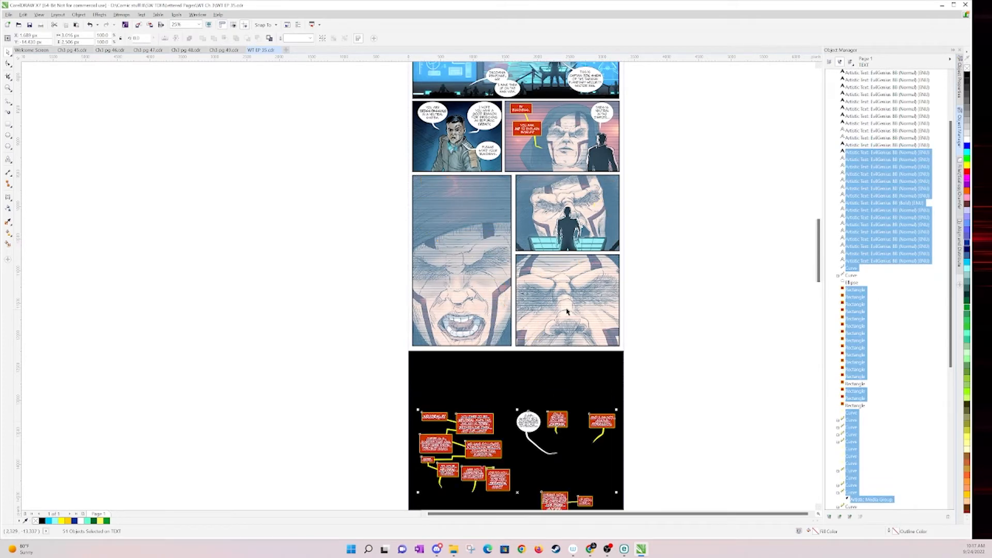
Crop page 47's artwork from below so only its three upper panels remain
key(F10)
drag(626, 199, 622, 172)
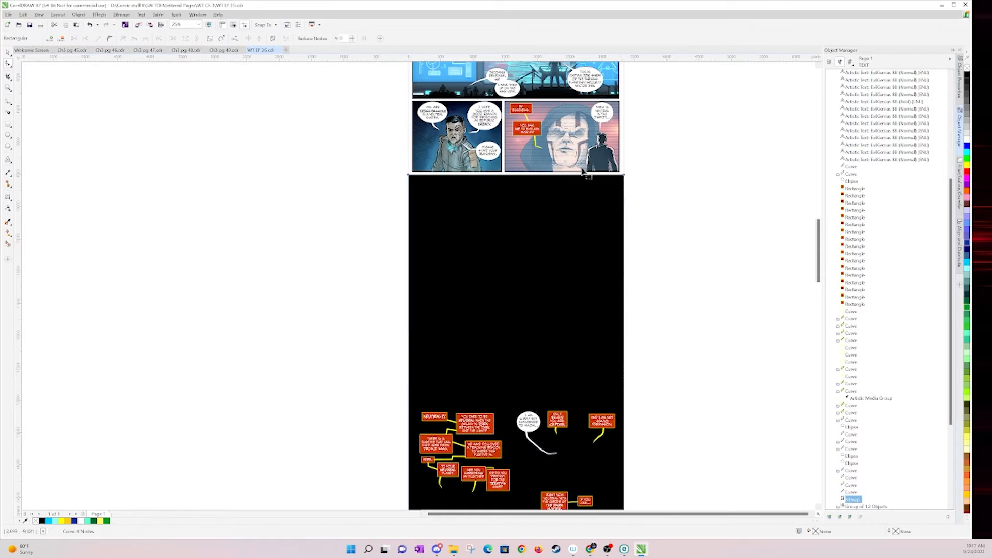
click(8, 52)
Duplicate the cropped page 47 art below itself, shift the copy's crop to the lower panels, and place it under a narrow black gap
click(615, 267)
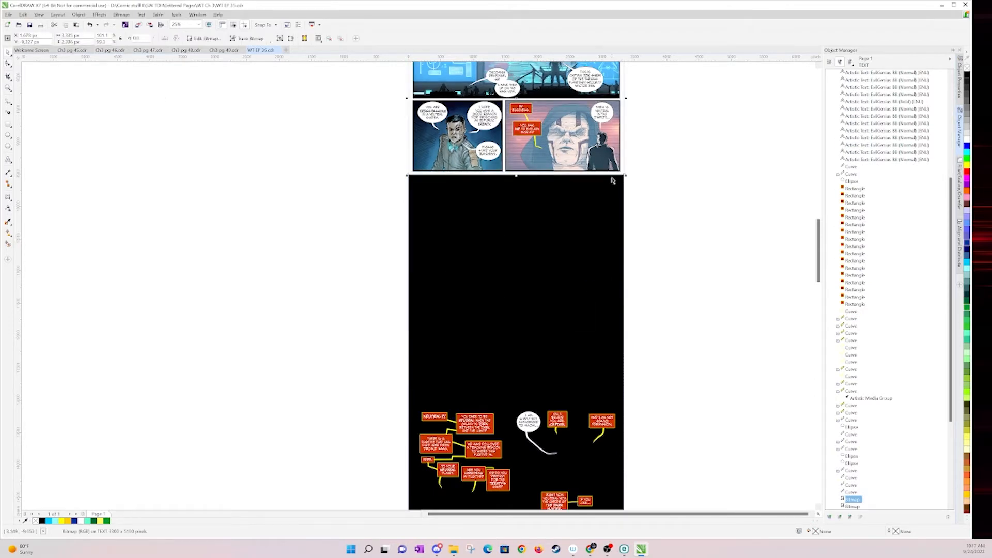
drag(612, 180, 612, 339)
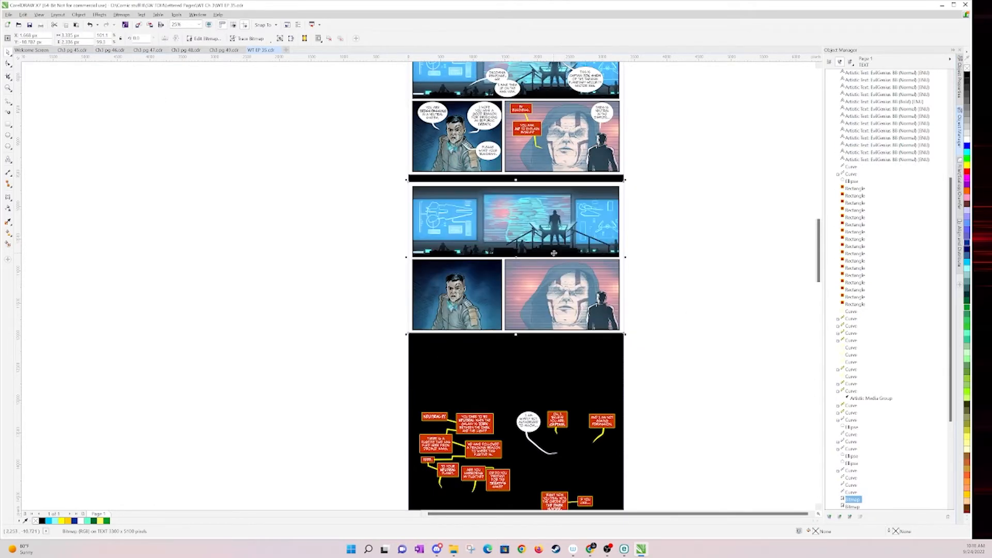
key(F10)
drag(662, 367, 377, 177)
drag(625, 337, 625, 489)
key(space)
drag(550, 364, 550, 213)
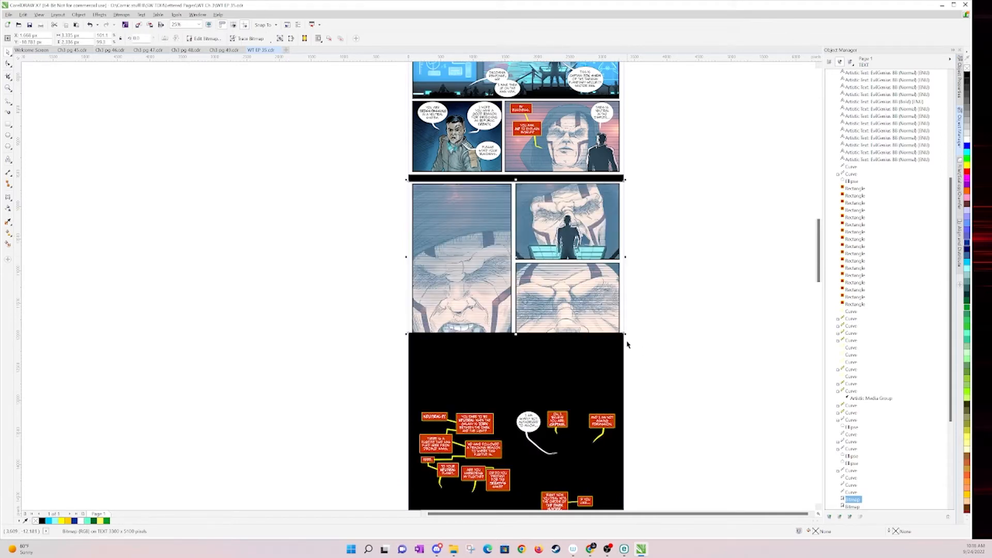
Extend the copy's lower crop edge to include the full bottom panels, nudging it up to trim the excess margin
drag(669, 333, 381, 364)
click(609, 317)
key(F10)
drag(721, 331, 625, 364)
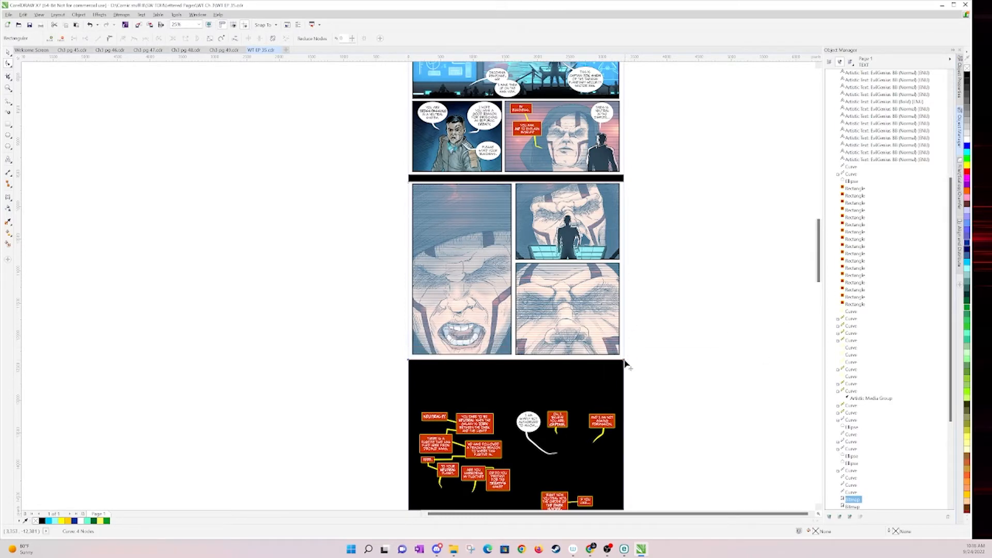
key(Up)
key(Up)
key(Up)
key(Up)
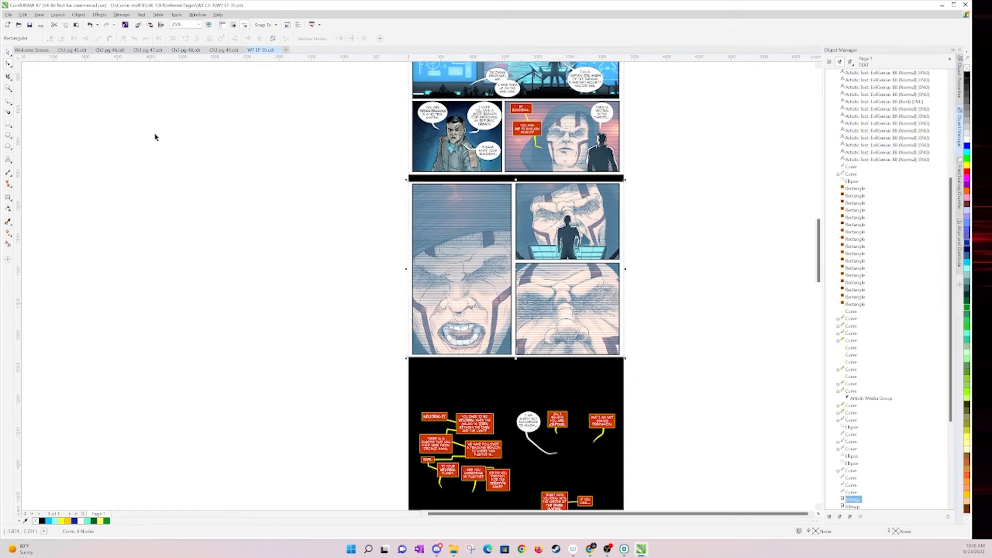
Duplicate the lower-panel art below itself with a narrow black gap, and move the loose lettering further down the strip
key(space)
drag(537, 236, 537, 421)
drag(819, 260, 820, 301)
drag(691, 361, 366, 124)
drag(605, 132, 587, 350)
click(660, 228)
Crop the new duplicate to the single panel of the captain silhouetted at the console
click(574, 205)
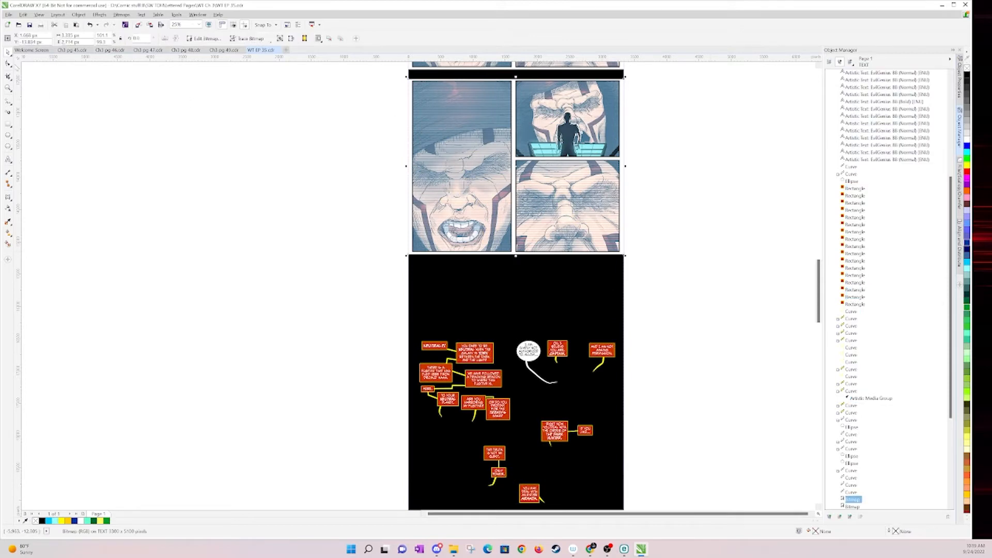
key(F10)
drag(626, 255, 625, 159)
drag(386, 76, 512, 161)
click(8, 52)
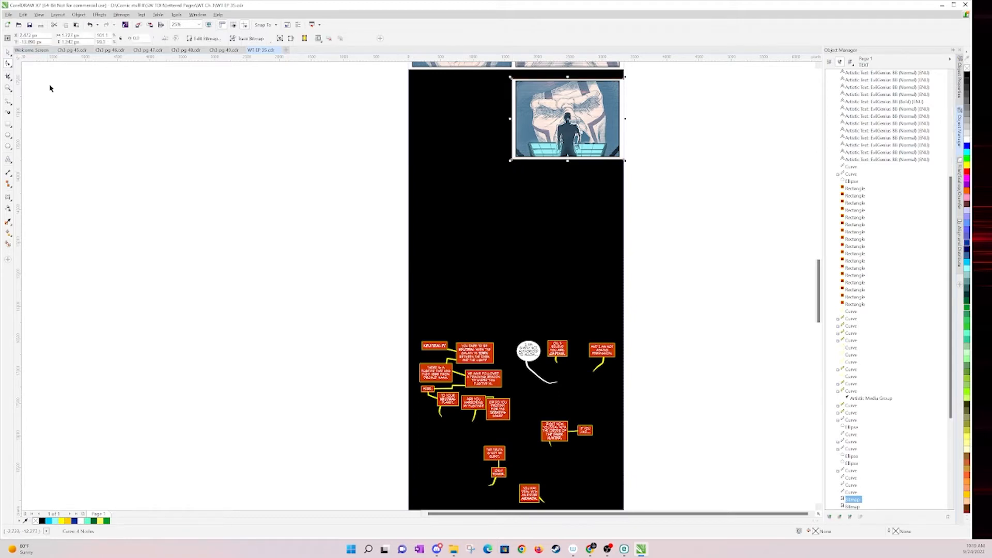
Duplicate the console panel below, shift the copy's crop to the close-up face panel beneath it, and move that panel up
drag(575, 117, 549, 253)
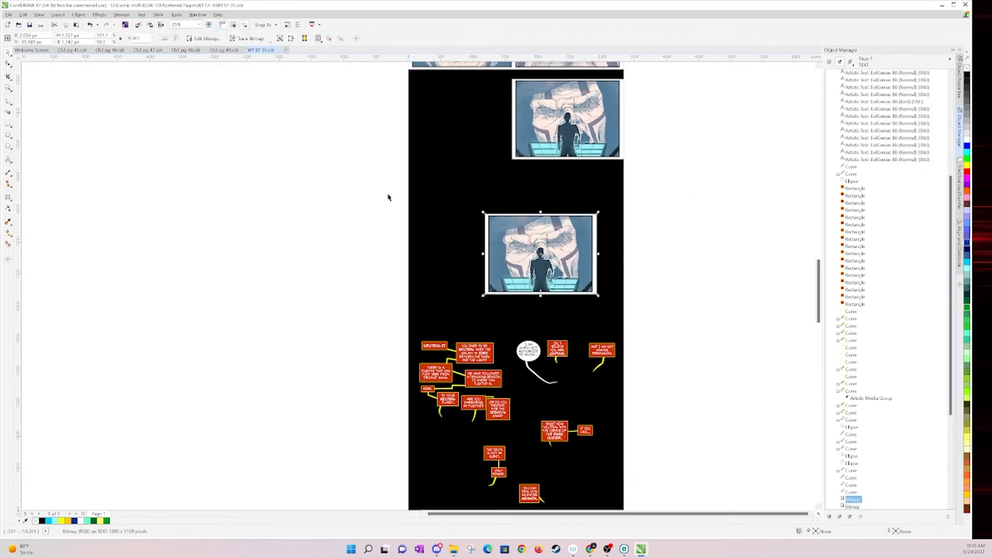
key(F10)
drag(398, 189, 677, 305)
drag(598, 213, 598, 294)
drag(660, 302, 450, 402)
mouse_move(597, 374)
mouse_down()
mouse_move(599, 399)
mouse_move(597, 390)
mouse_up()
click(7, 51)
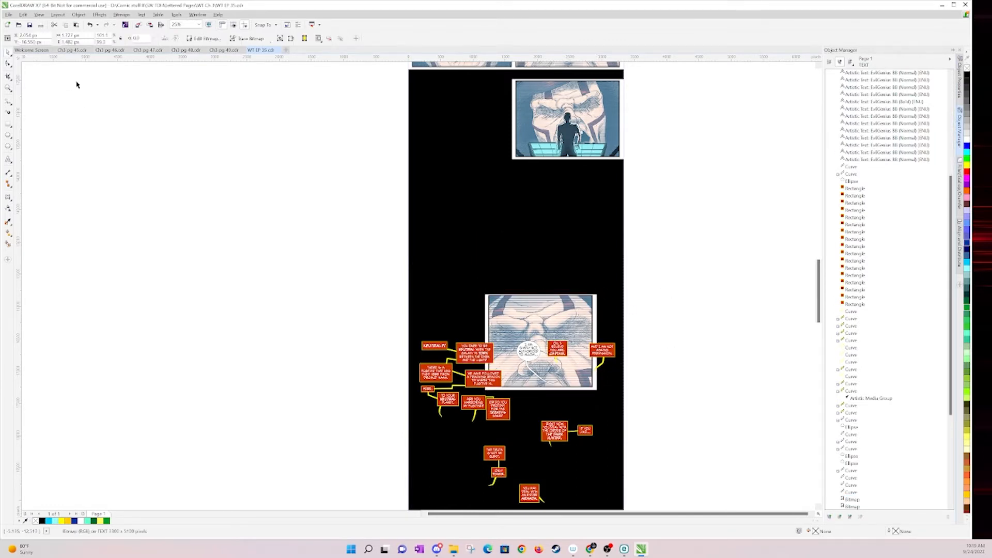
drag(557, 310, 537, 219)
Move the lettering of the tall shouting-face panel off the strip onto the empty area beside it
scroll(372, 255, down, 2)
drag(379, 232, 518, 427)
drag(481, 274, 369, 113)
scroll(369, 113, up, 2)
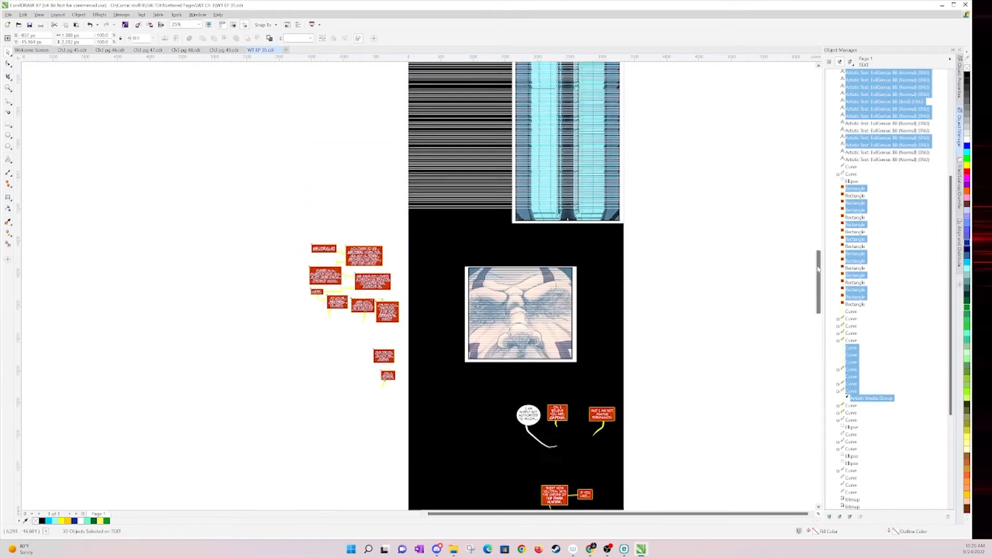
Move the loose lettering back onto the tall shouting-face panel and crop the art behind it to that single panel
drag(368, 413, 475, 130)
click(699, 233)
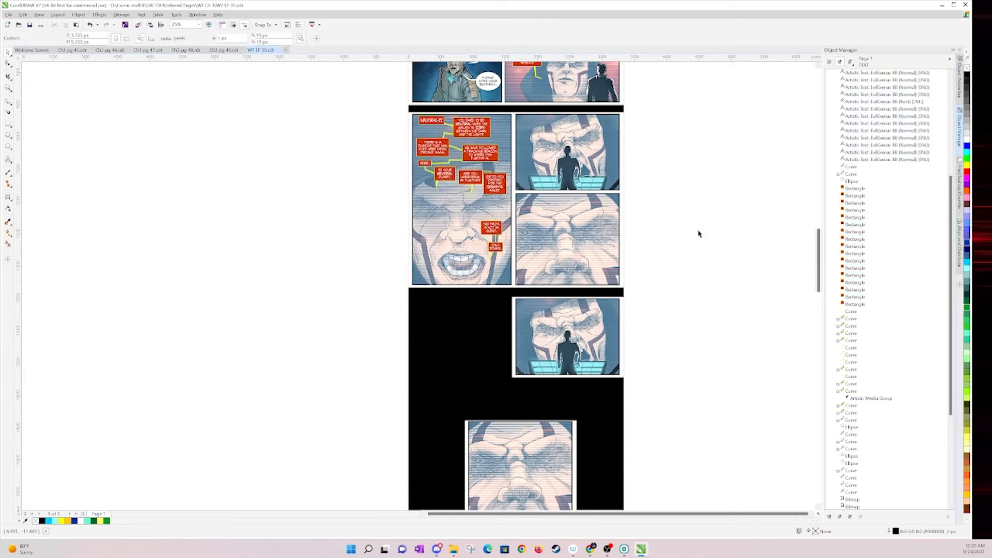
click(601, 241)
key(F10)
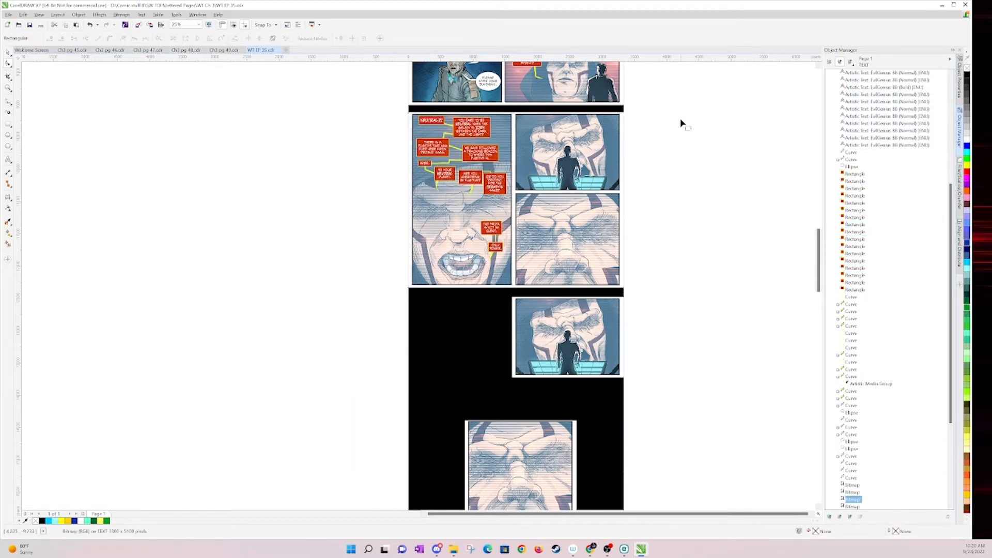
drag(624, 290, 513, 287)
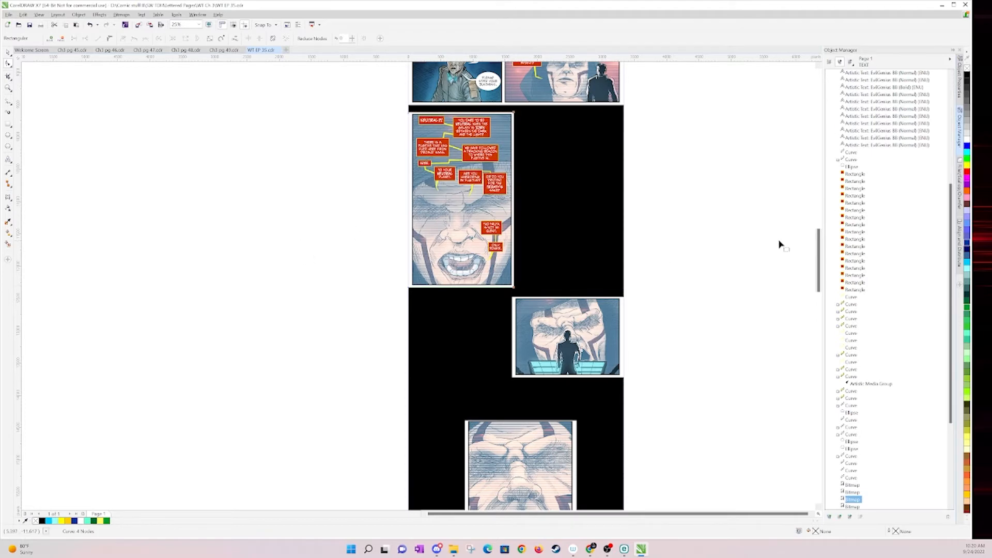
click(8, 52)
click(79, 92)
Move the upper row of loose balloons and captions onto the panel of the captain silhouetted at the console
scroll(420, 286, down, 4)
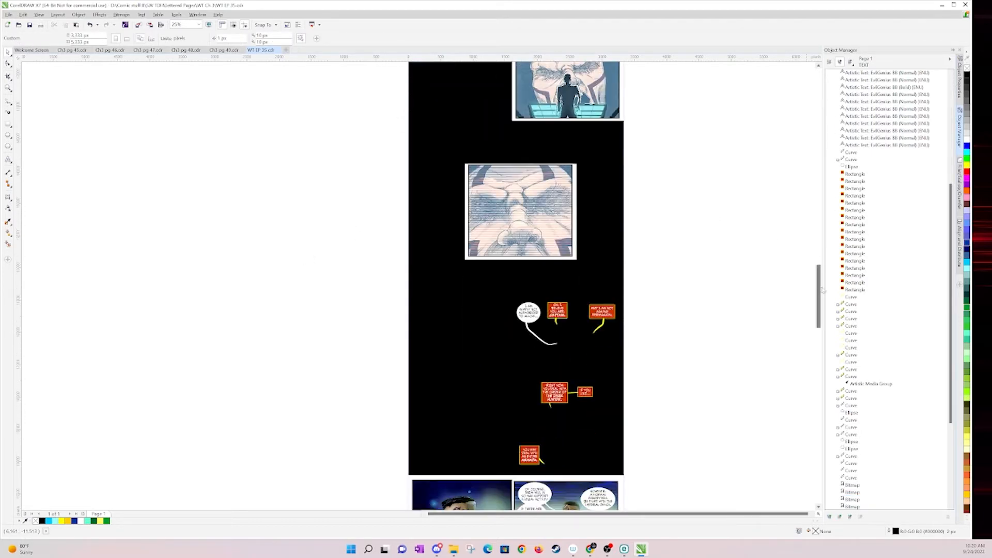
drag(726, 263, 473, 373)
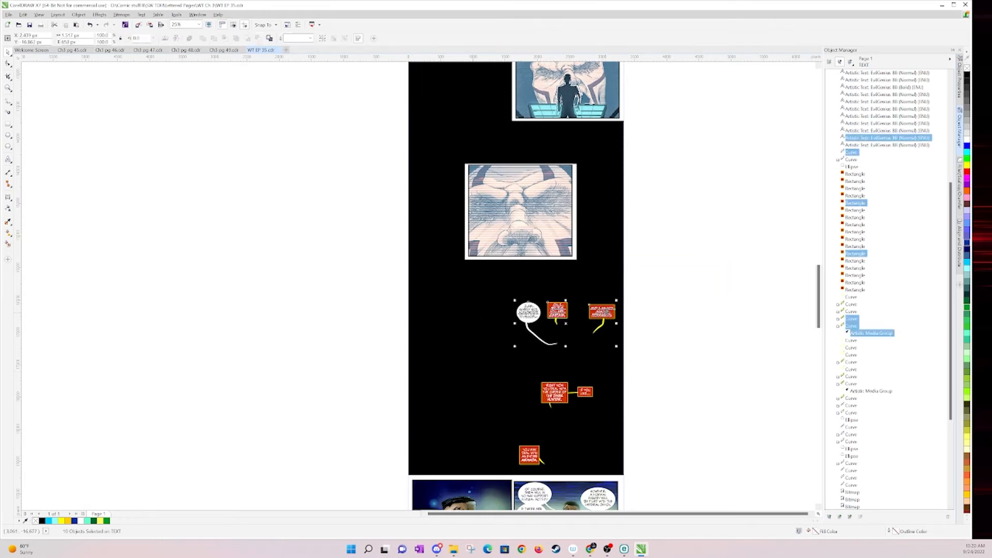
drag(818, 297, 815, 265)
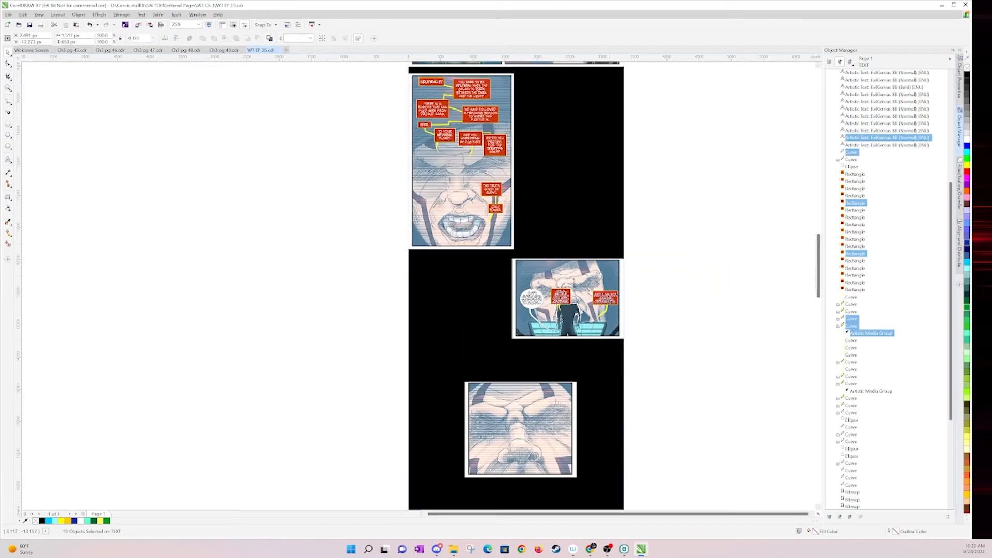
click(689, 295)
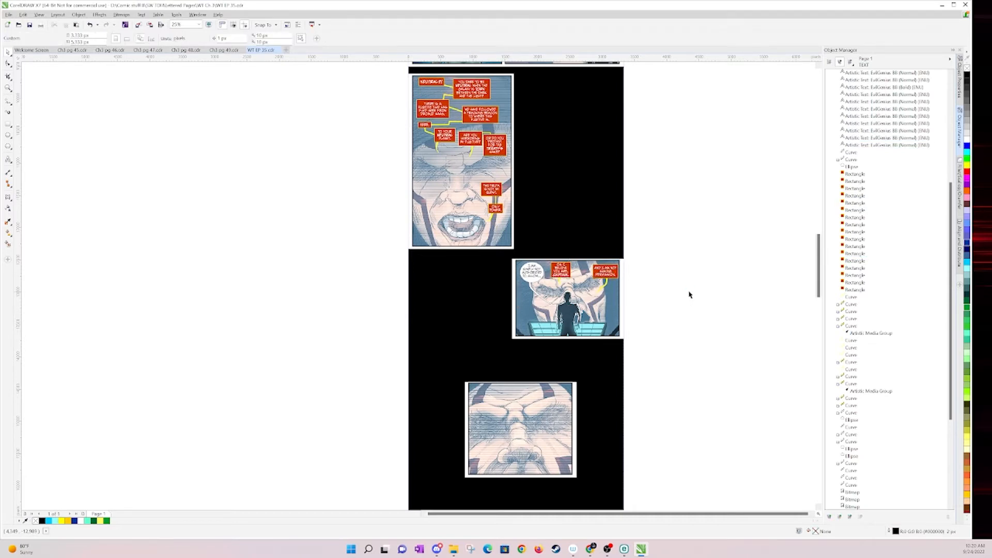
drag(382, 247, 555, 328)
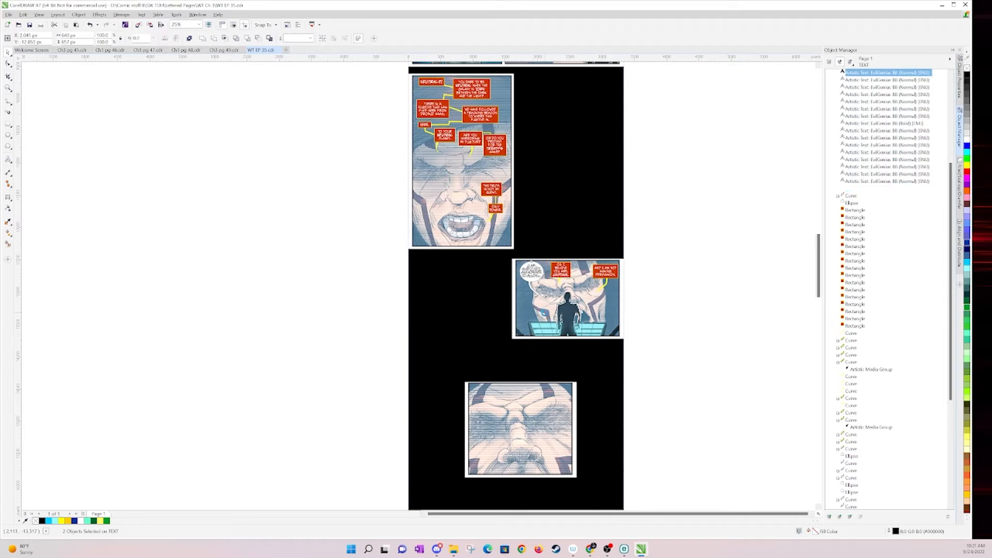
click(109, 147)
Move the remaining three red captions with their tails onto the close-up face panel
drag(820, 267, 820, 308)
drag(734, 242, 463, 400)
drag(528, 381, 483, 168)
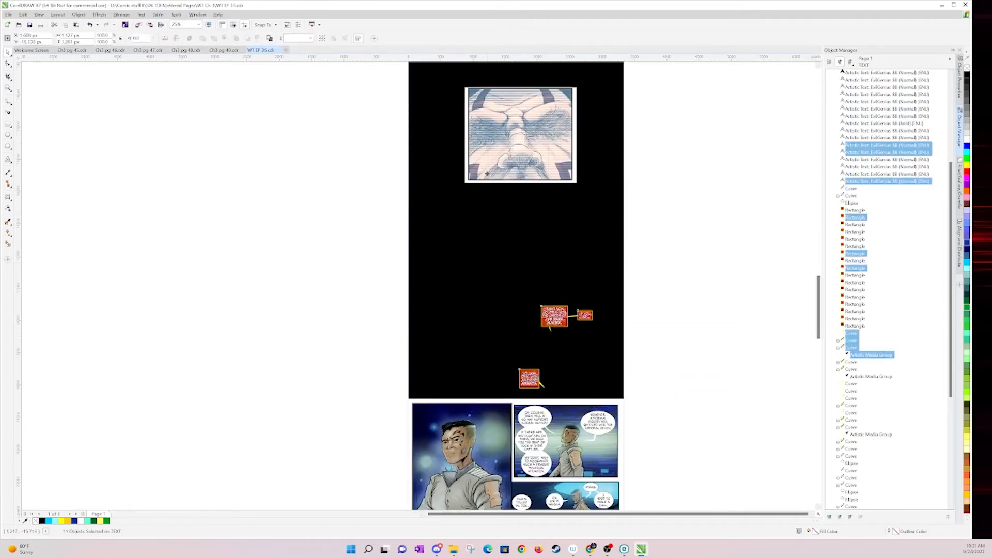
scroll(747, 276, up, 3)
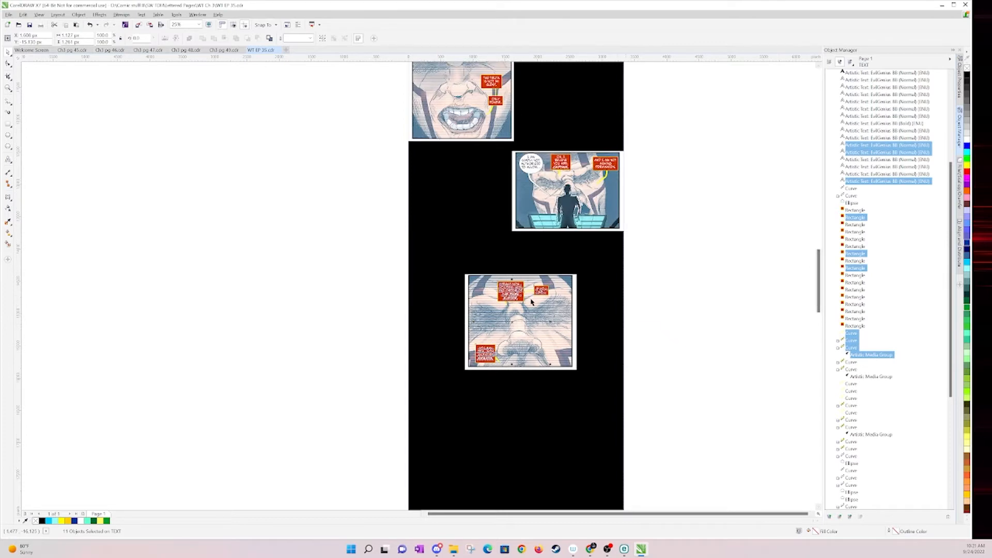
click(704, 302)
Enlarge the close-up face panel together with its captions and move it down near the end of the black area
mouse_move(825, 286)
mouse_down()
mouse_move(825, 247)
mouse_move(825, 315)
mouse_move(825, 301)
mouse_up()
drag(714, 362, 403, 143)
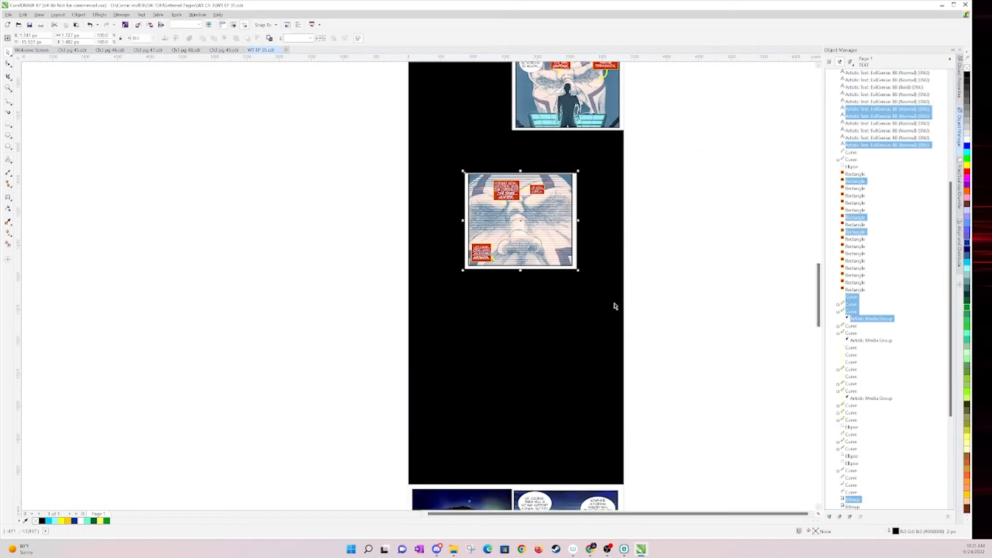
drag(579, 272, 542, 289)
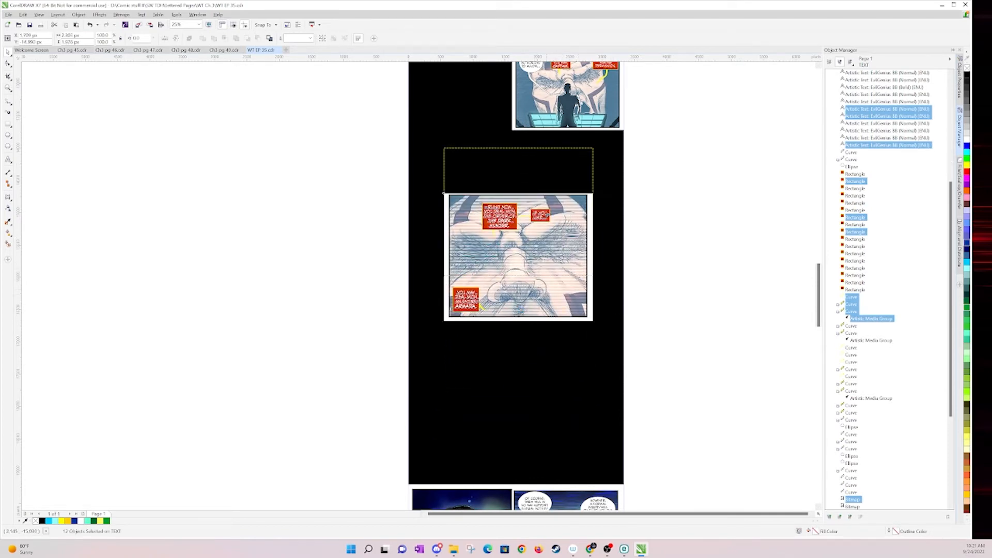
drag(585, 313, 606, 295)
click(703, 320)
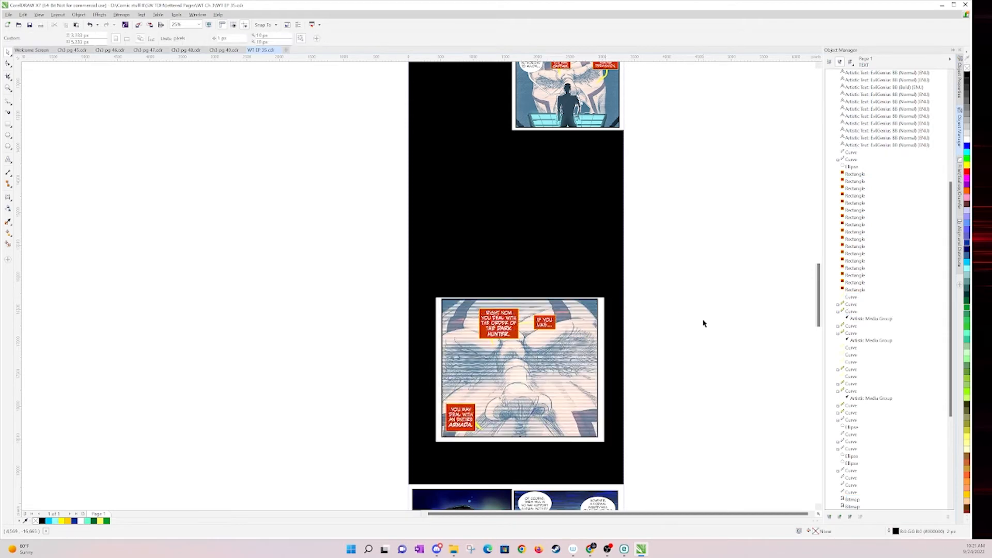
Move the lettered console panel down the strip and select the tall shouting-face panel with its lettering
mouse_move(818, 310)
mouse_down()
mouse_move(814, 261)
mouse_move(815, 276)
mouse_up()
drag(753, 255, 448, 415)
drag(818, 261, 818, 283)
drag(580, 229, 571, 314)
drag(818, 290, 818, 255)
drag(408, 200, 562, 455)
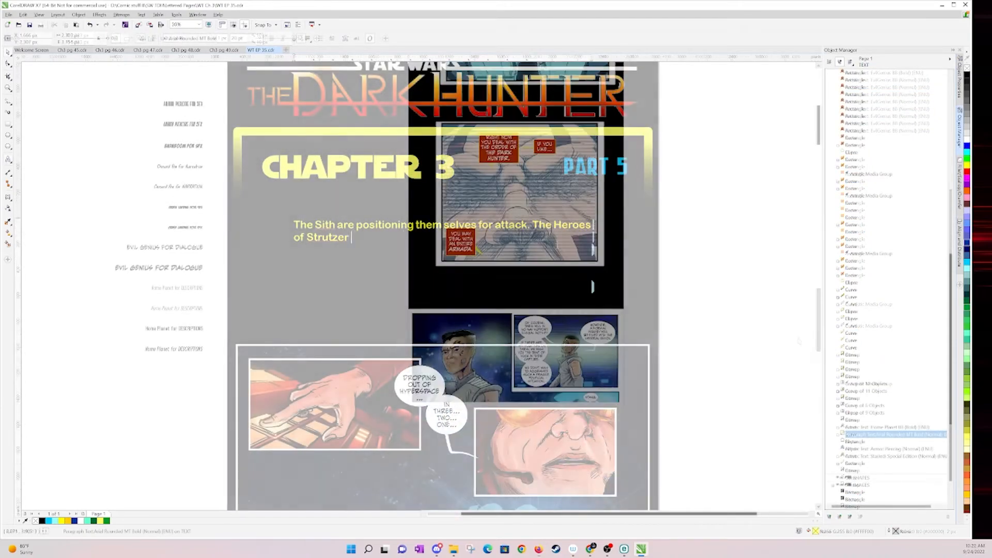
Continue the Chapter 3 intro text after "Strutzer" with "Base know danger is headed their way but how? To what magnitude?"
key(BackSpace)
key(BackSpace)
key(BackSpace)
key(BackSpace)
text(know danger is headed their way but how? To what magnitude?)
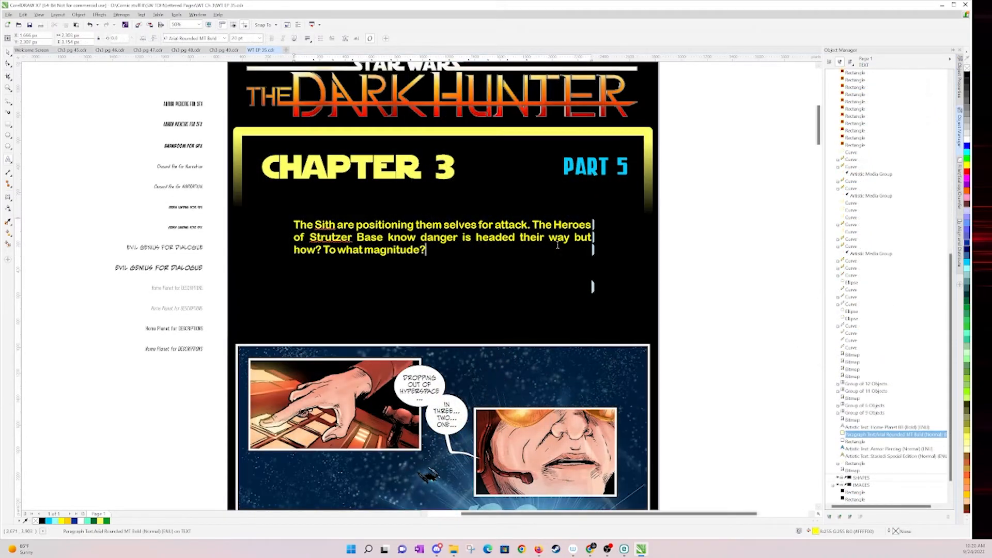
Add a second intro paragraph reading "Inbound enemy fighters circling around a republic target is an all-to-familiar situation. Will the"
text(Inbound Sith fighters circleing around a repub)
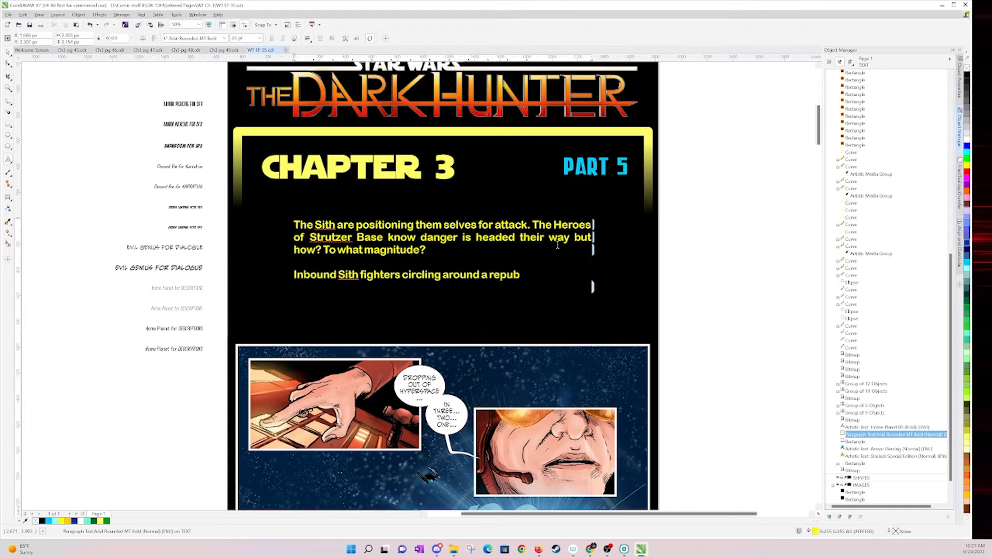
text(lic target is an all-to-familiar situation. Will the)
double_click(348, 275)
text(enemy)
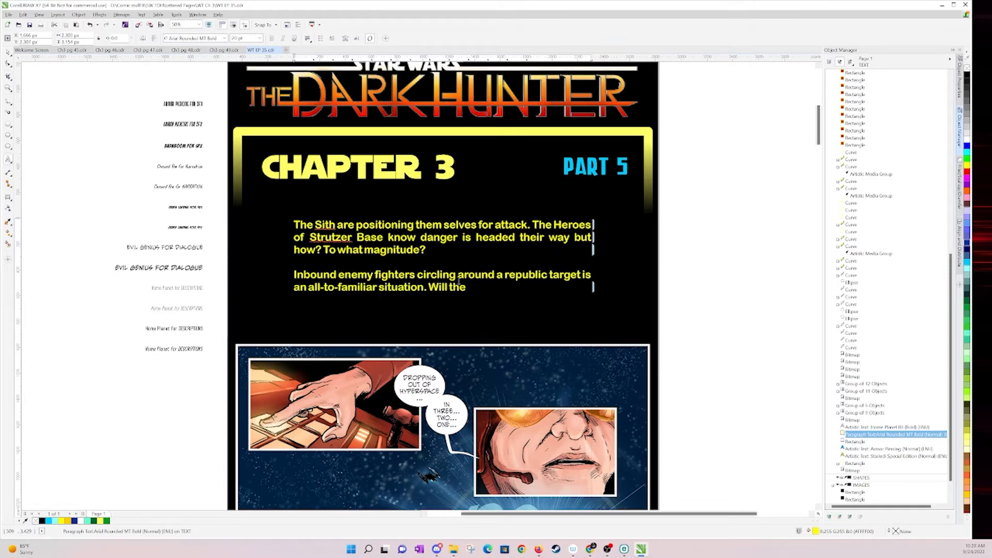
Move the "Inbound enemy fighters" sentence after "attack.", remove the leftover "Will the", and start the following sentence with "The heroes"
drag(294, 275, 451, 287)
drag(393, 280, 533, 225)
key(Delete)
key(Delete)
key(Delete)
key(Delete)
key(Delete)
text(h)
key(BackSpace)
key(BackSpace)
key(BackSpace)
key(BackSpace)
key(BackSpace)
key(BackSpace)
key(BackSpace)
key(BackSpace)
text(The)
Reword the intro's closing questions after "how?" to "When? And to what magnitude?"
click(485, 262)
key(BackSpace)
text(When? And t)
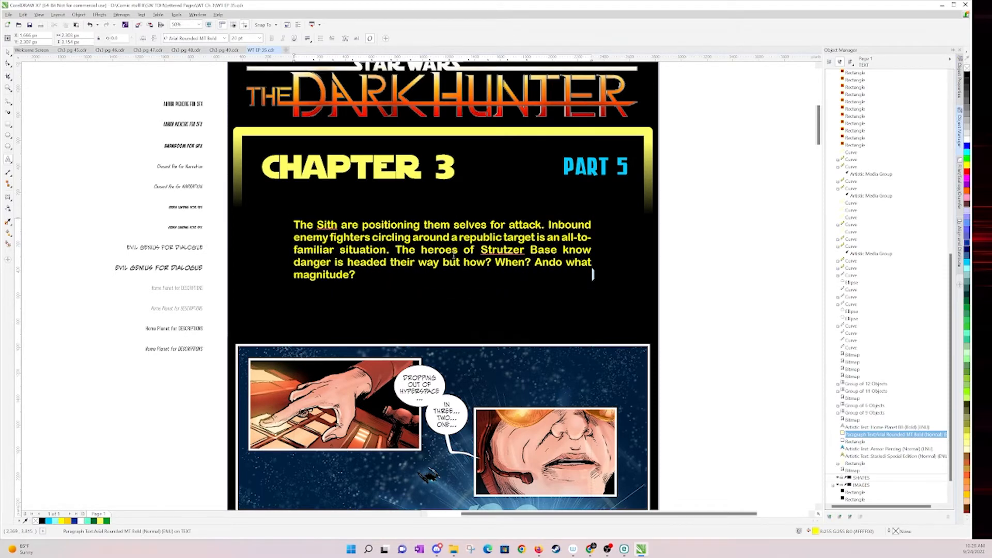
click(357, 274)
key(Escape)
Insert the opening line "A battle is coming!" above the intro paragraph with a blank line between them, and save the document
drag(448, 268, 507, 213)
click(353, 170)
text(A battle is coming!)
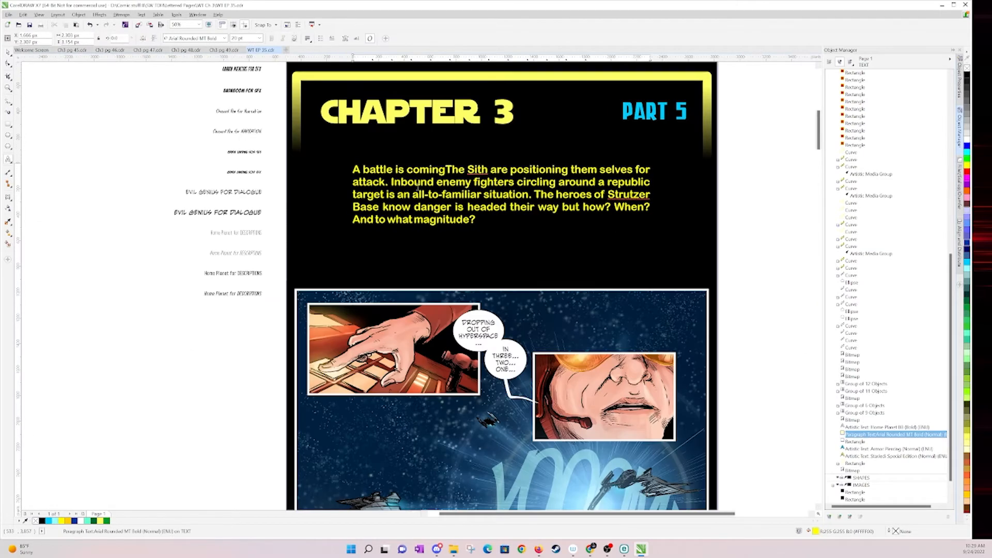
key(Return)
key(Return)
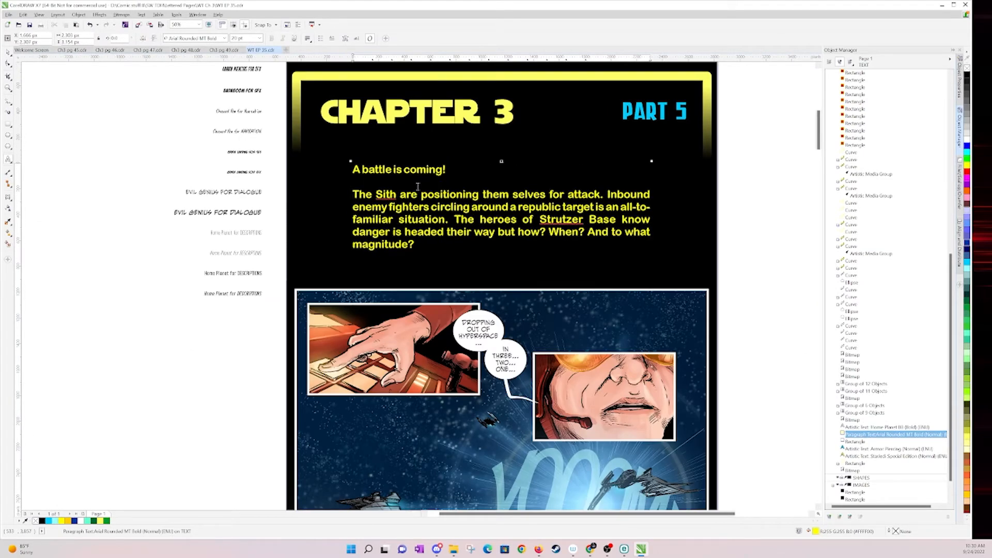
key(Escape)
key(ctrl+s)
Put the sentence about the heroes in its own paragraph and move the "The Sith are positioning" sentence after the fighters sentence
drag(513, 347, 568, 345)
click(512, 218)
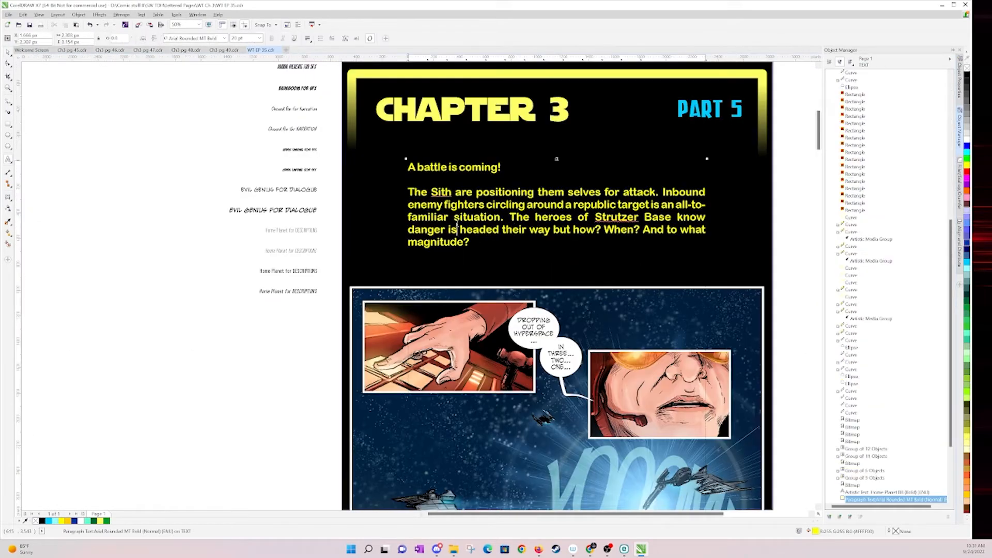
key(Return)
key(Return)
drag(408, 192, 661, 191)
drag(532, 192, 516, 218)
Shorten "Inbound enemy" to "Enemy" at the paragraph's start and end the Sith attack sentence with an exclamation mark
key(Delete)
key(Delete)
key(Delete)
key(Delete)
key(Delete)
key(Delete)
key(Delete)
key(Delete)
key(Delete)
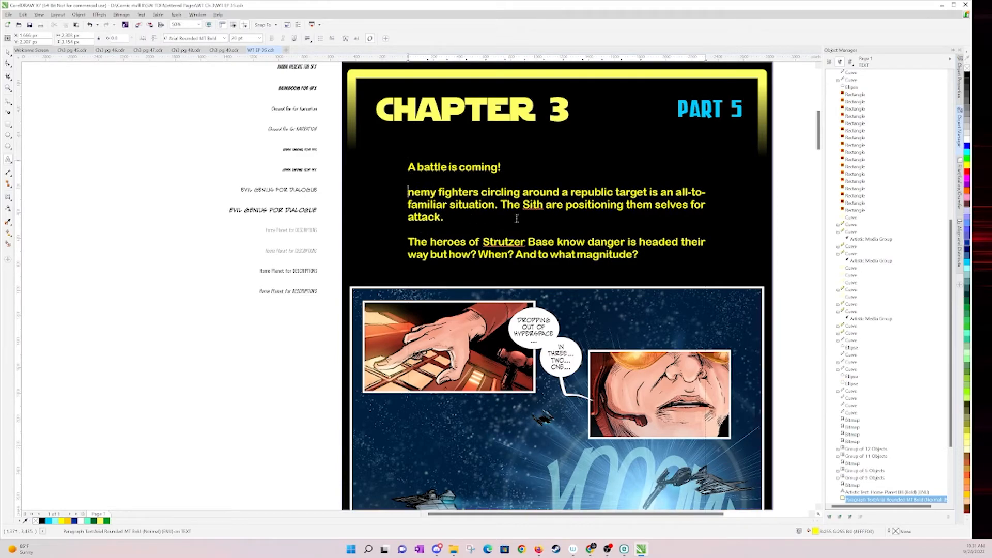
text(E)
click(517, 219)
key(BackSpace)
text(!)
mouse_move(819, 130)
mouse_down()
mouse_move(815, 468)
mouse_move(798, 224)
mouse_move(819, 130)
mouse_up()
key(Escape)
scroll(703, 348, down, 1)
drag(817, 171, 818, 433)
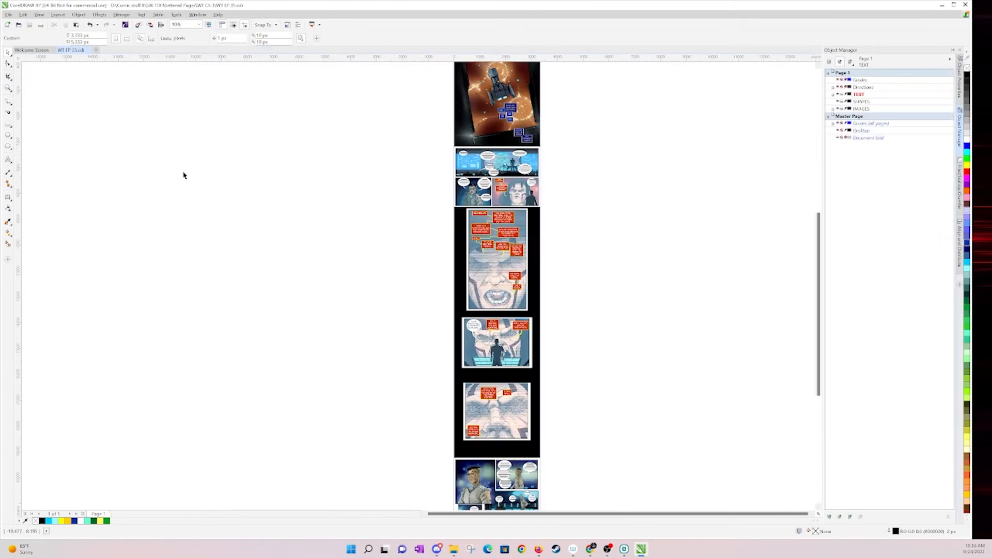
Start a JPEG export of the strip and browse to the Lettered Pages folder on the data drive
key(ctrl+e)
click(106, 20)
double_click(103, 111)
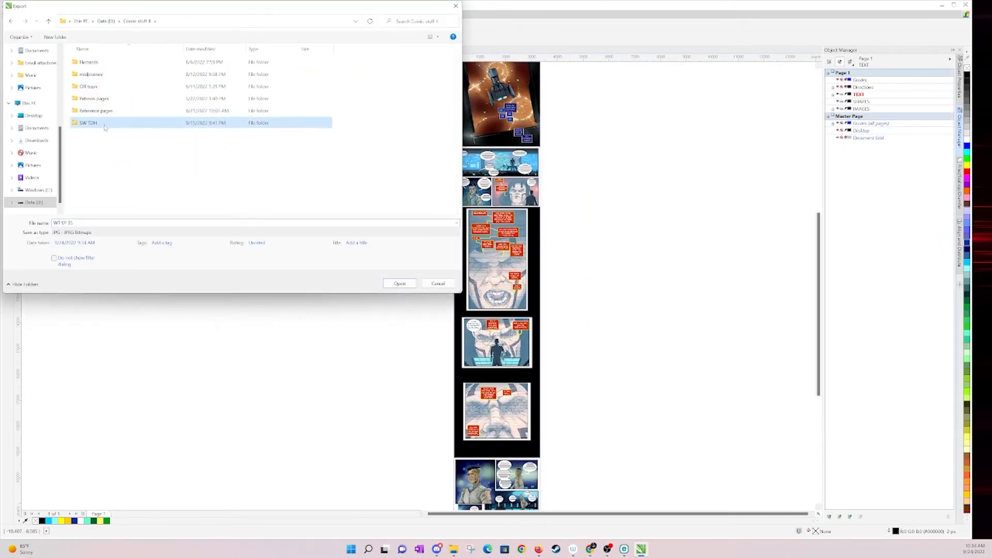
double_click(98, 122)
double_click(90, 115)
scroll(348, 174, down, 5)
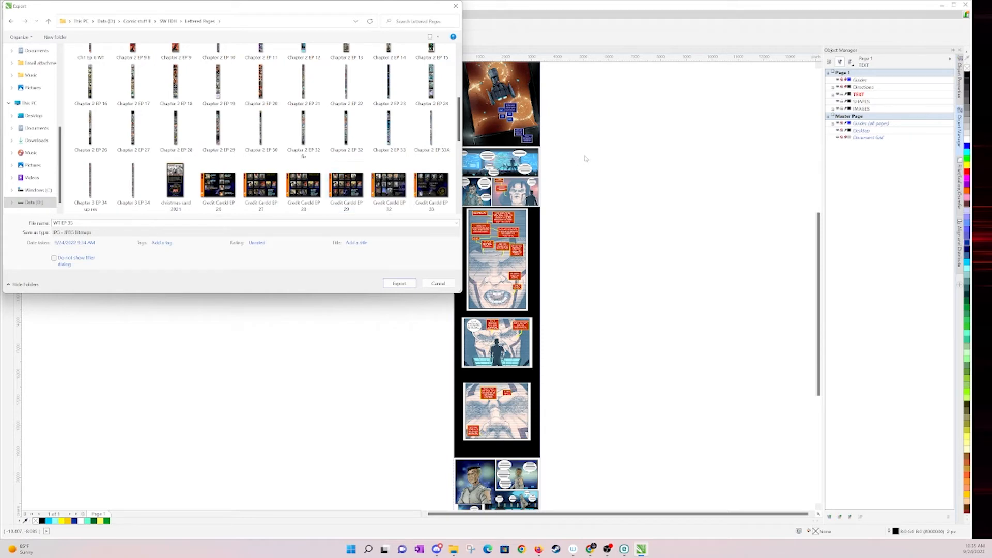
mouse_move(459, 122)
mouse_down()
mouse_move(459, 168)
mouse_move(458, 134)
mouse_up()
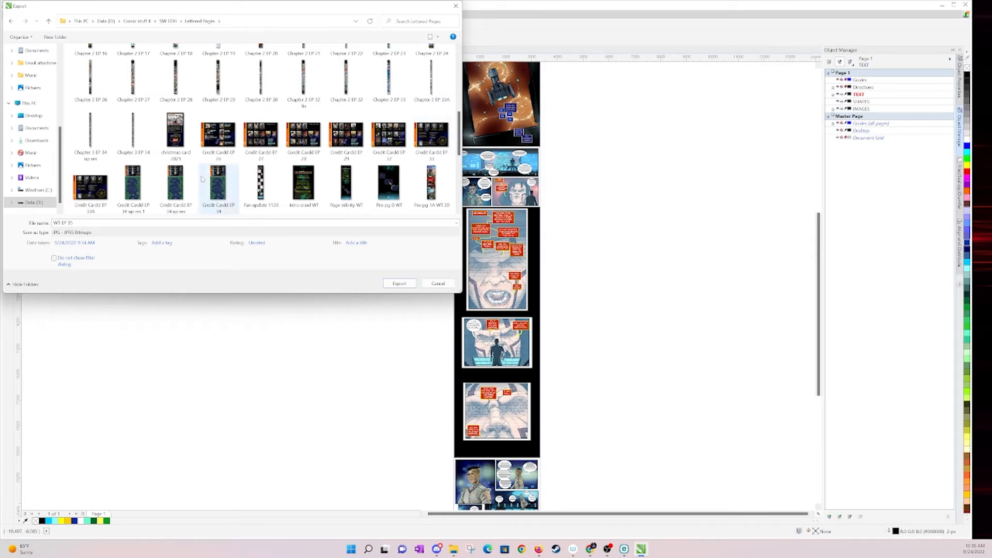
Name the export "Chapter 3 EP 35", based on the existing EP 34 file name, and proceed to the JPEG settings
click(143, 152)
click(101, 224)
key(BackSpace)
text(5)
key(Return)
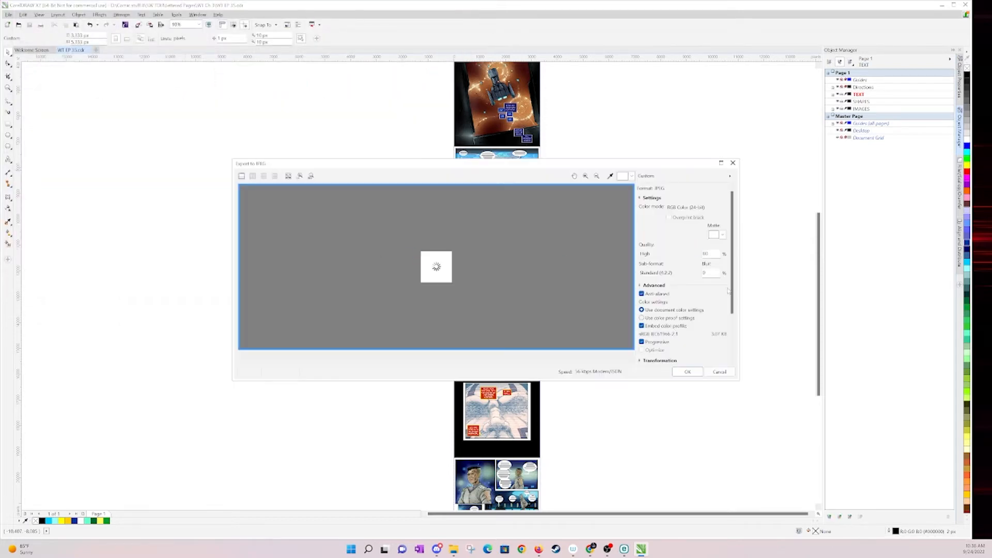
Set the JPEG export to 72 resolution with the aspect ratio maintained and a width of 800 px
scroll(683, 269, down, 3)
click(713, 341)
click(704, 349)
click(642, 351)
drag(682, 319, 658, 321)
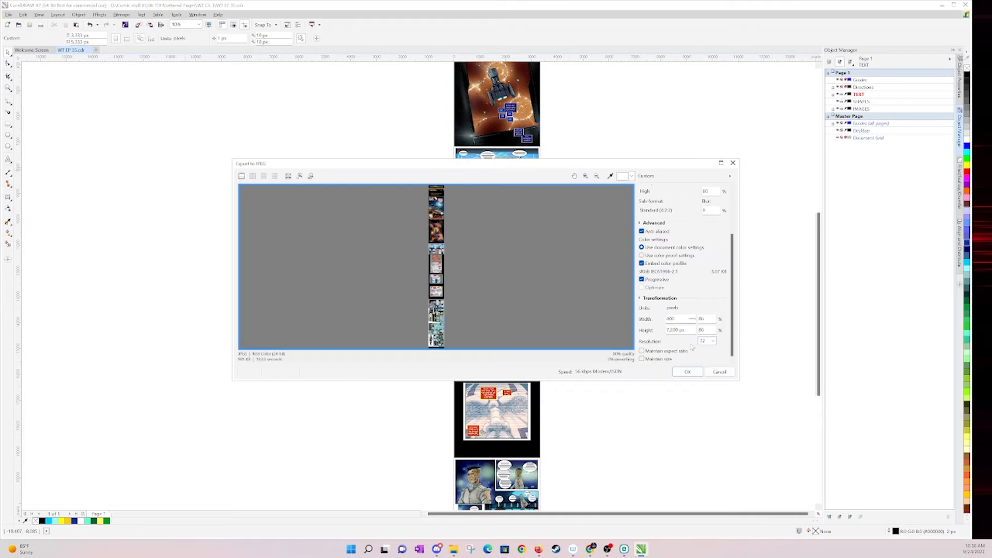
text(800)
key(Tab)
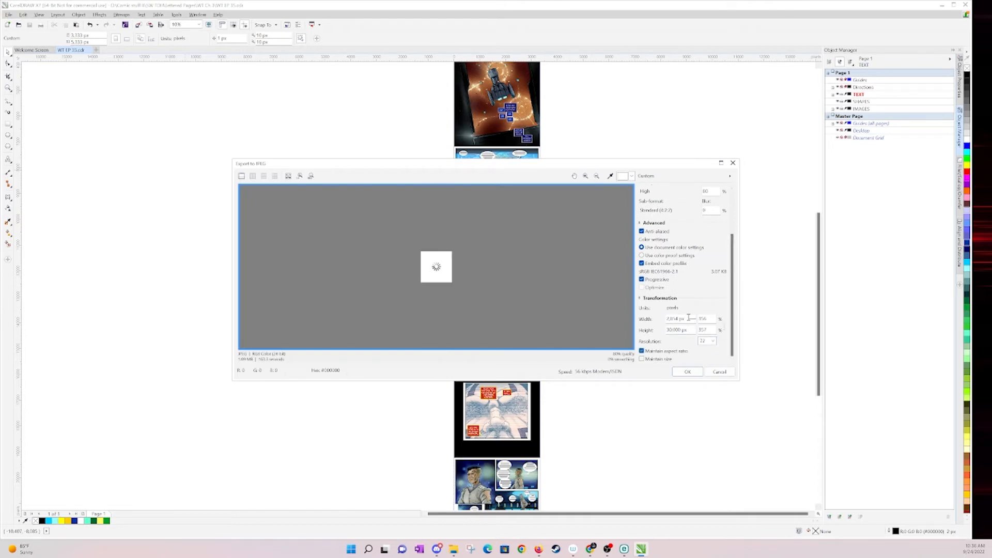
click(668, 330)
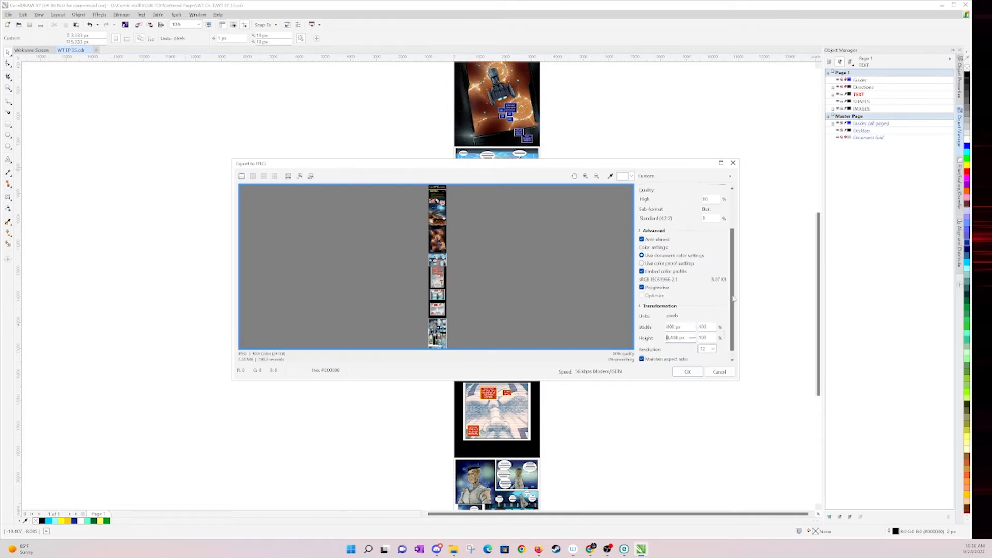
Check the lettering in the export preview, set the resolution to 200, and export the JPEG
scroll(432, 312, up, 1)
drag(445, 241, 459, 345)
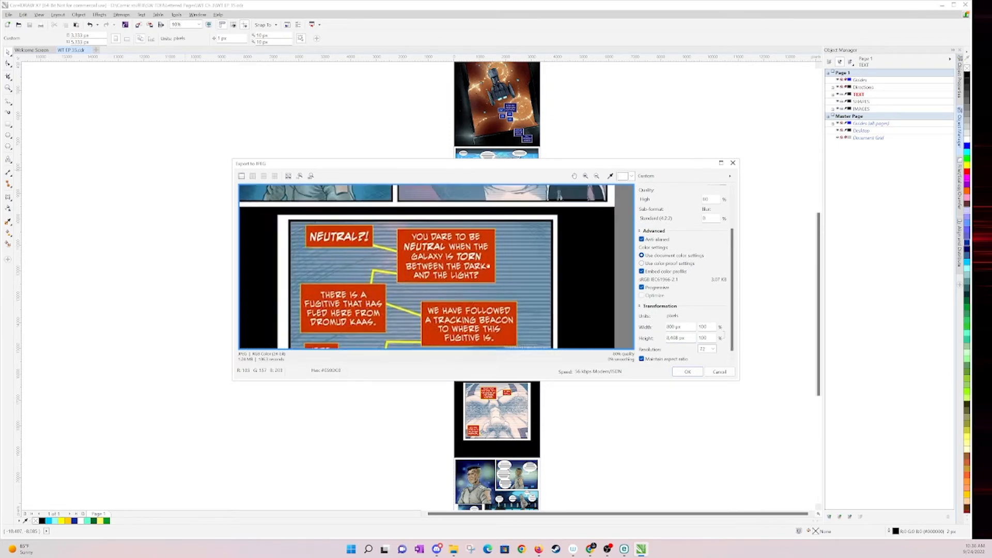
drag(450, 212, 459, 345)
click(713, 349)
click(705, 390)
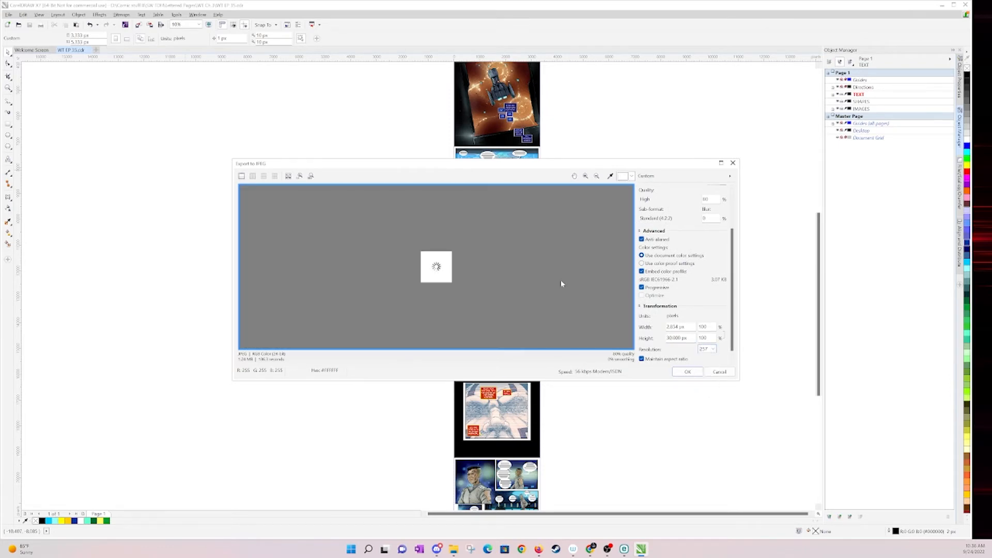
click(712, 349)
click(706, 378)
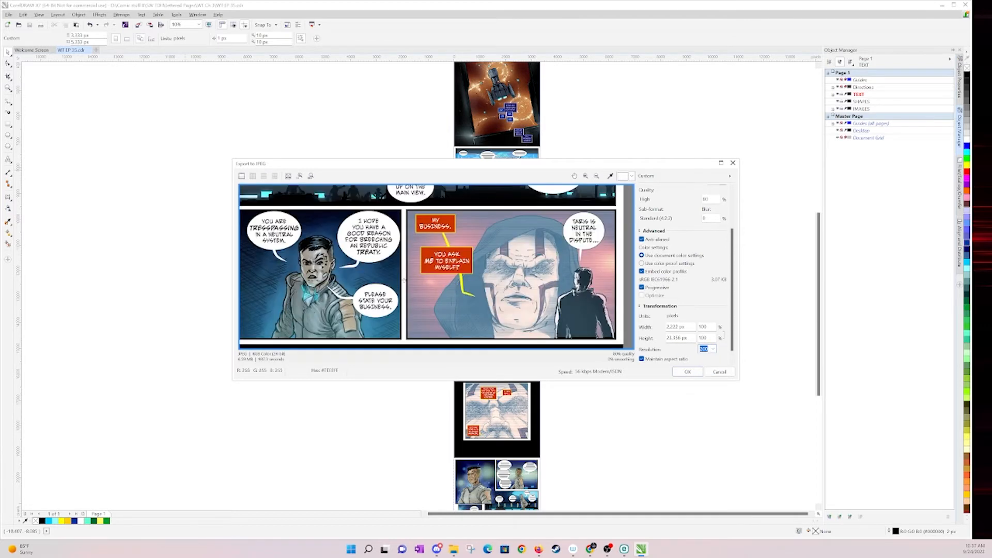
drag(404, 280, 496, 224)
scroll(504, 289, up, 1)
click(688, 372)
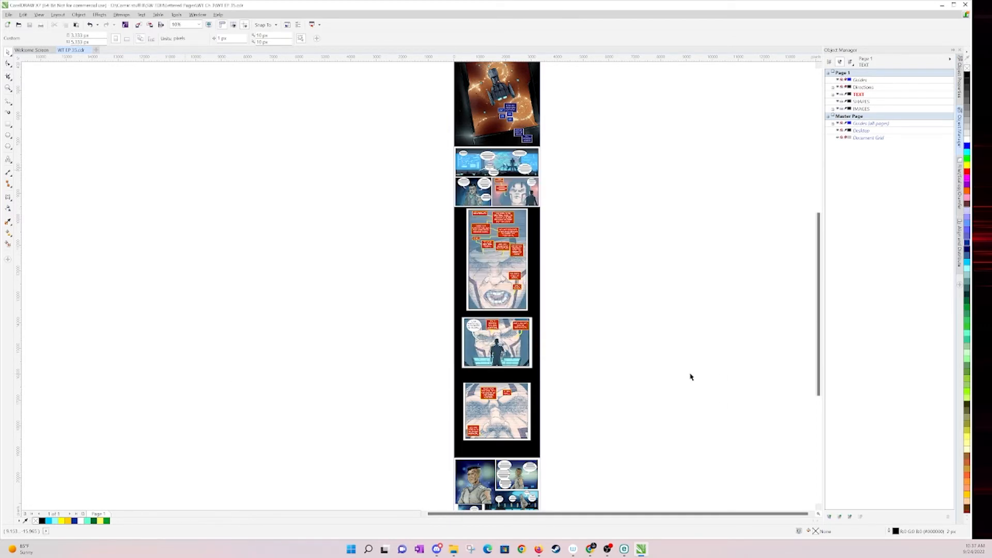
Locate the exported Chapter 3 EP 35 JPEG in the Lettered Pages folder and open it in Photoshop
click(943, 5)
drag(610, 123, 742, 56)
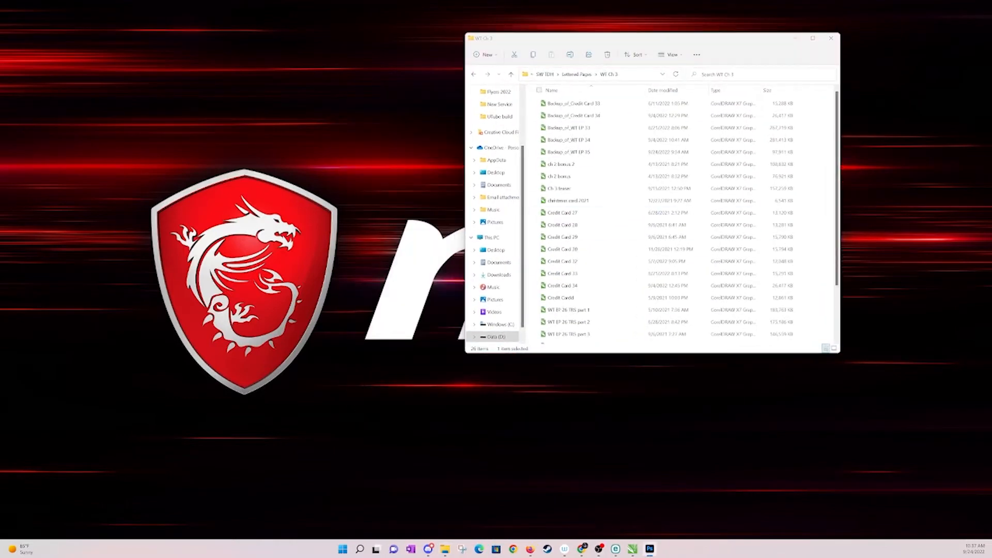
click(564, 74)
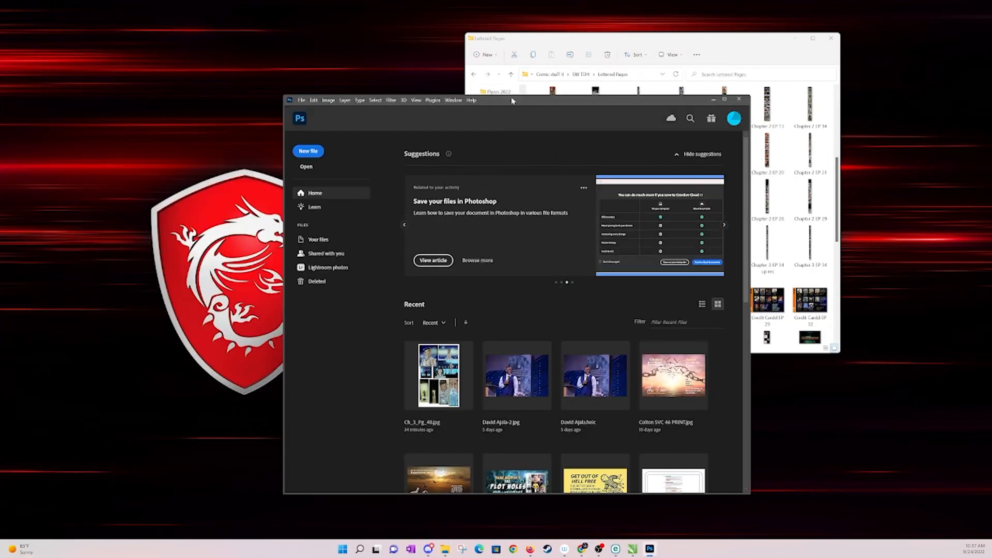
double_click(512, 101)
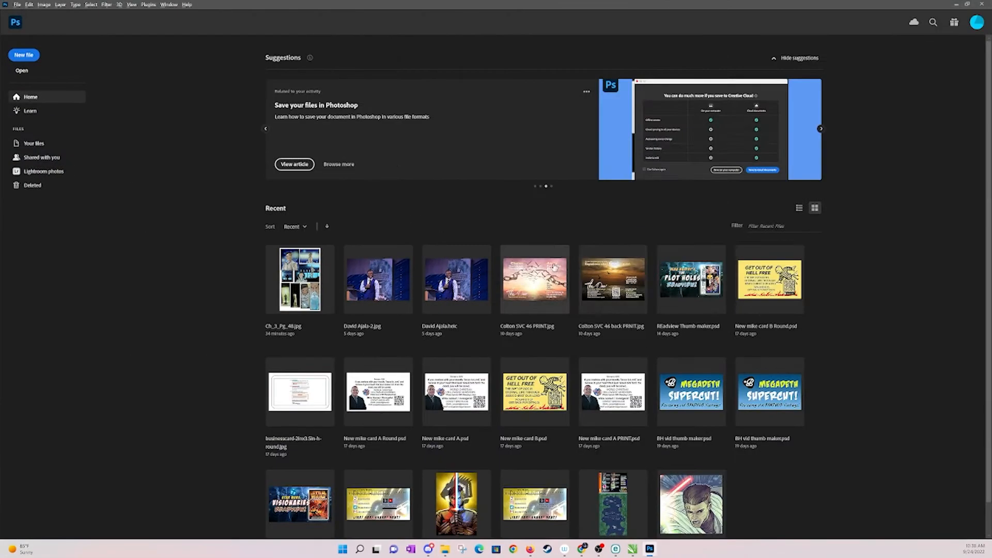
click(552, 299)
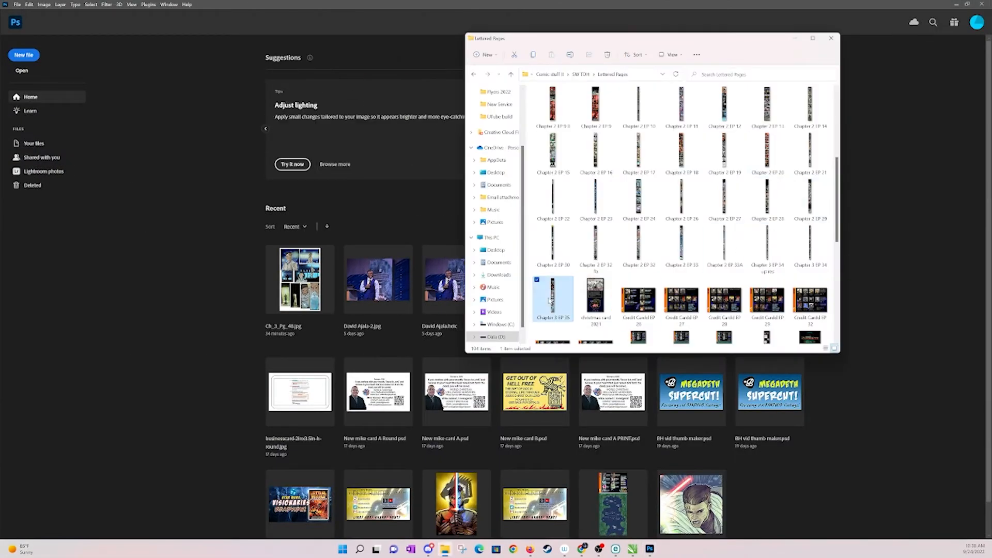
click(596, 248)
drag(552, 299, 448, 217)
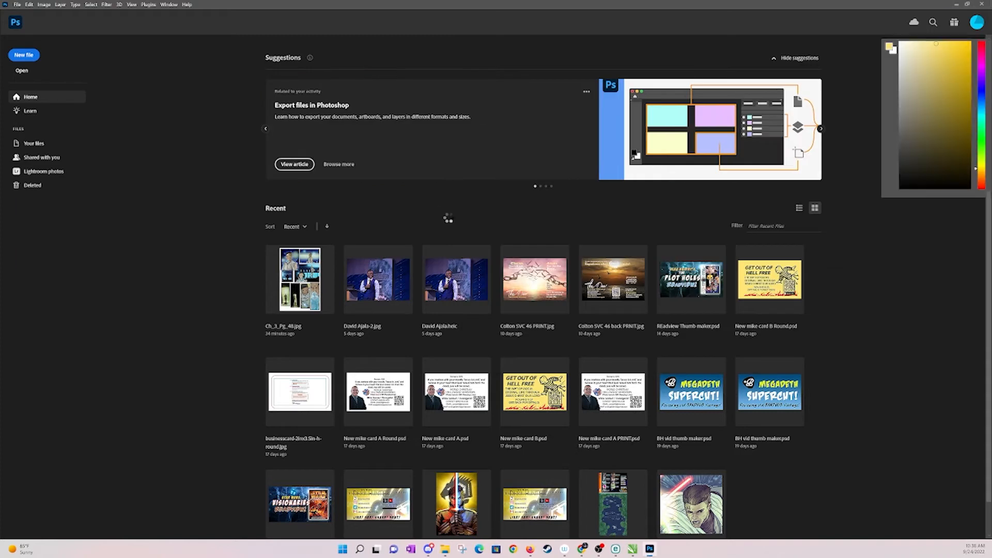
Resize the strip image to 800 px wide at a resolution of 72 pixels/inch
click(44, 4)
click(57, 54)
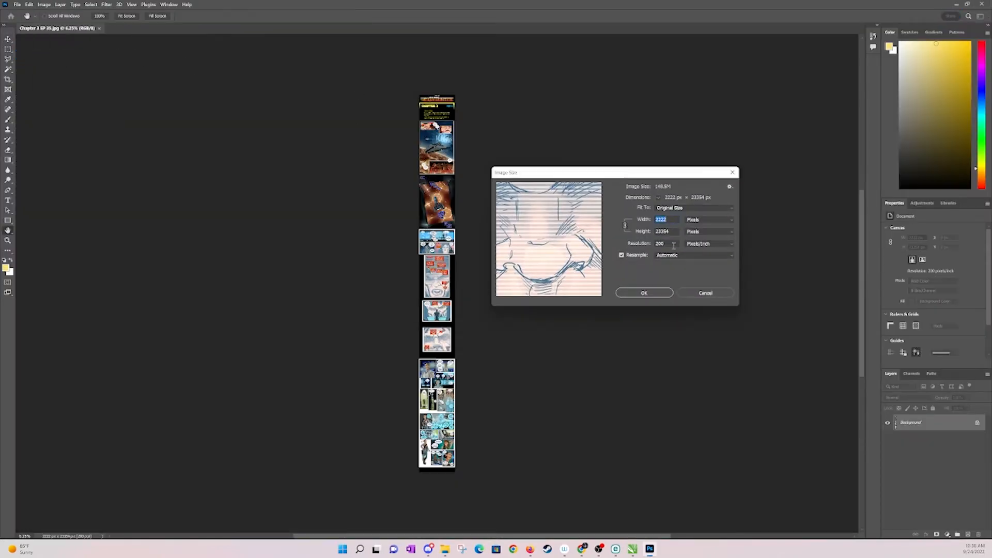
text(72)
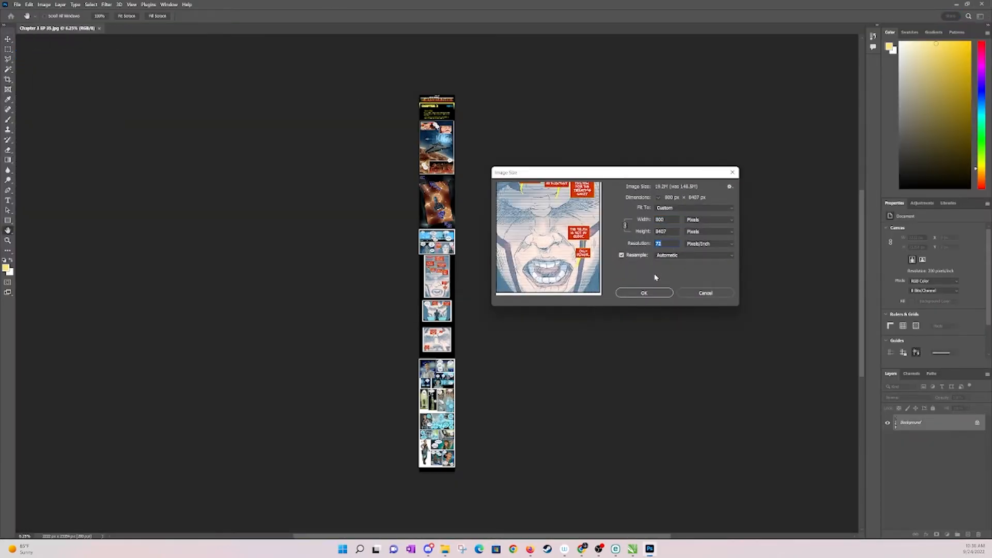
click(645, 293)
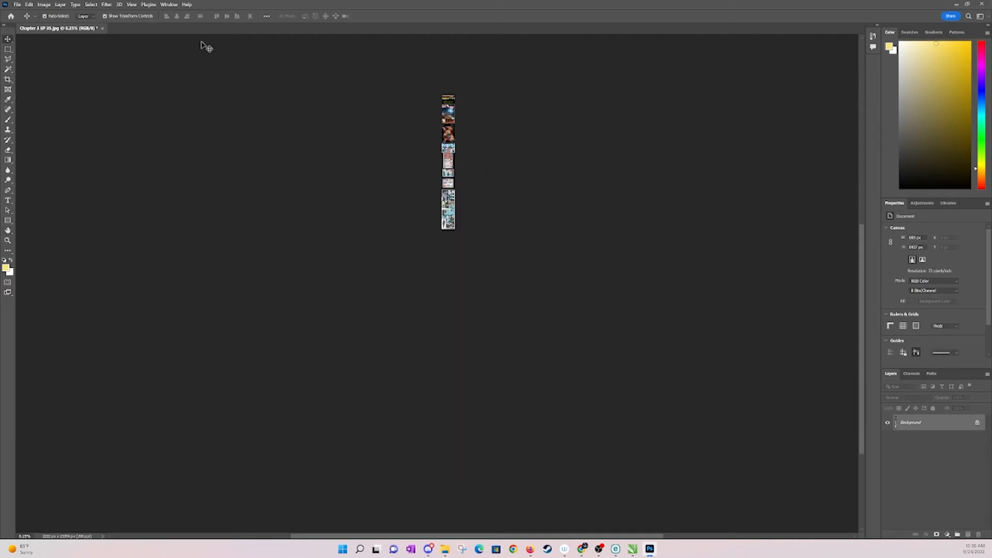
Save the resized strip as a JPEG at maximum quality 12 and close the document
key(h)
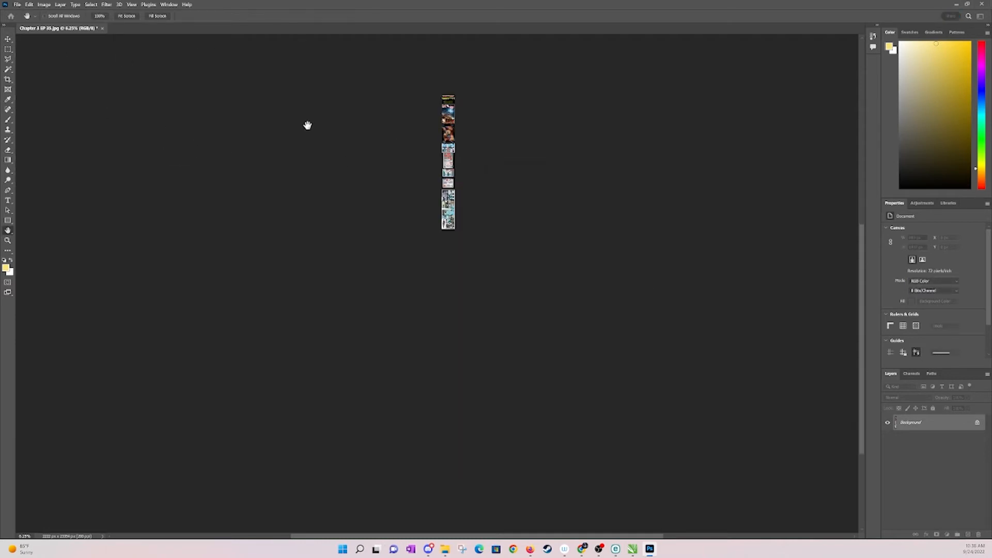
key(ctrl+s)
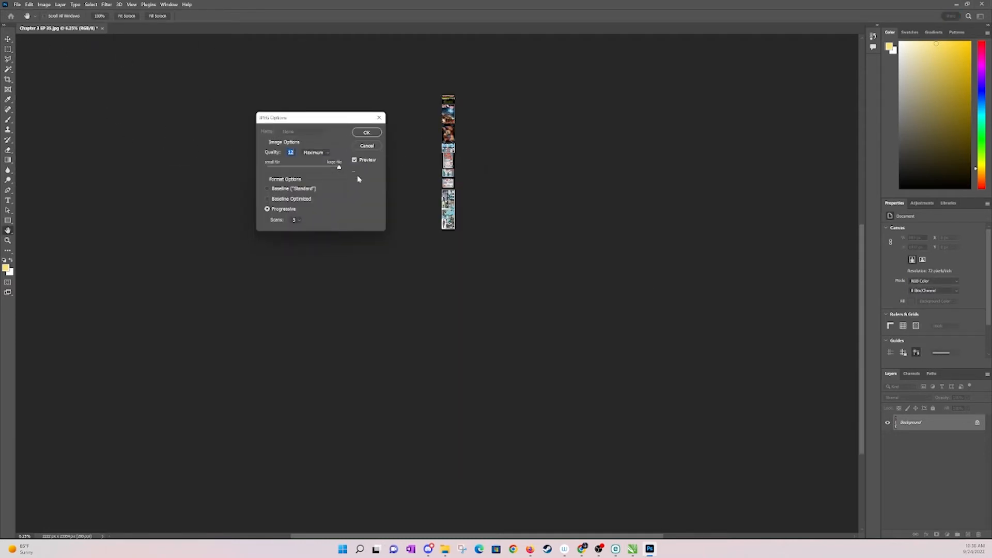
click(366, 132)
click(102, 28)
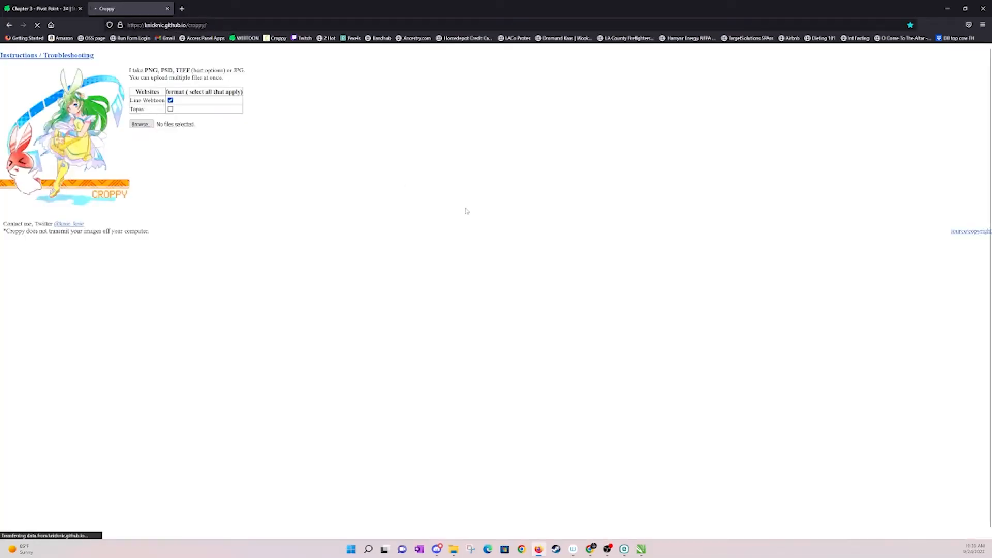
Switch to Croppy in the browser, load Chapter 3 EP 35 for Line Webtoon slicing, and check the cut lines along the strip
click(140, 124)
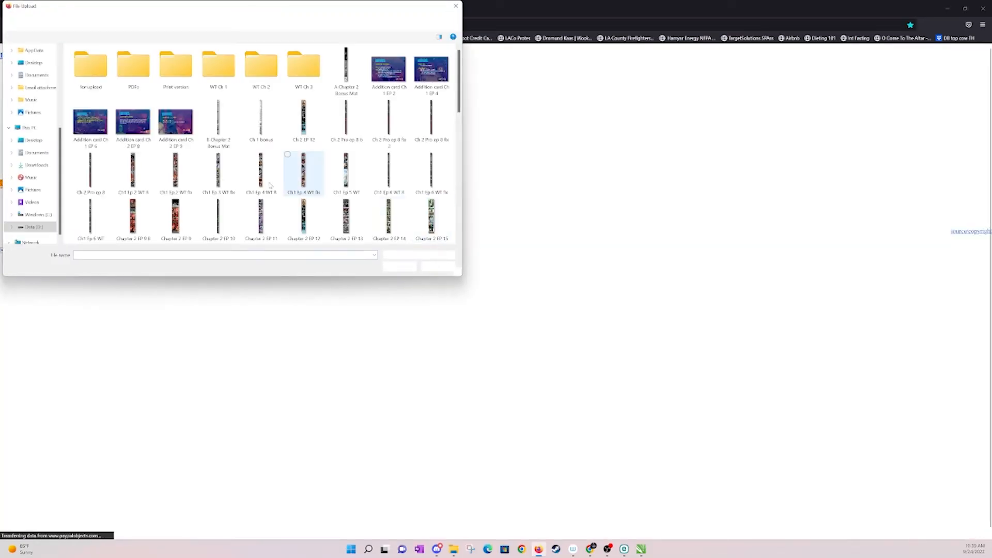
scroll(191, 189, up, 2)
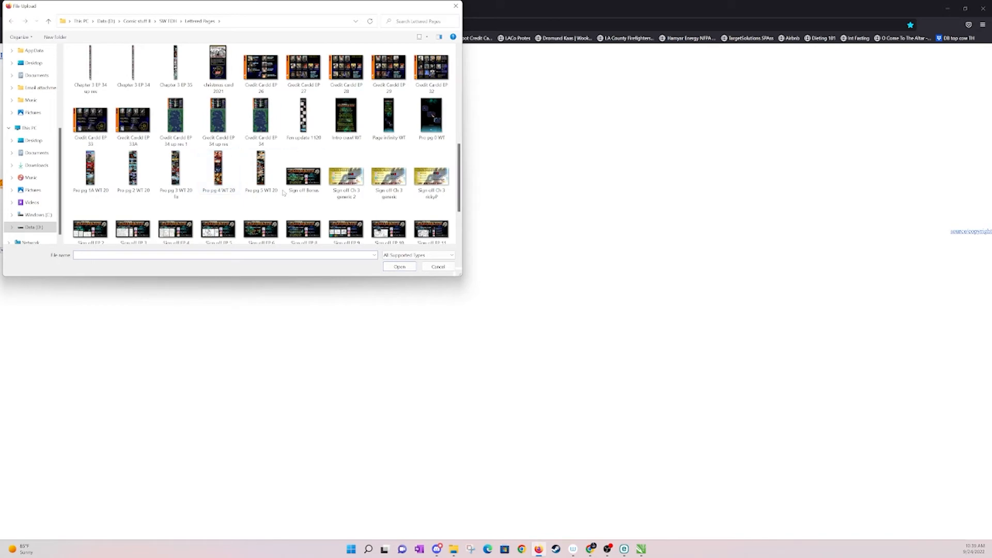
click(181, 82)
click(402, 269)
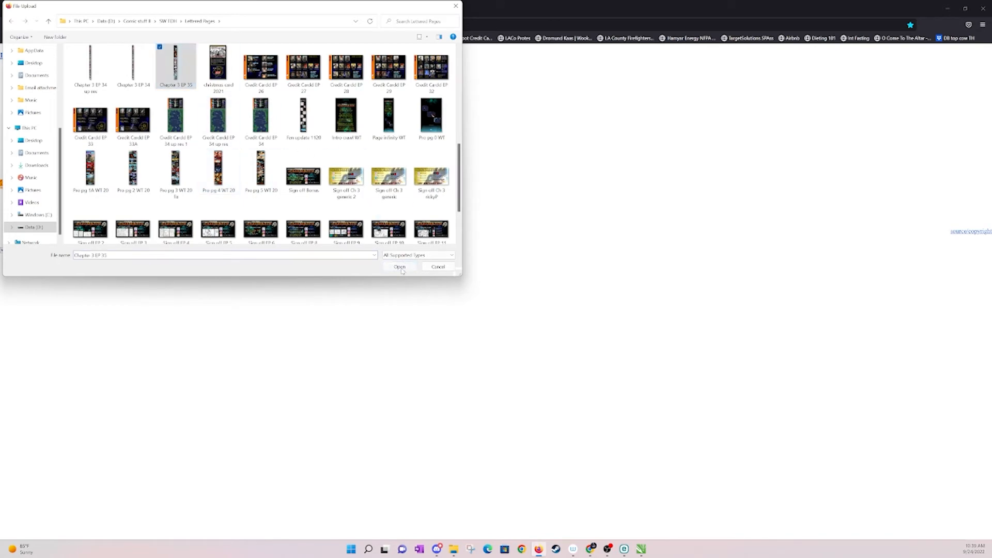
scroll(223, 377, down, 10)
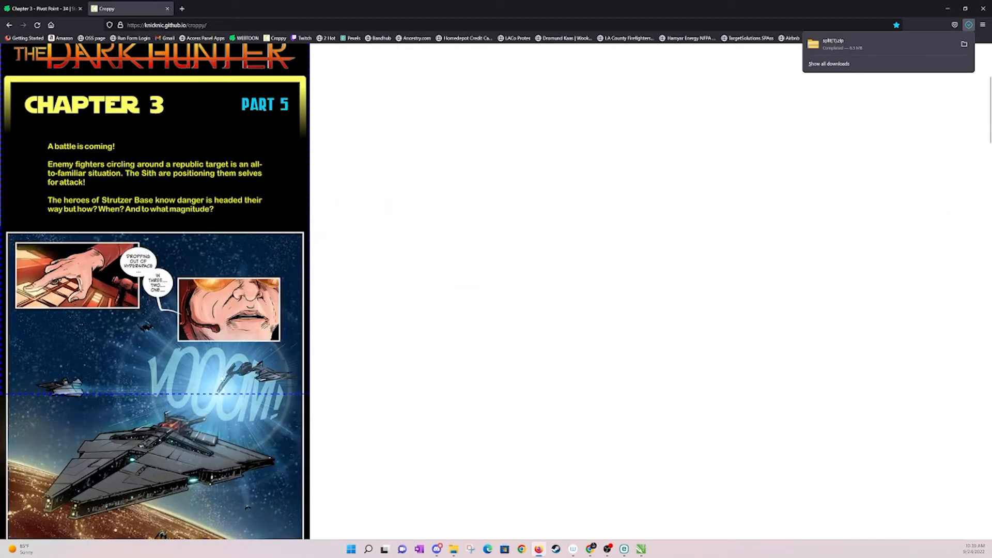
scroll(194, 346, down, 15)
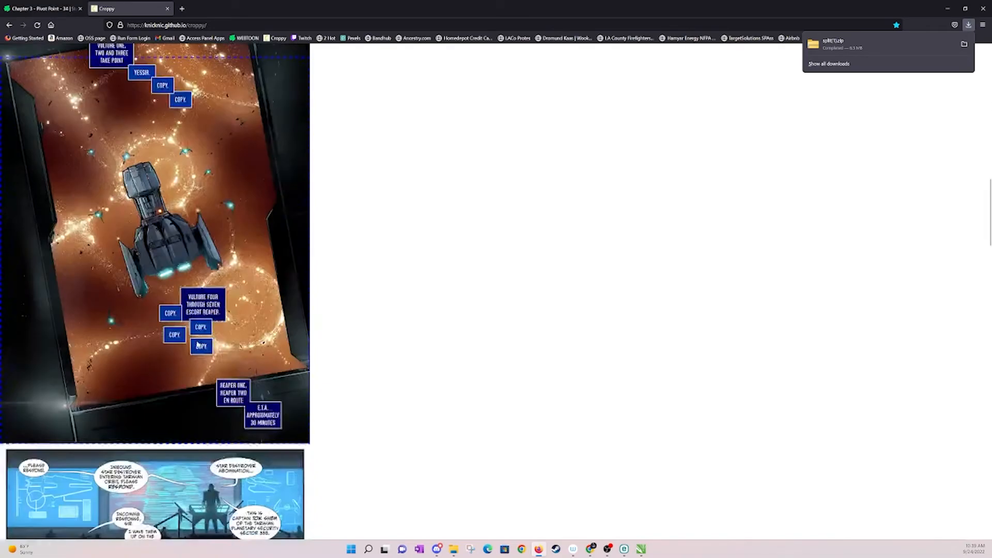
scroll(198, 346, down, 15)
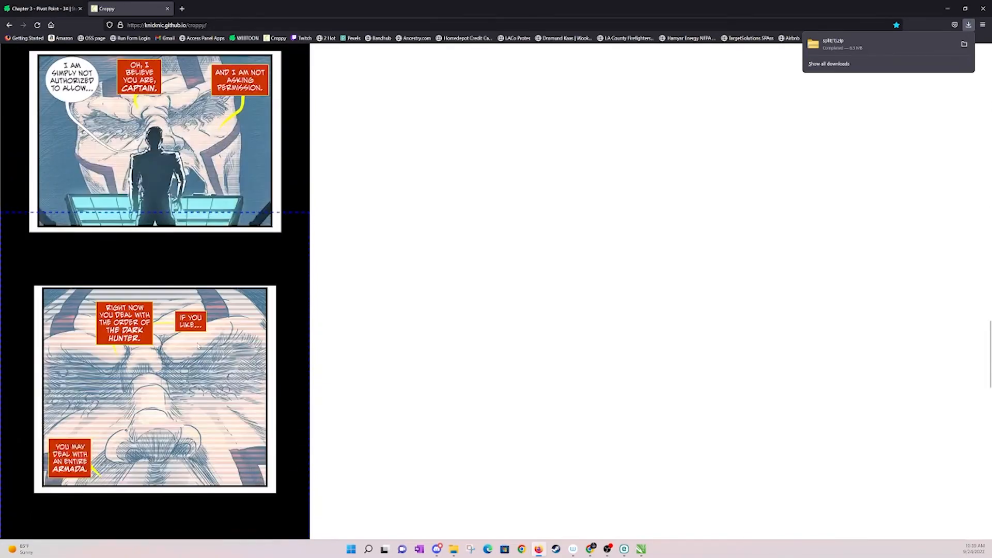
scroll(198, 346, down, 2)
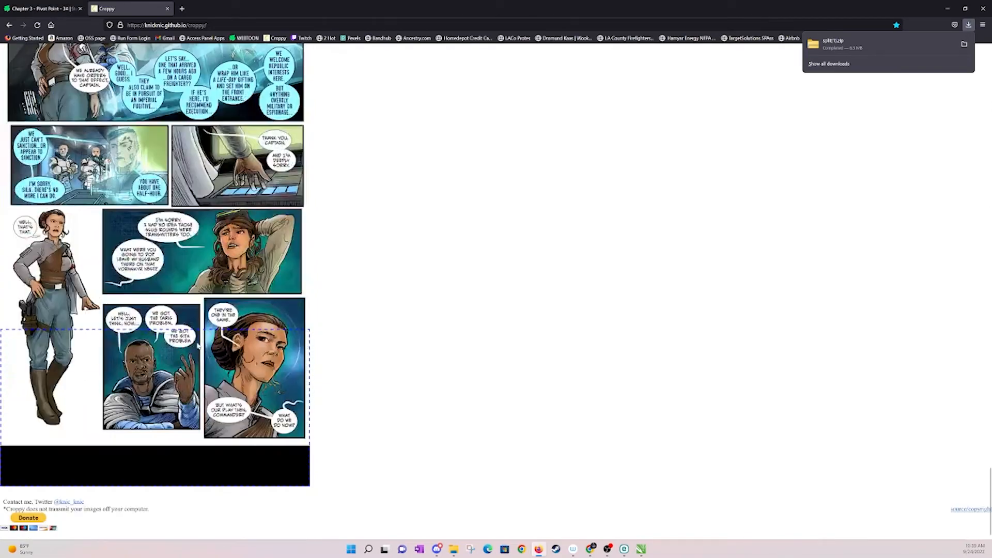
scroll(892, 90, up, 15)
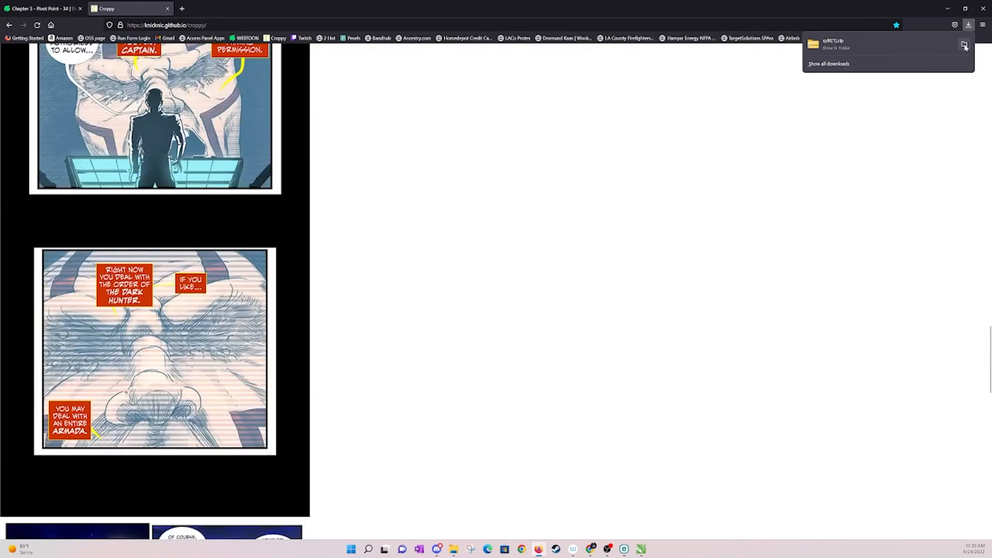
Show the downloaded split(1) archive in Downloads and take it to the for upload folder inside Lettered Pages on the data drive
click(965, 46)
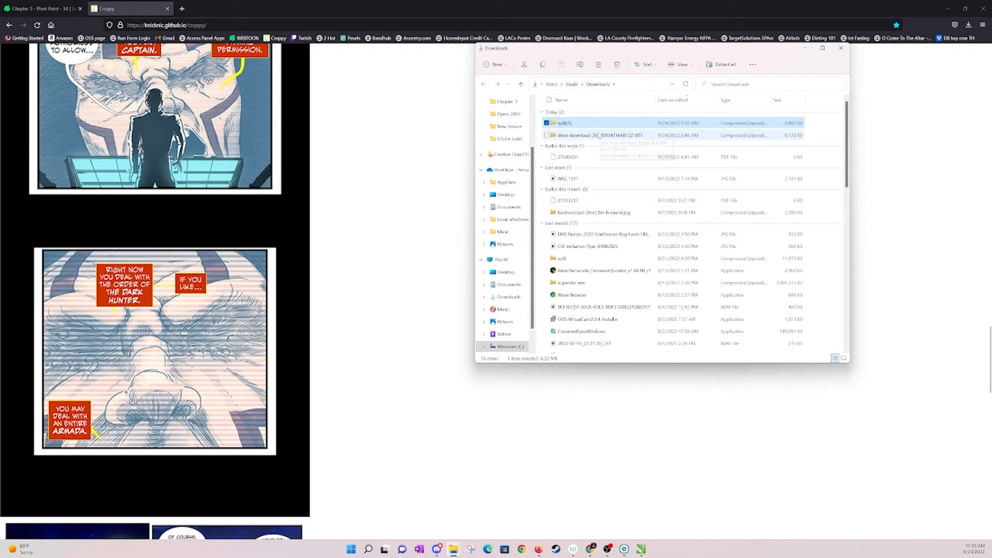
scroll(507, 344, down, 1)
click(506, 322)
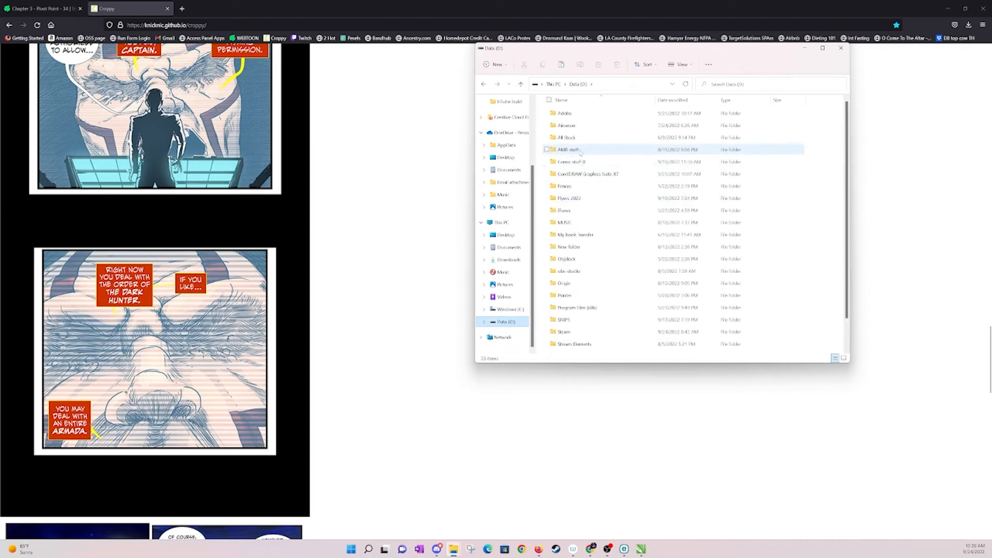
double_click(571, 162)
double_click(574, 174)
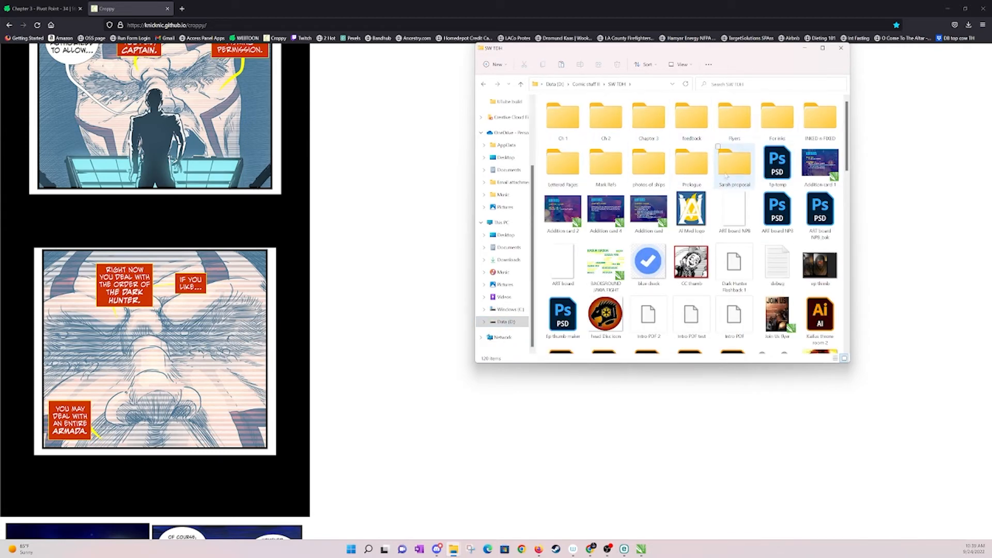
double_click(563, 163)
double_click(563, 118)
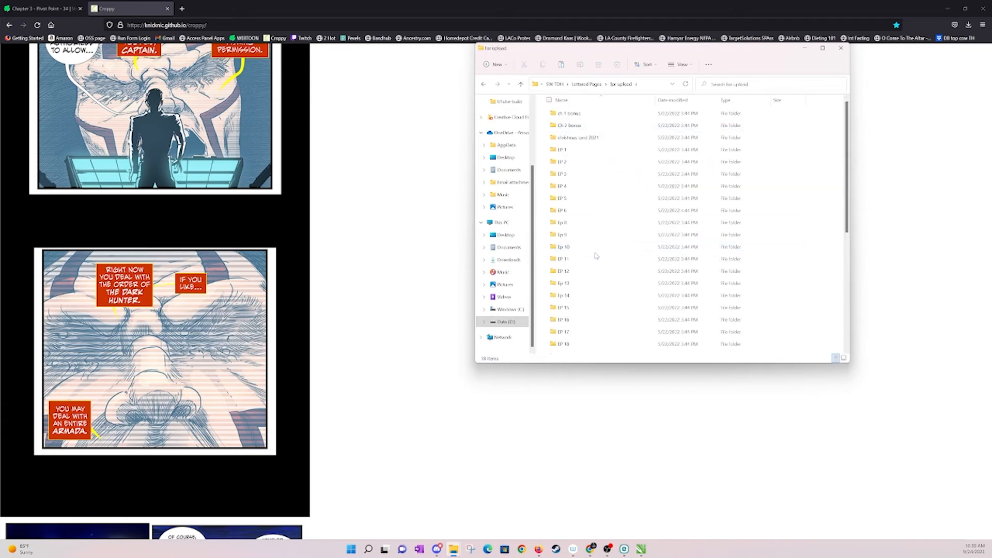
Create a folder named EP 35 in the for upload folder and open it
scroll(595, 258, down, 5)
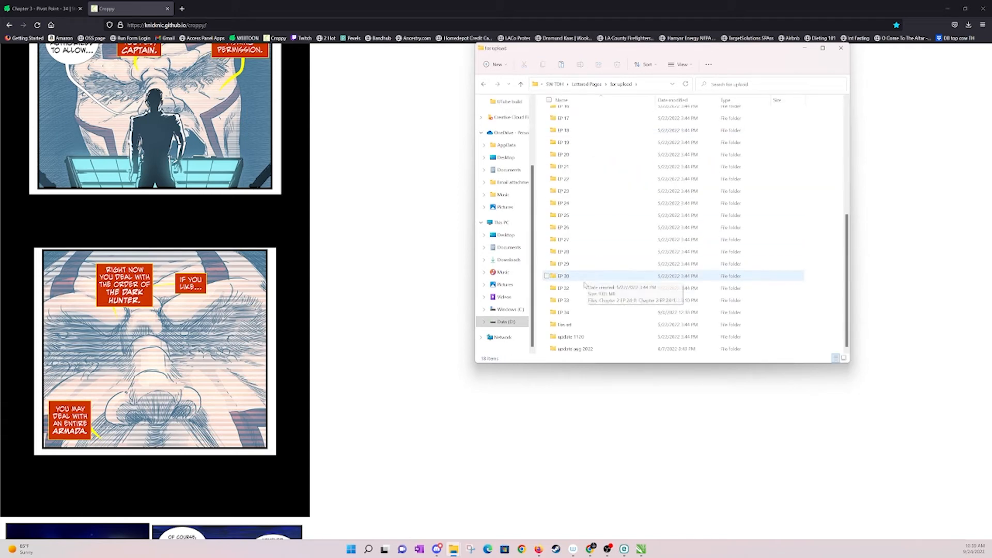
click(497, 64)
click(517, 100)
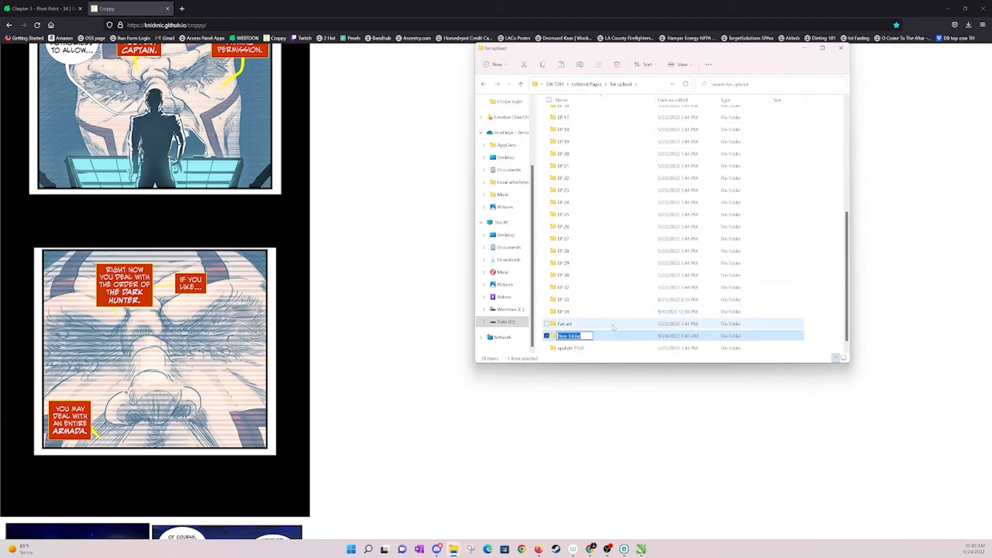
text(EP 35)
key(Return)
double_click(573, 325)
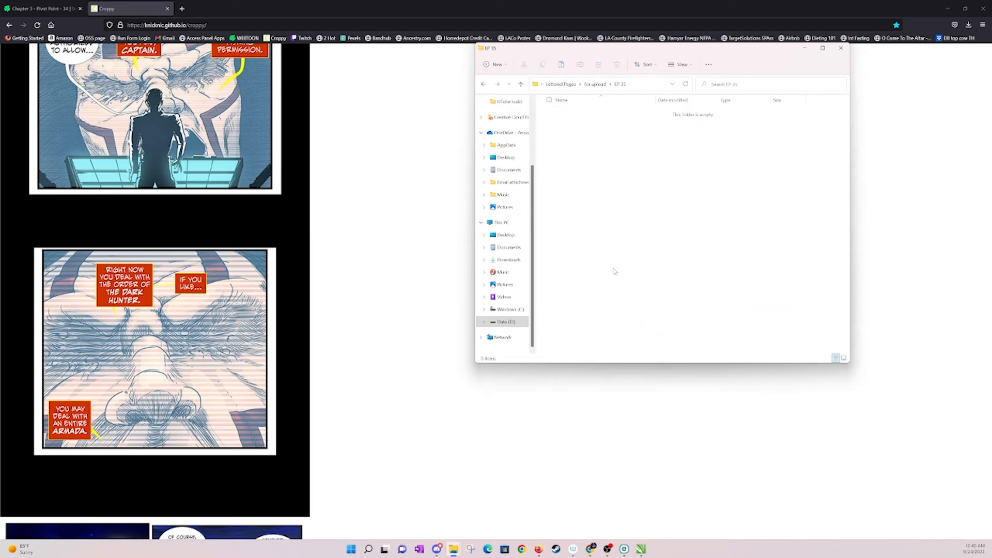
Paste the split(1) archive into the EP 35 folder and extract its contents there
key(ctrl+v)
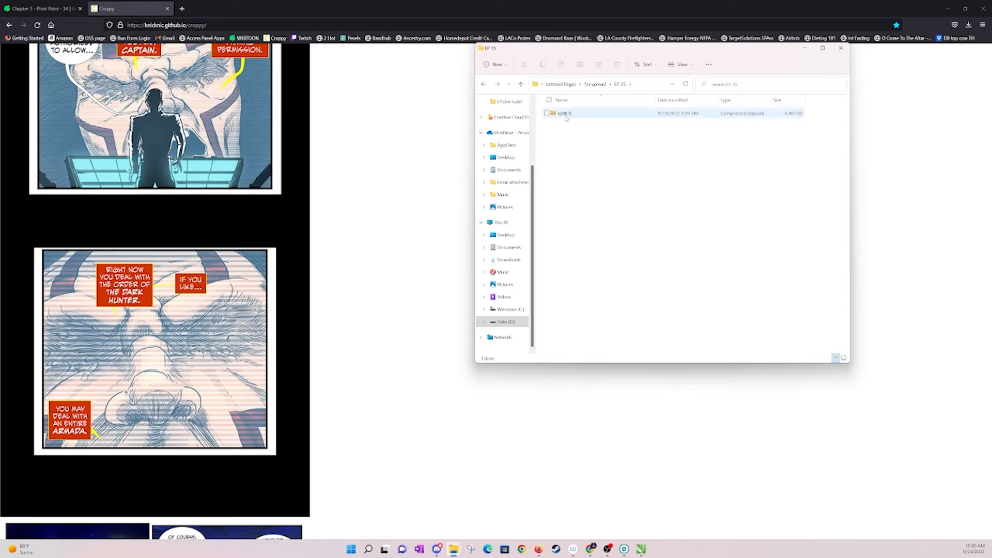
right_click(571, 114)
click(596, 178)
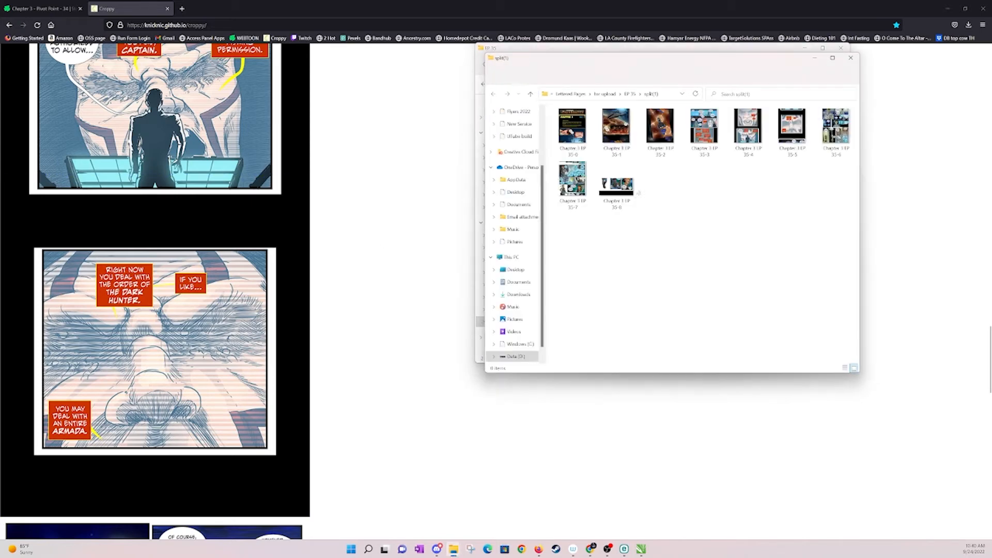
Move all slices from the extracted split(1) folder directly into EP 35, and delete the leftover split(1) folder and archive
drag(732, 65, 769, 146)
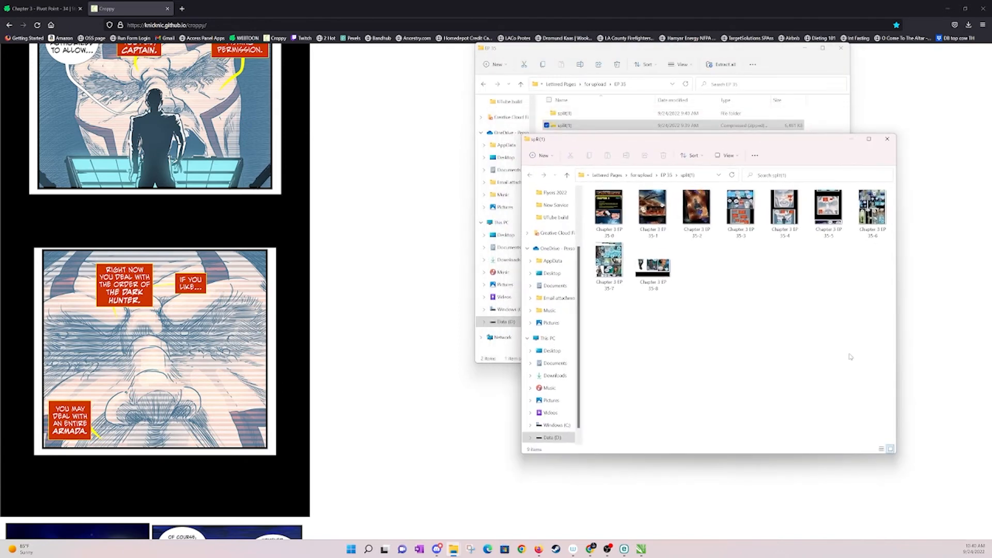
key(ctrl+a)
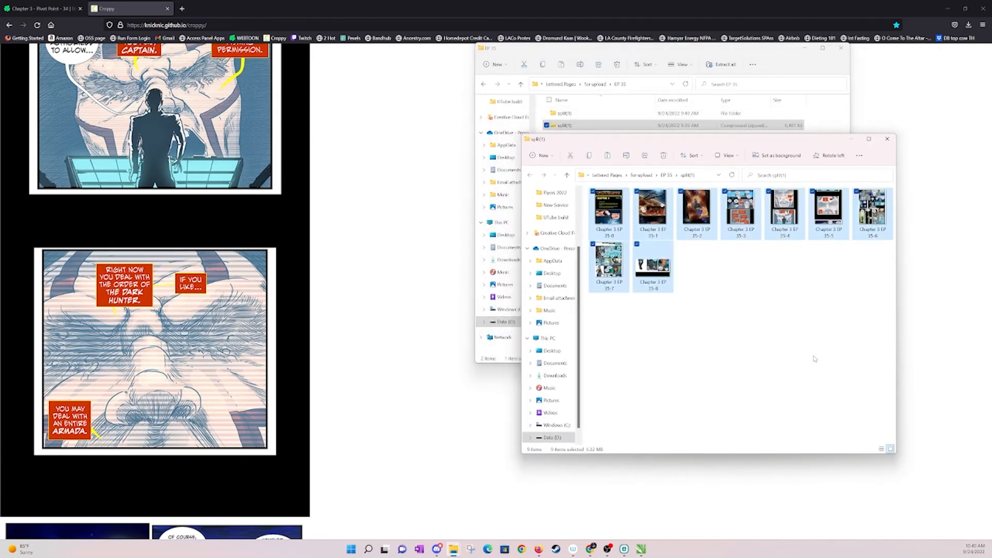
key(ctrl+x)
click(709, 125)
click(708, 292)
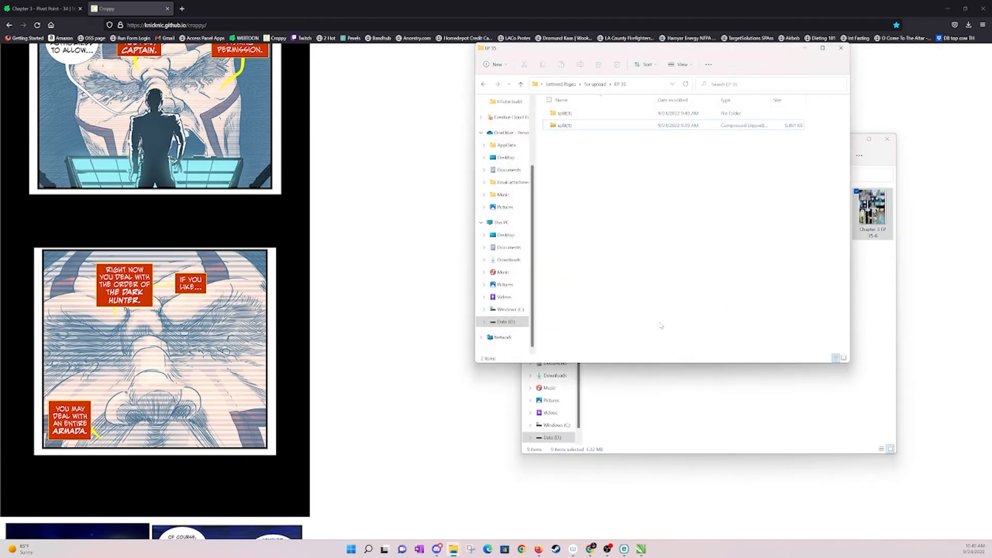
key(ctrl+v)
ctrl+click(569, 236)
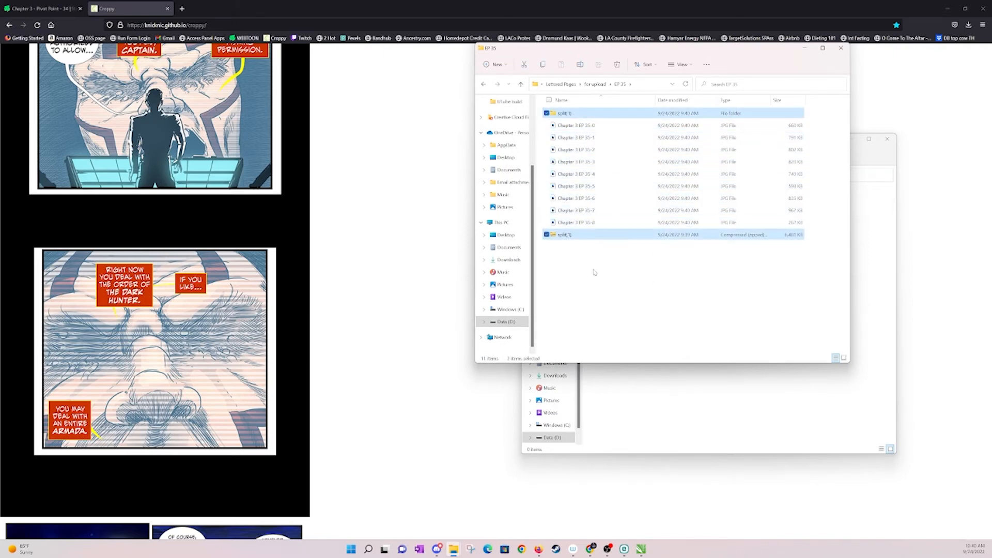
key(Delete)
Page through the Chapter 3 EP 35 slices in the image viewer to check their order and content, and close the viewer
double_click(585, 115)
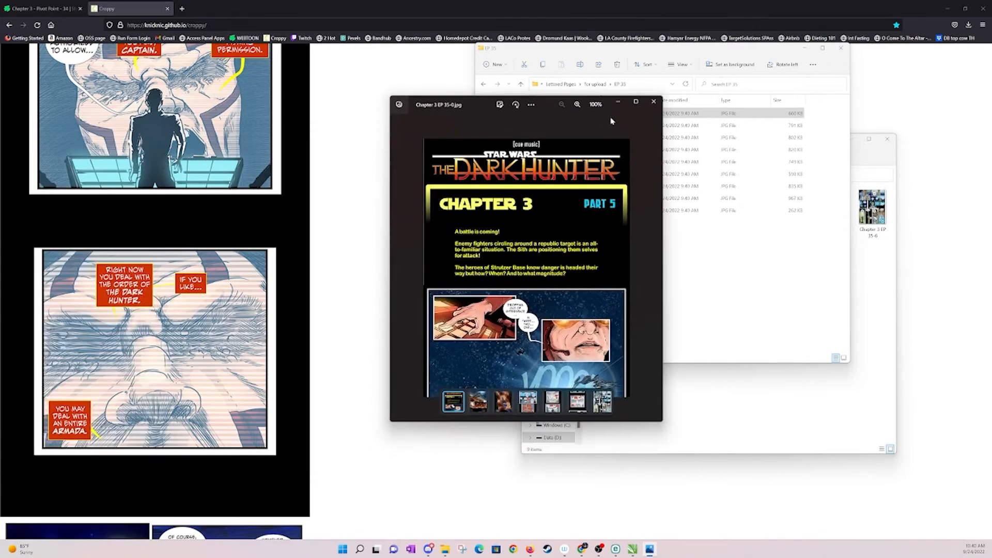
click(651, 268)
click(651, 269)
click(650, 268)
click(651, 269)
click(651, 268)
click(650, 268)
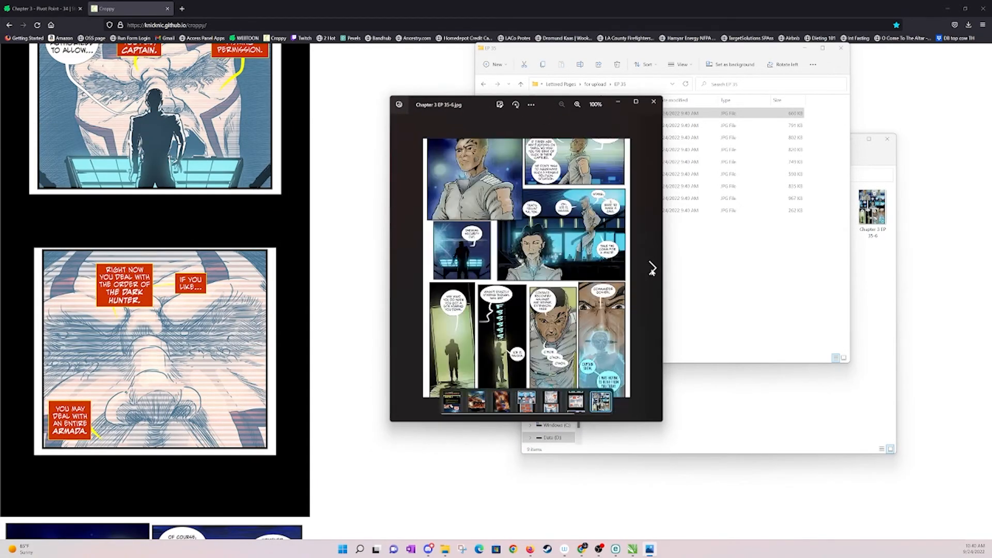
click(651, 268)
double_click(651, 268)
click(653, 103)
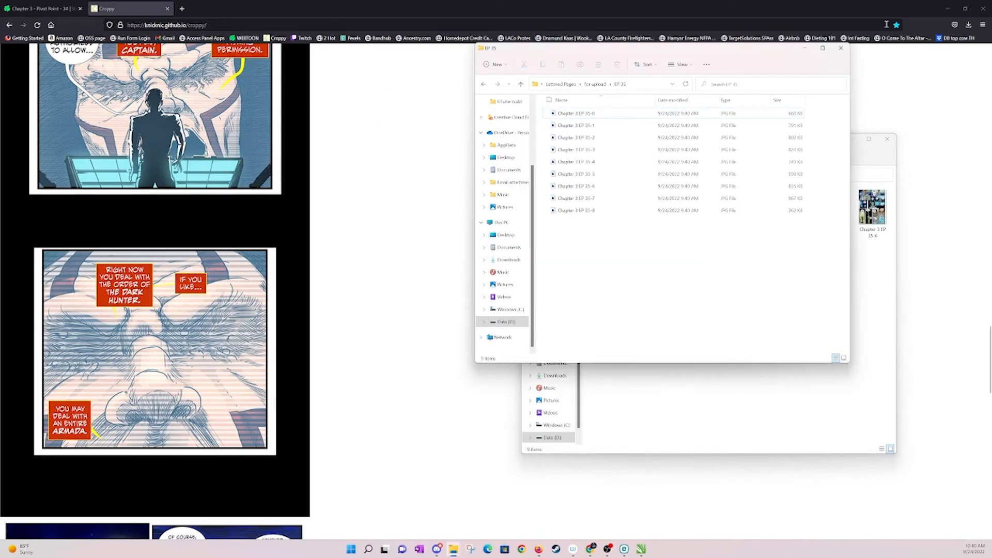
View the EP 35 slices from Chapter 3 EP 35-4 through EP 35-8 in the image viewer and close it
double_click(589, 162)
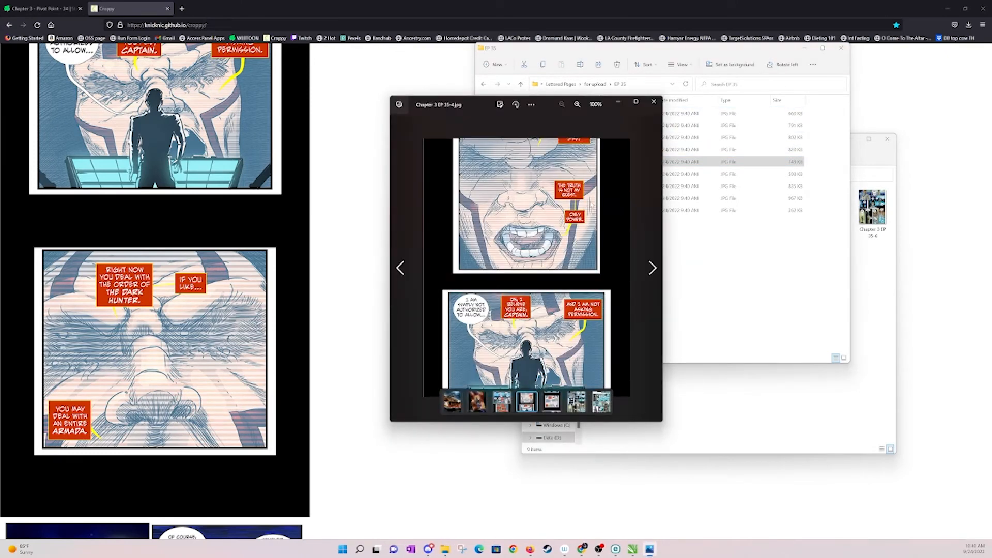
click(651, 266)
click(652, 267)
click(653, 267)
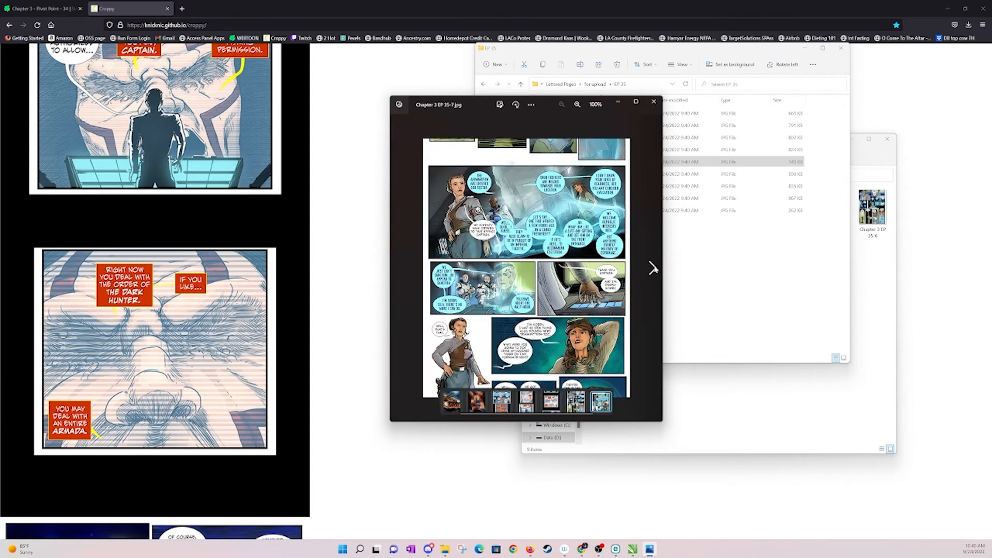
click(653, 268)
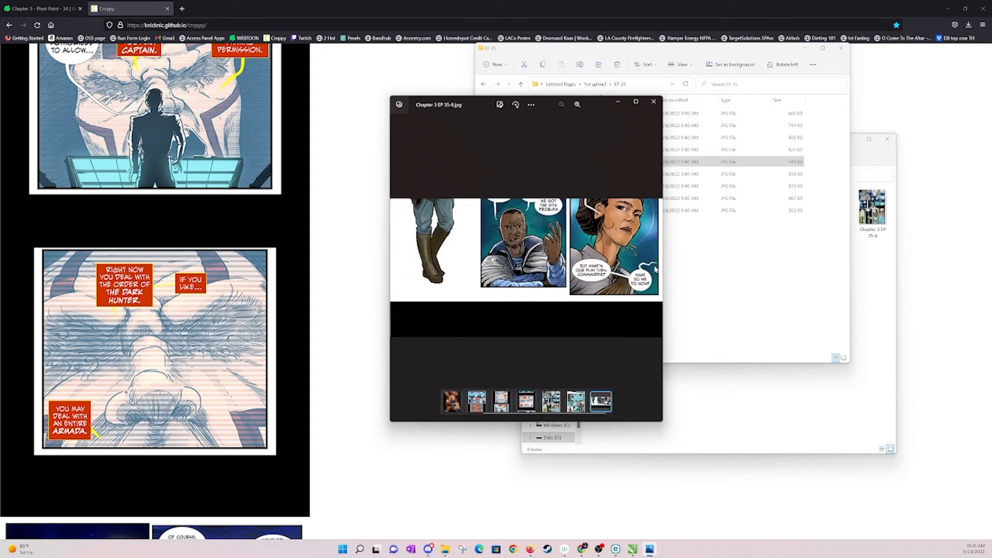
click(654, 102)
click(699, 260)
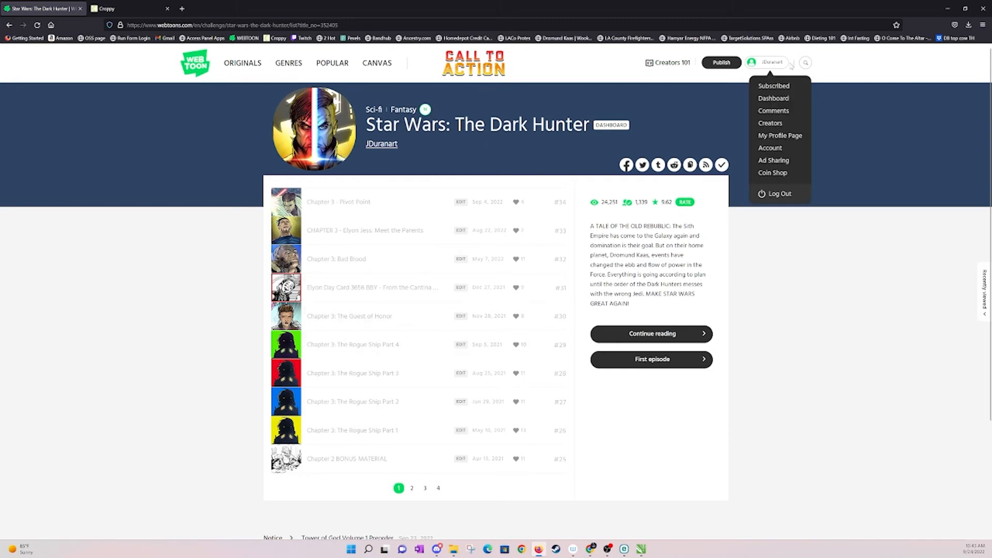
Open the WEBTOON account dashboard and minimise the browser window
mouse_move(765, 63)
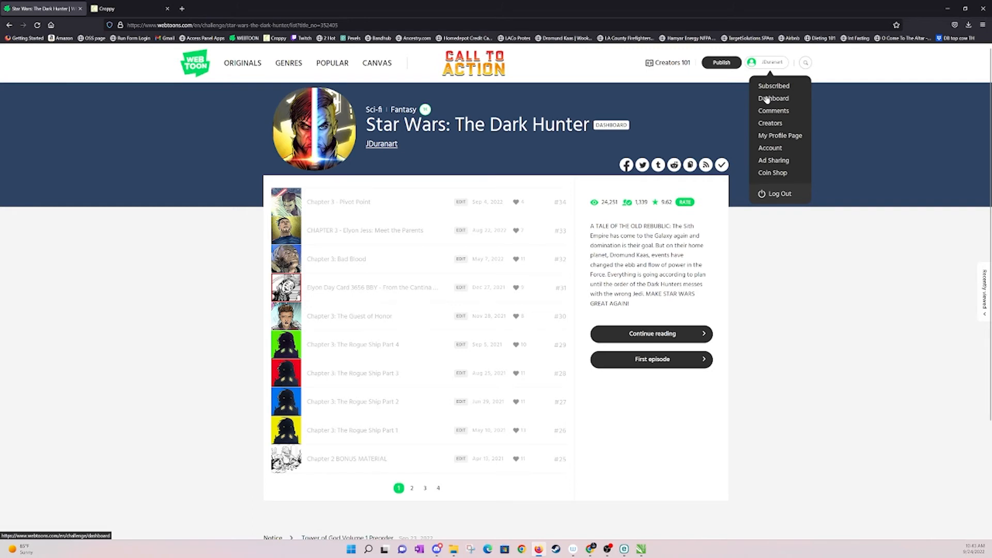
click(767, 99)
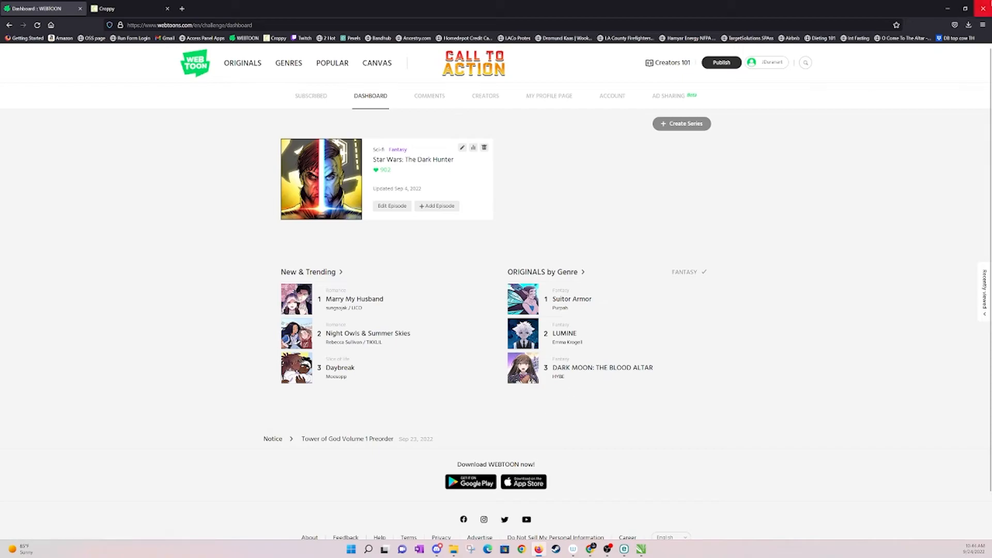
click(950, 8)
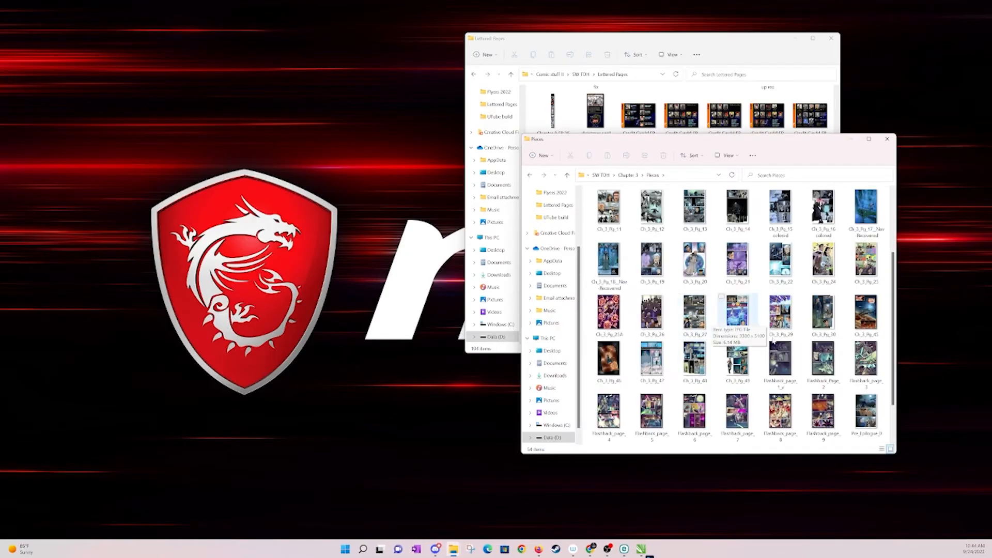
Open Ch_3_Pg_48 in a maximised image viewer and compare the neighbouring Chapter 3 pages for a suitable thumbnail panel, ending on page 48
double_click(695, 368)
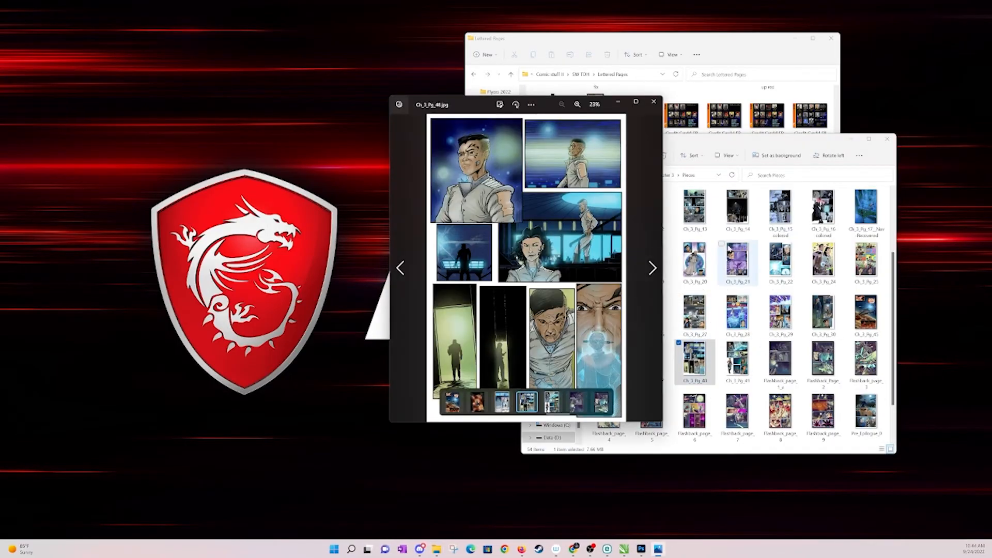
drag(609, 106, 536, 77)
click(563, 73)
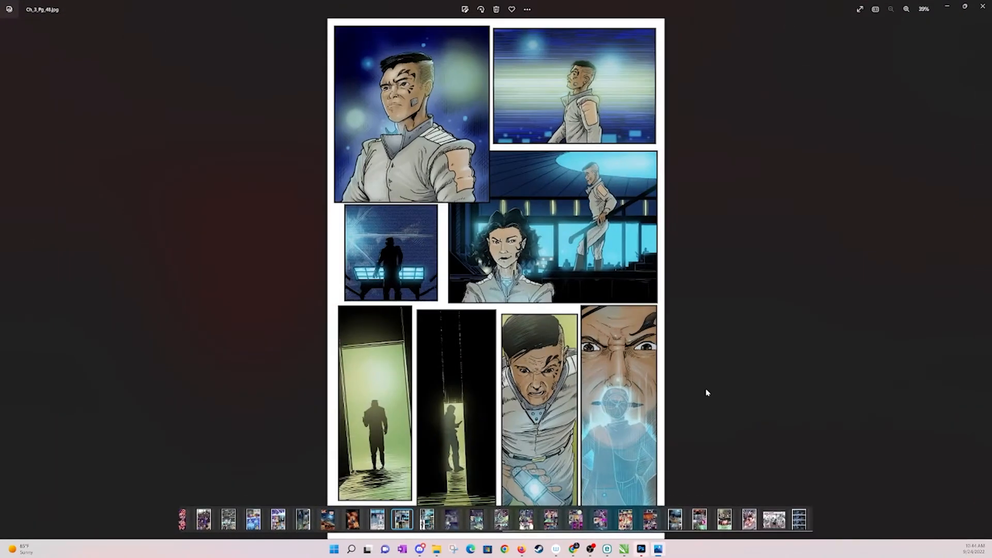
click(981, 281)
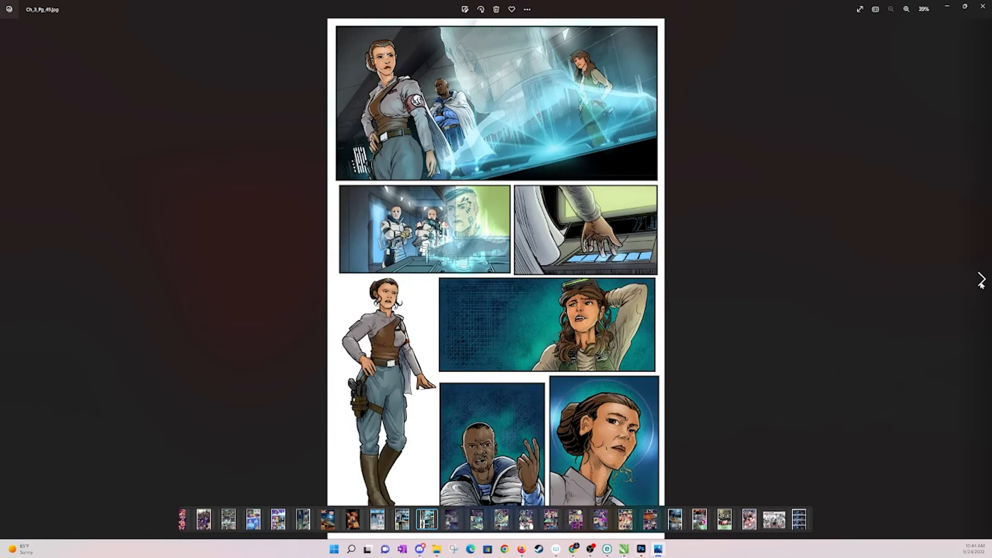
click(982, 280)
click(982, 280)
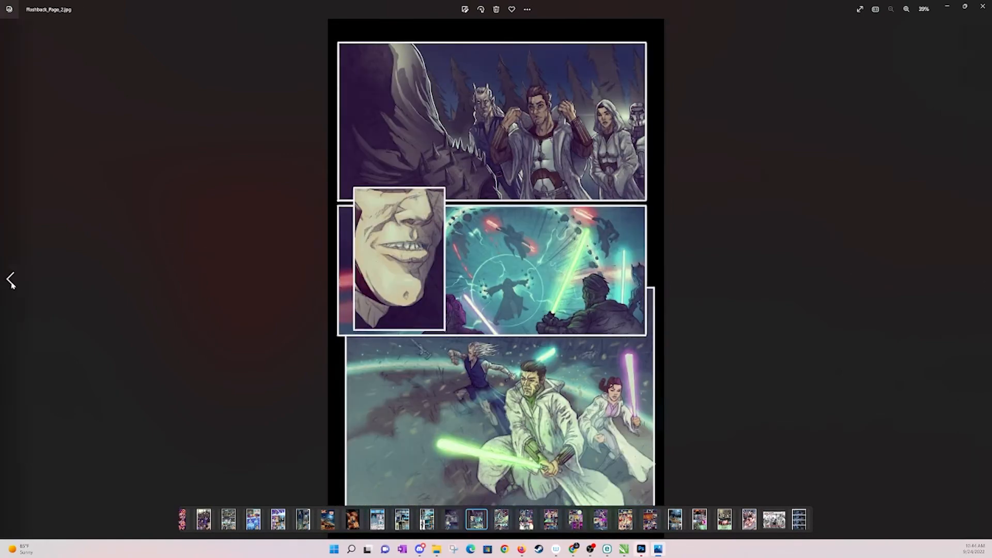
click(12, 281)
click(12, 280)
click(11, 281)
click(11, 281)
click(12, 281)
click(12, 281)
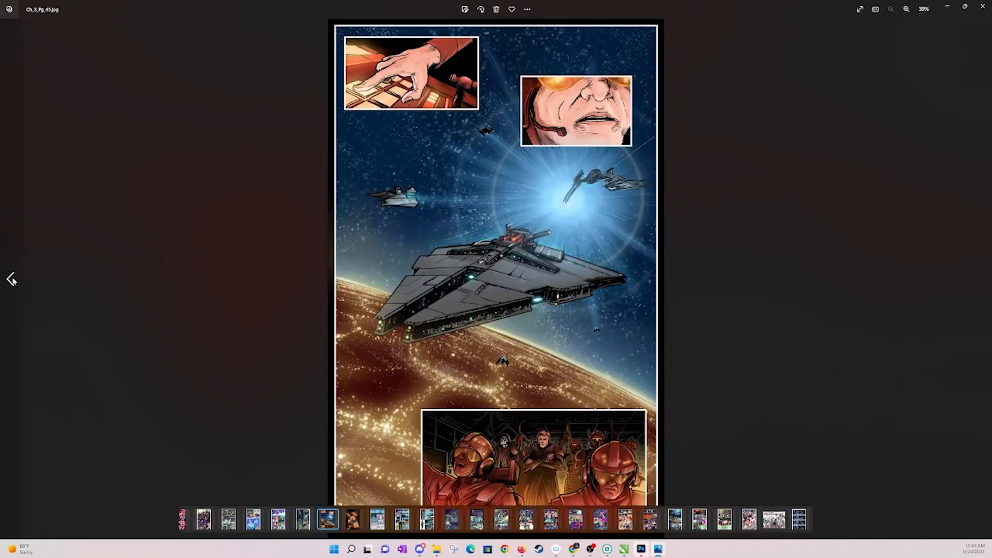
click(983, 279)
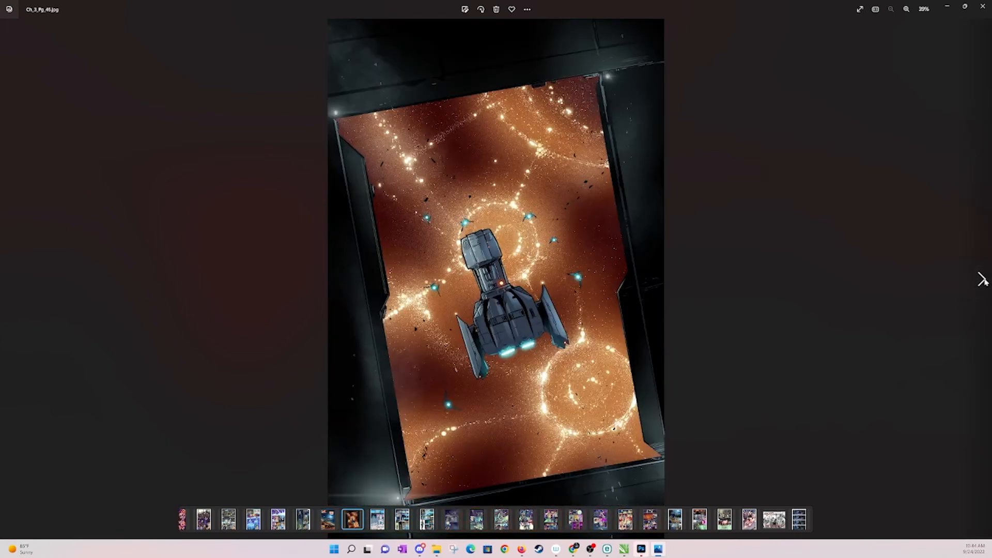
click(982, 279)
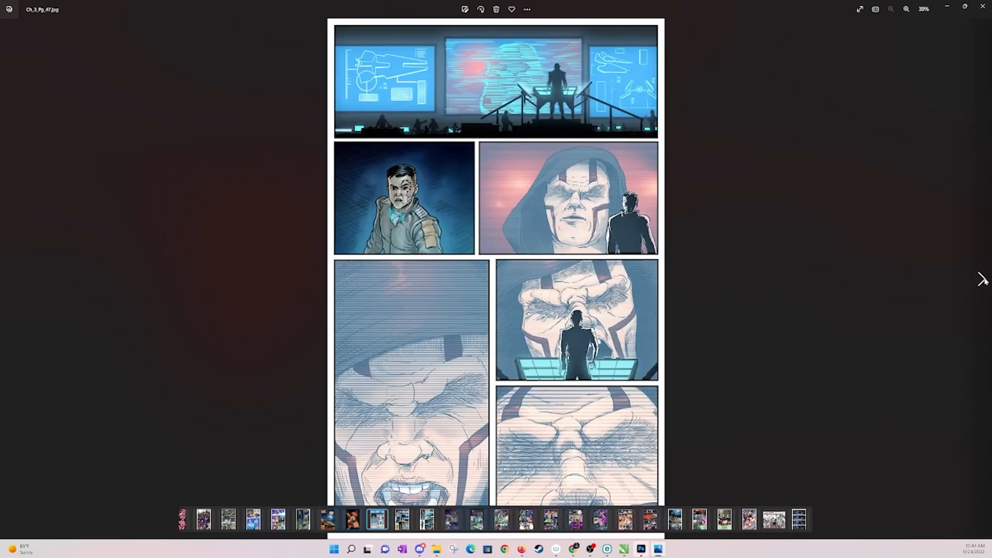
click(983, 280)
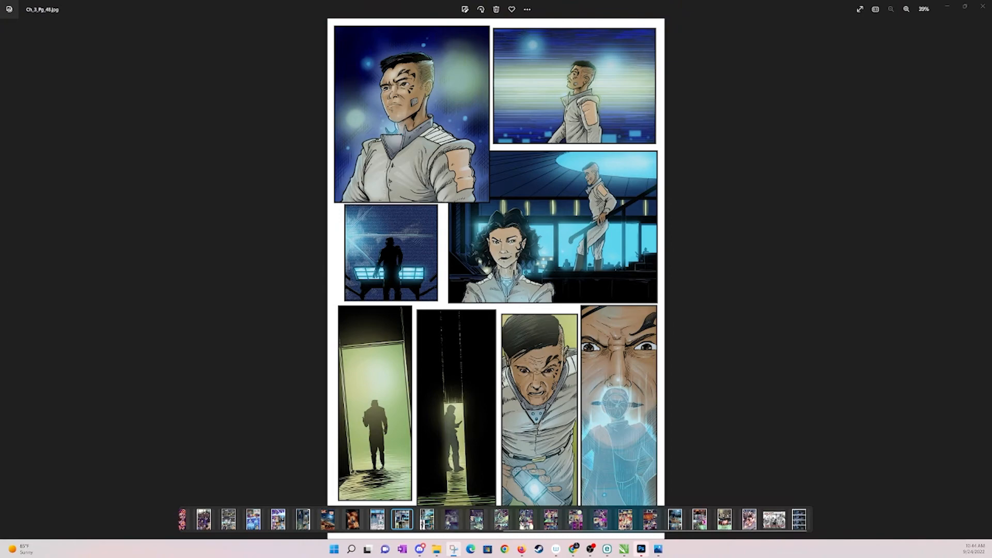
Snip a square portrait of the tattooed man from the first panel of Ch_3_Pg_48
click(574, 549)
click(758, 83)
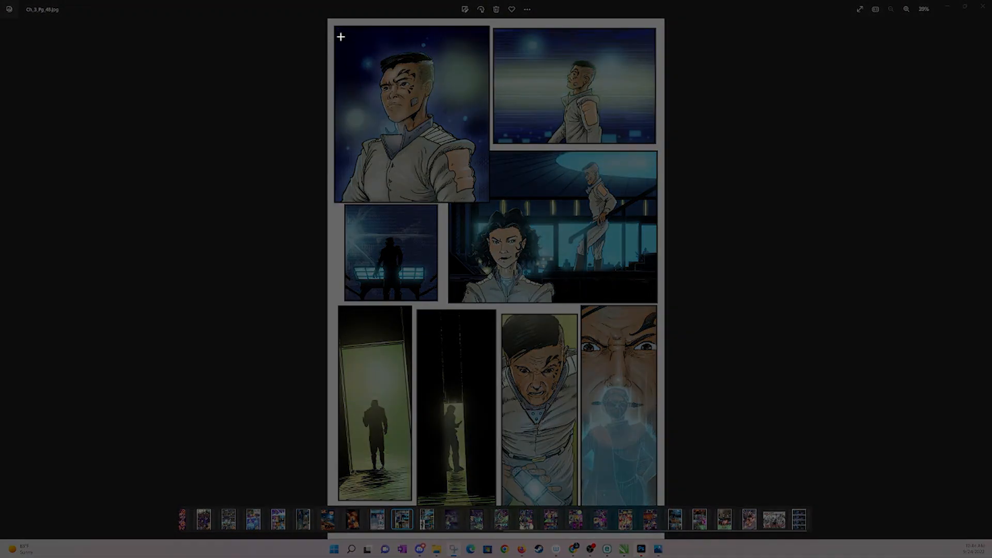
drag(342, 35, 485, 180)
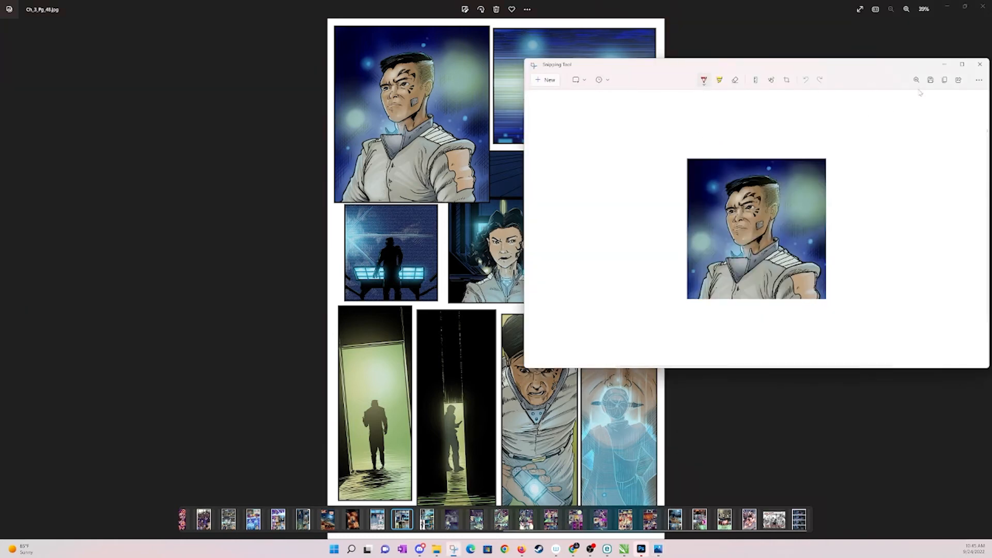
Save the portrait snip as a JPG named EP 35, and close the Snipping Tool and the image viewer
key(ctrl+s)
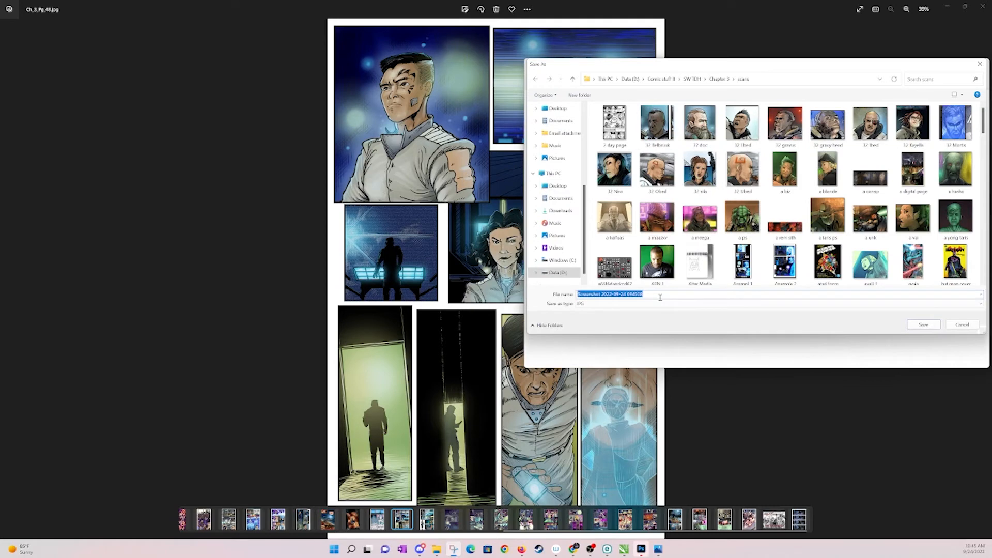
text(EP 35)
key(Return)
click(980, 64)
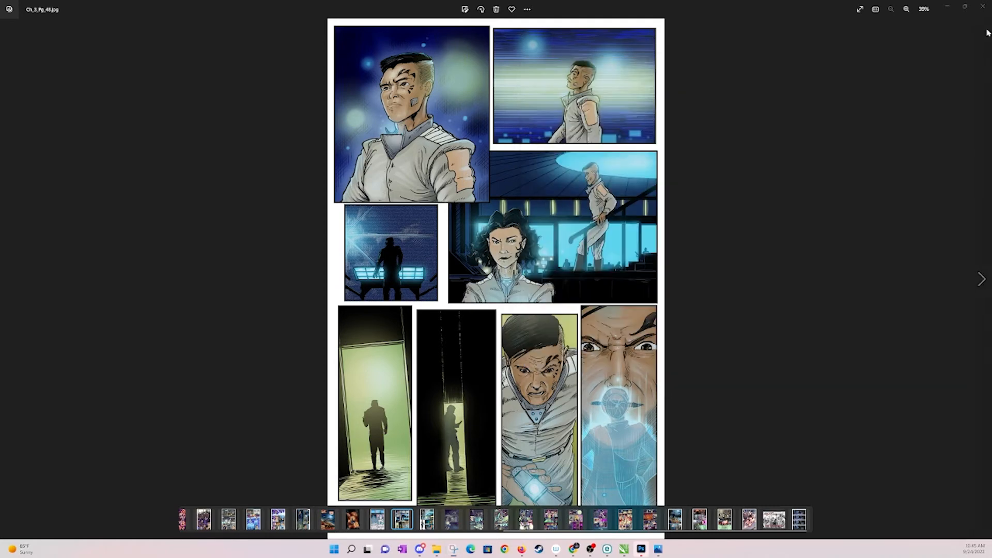
click(984, 6)
Switch to Photoshop, maximise it, and open the Ep thumb maker PSD from the SW TDH folder
click(650, 549)
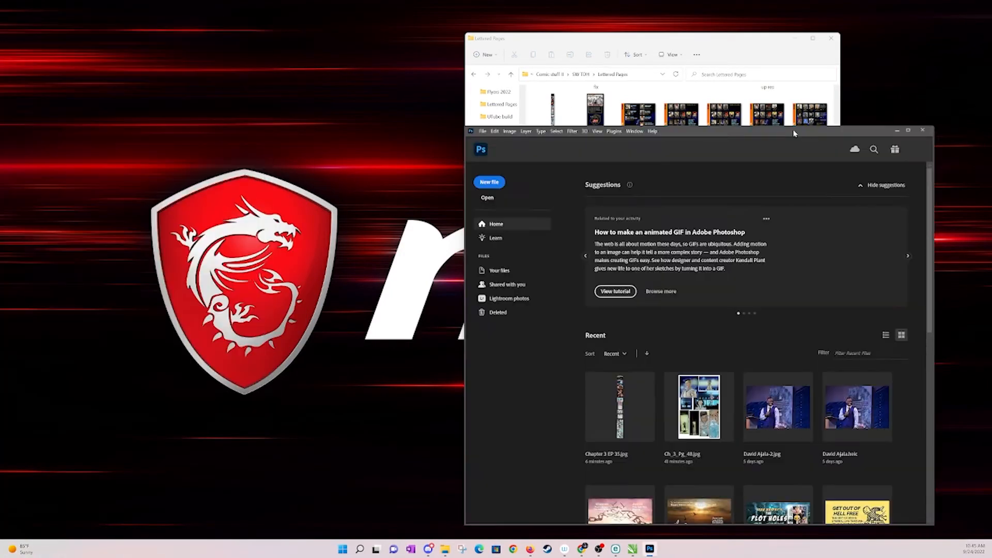
double_click(743, 133)
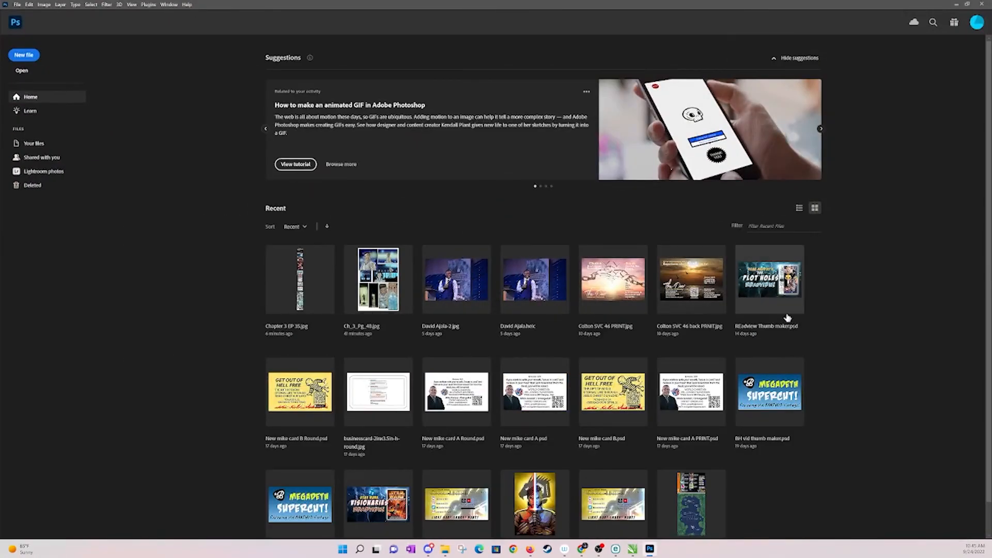
scroll(839, 408, down, 1)
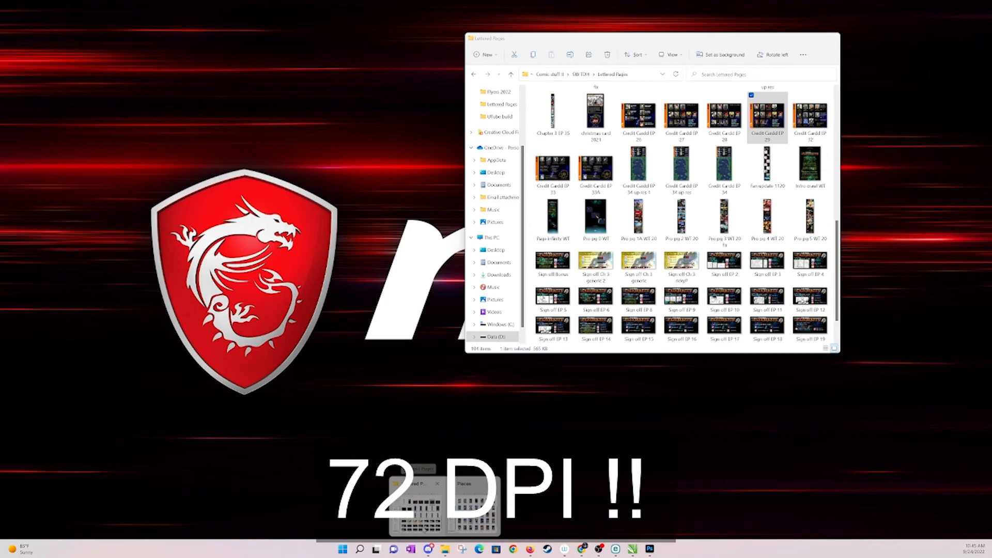
click(423, 517)
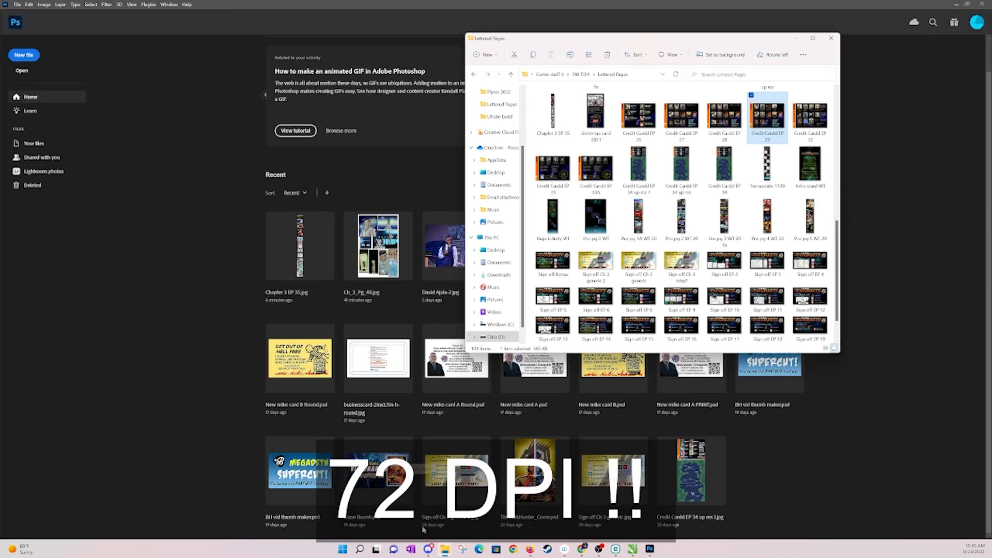
click(581, 74)
scroll(722, 238, down, 5)
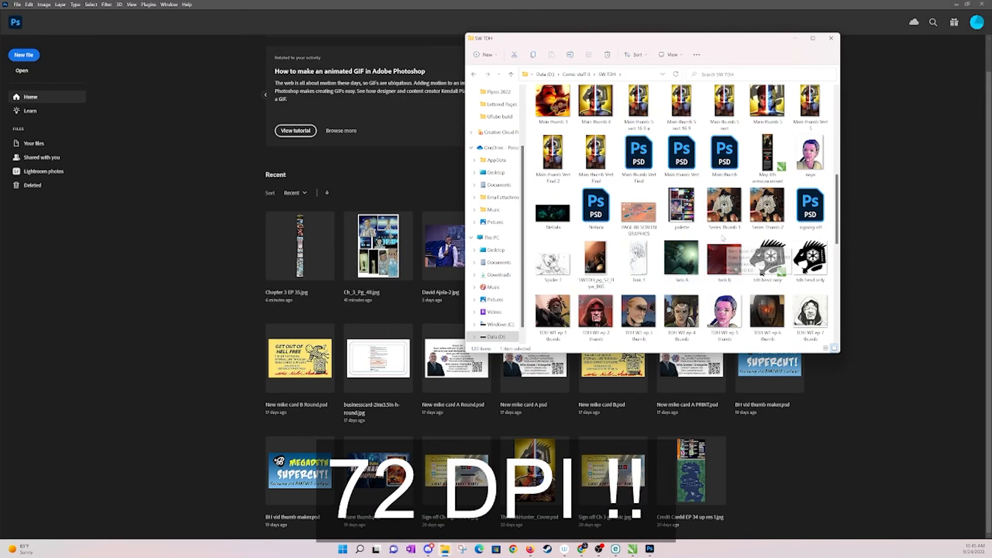
scroll(723, 237, up, 5)
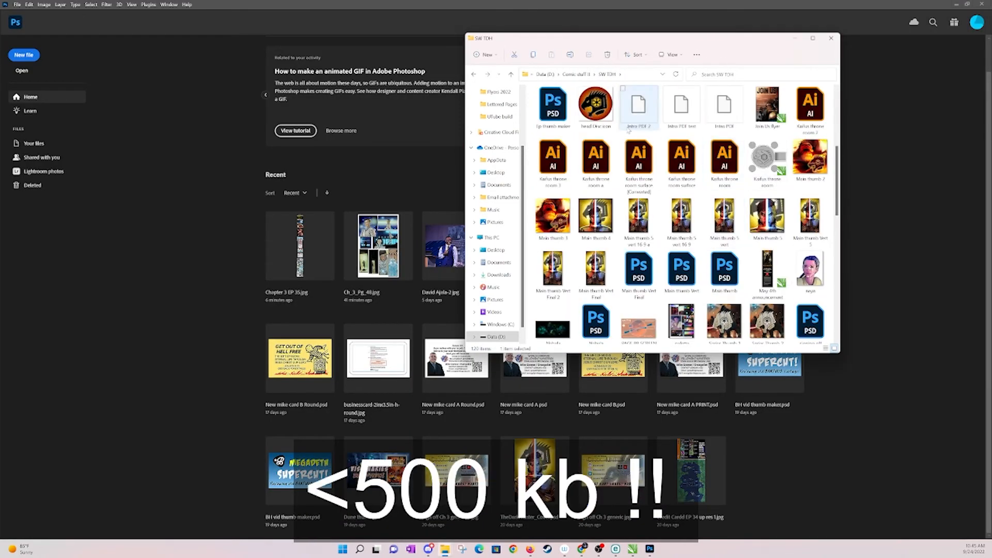
double_click(554, 106)
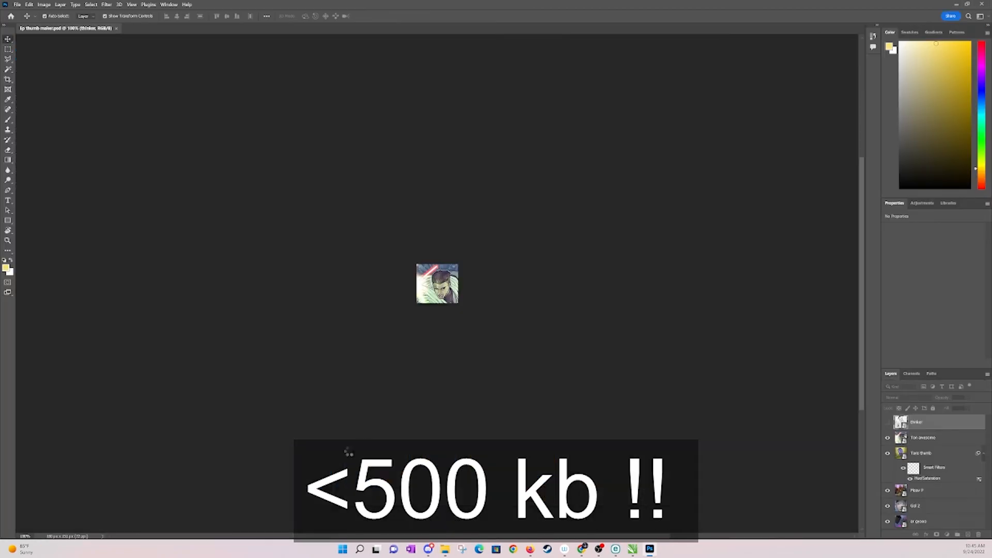
Place the EP 35 portrait from the Chapter 3 image folder into the Ep thumb maker document
mouse_move(446, 553)
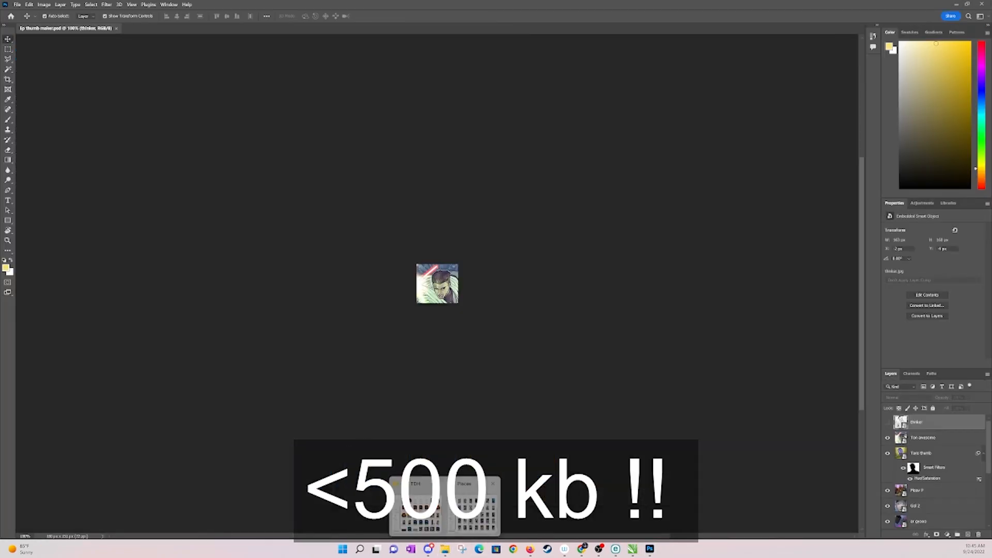
click(473, 509)
click(664, 175)
double_click(620, 266)
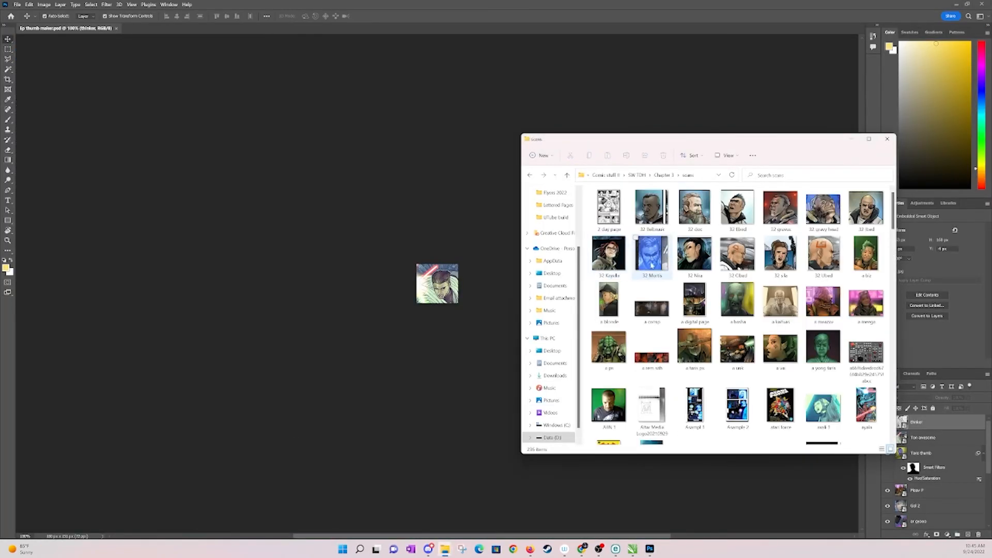
drag(609, 207, 425, 272)
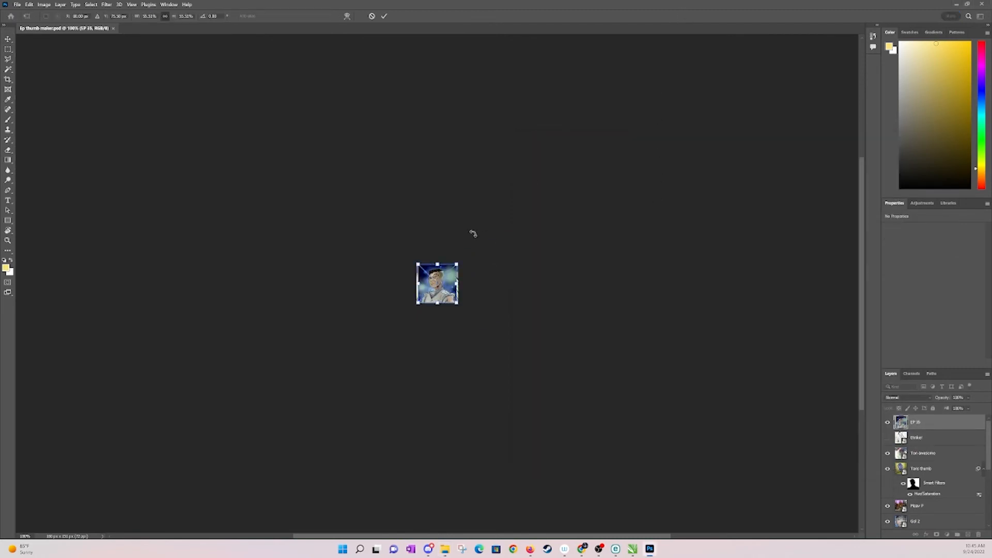
Scale the placed EP 35 portrait to about 60% so it covers the whole thumbnail canvas, apply the transform, and deselect the layer
key(ctrl+plus)
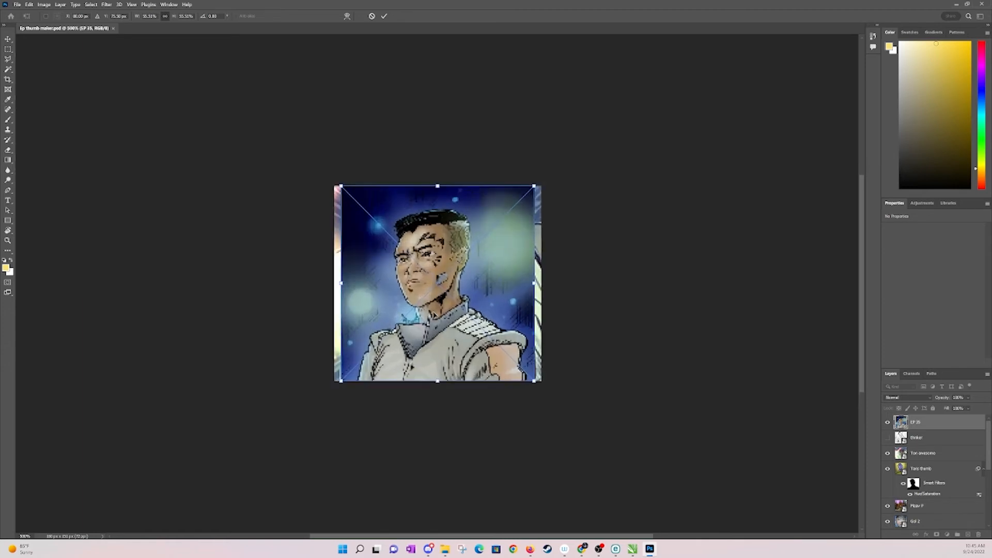
drag(535, 185, 542, 179)
drag(342, 384, 333, 389)
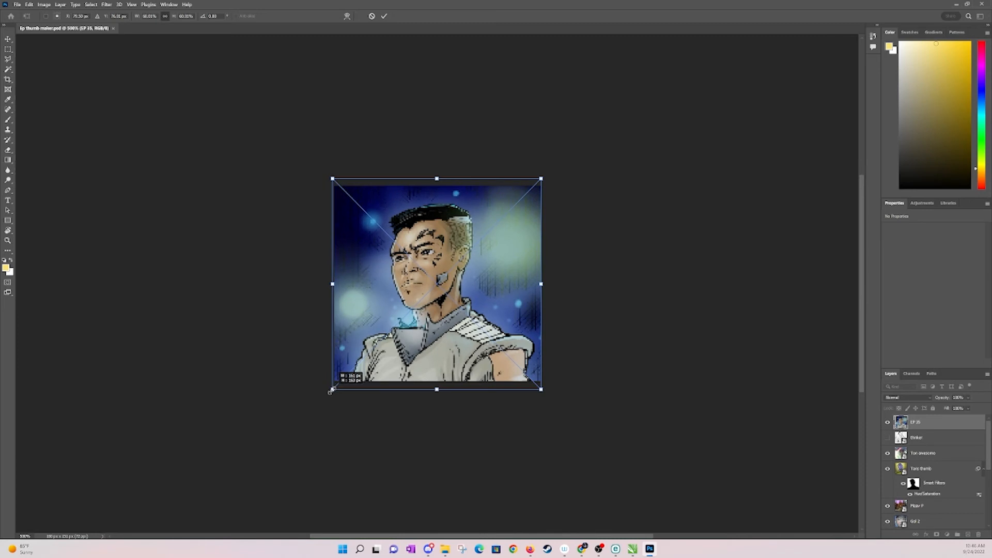
click(384, 16)
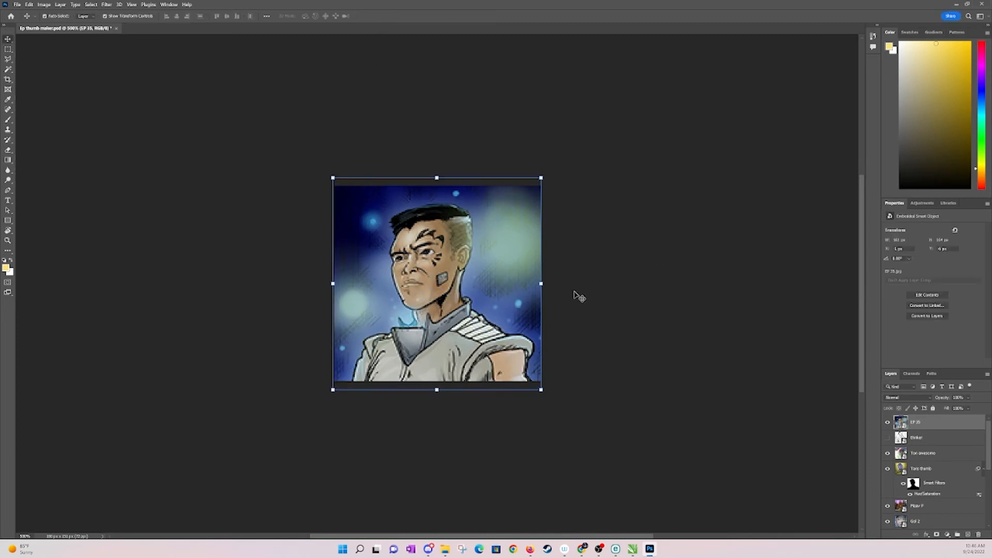
click(361, 157)
Start saving the EP 35 thumbnail as a separate file
click(18, 7)
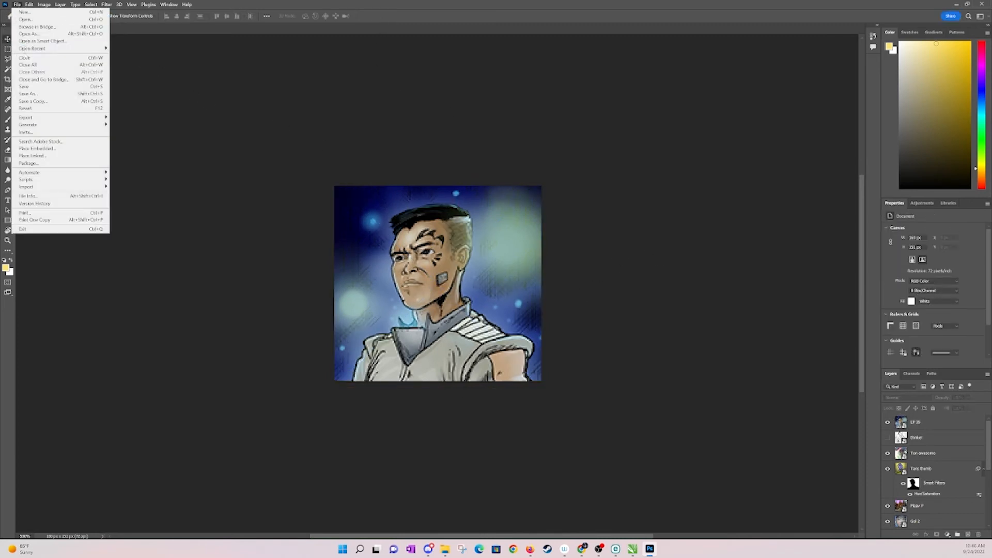
click(31, 94)
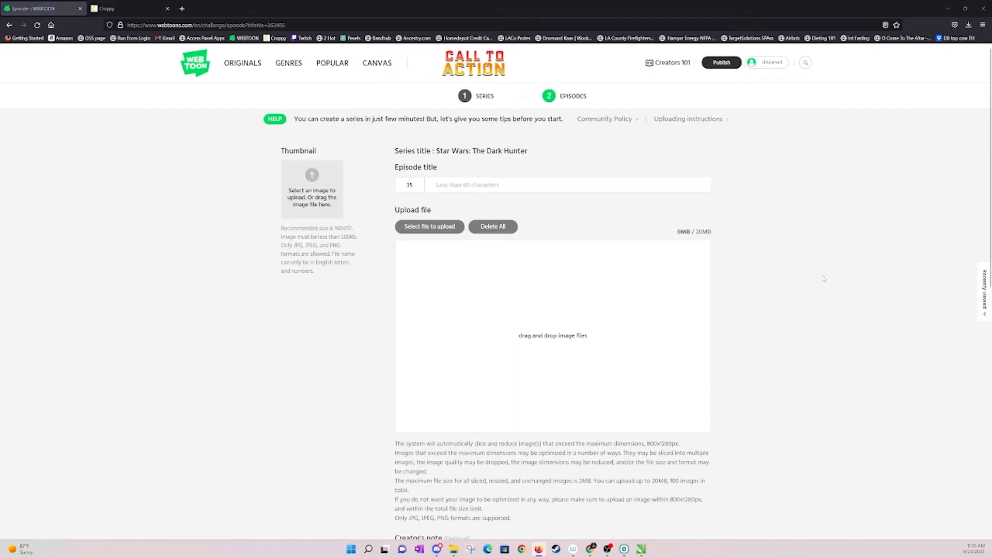
Switch to File Explorer and open the EP 35 folder inside Lettered Pages > for upload in the SW TDH folder
key(alt+Tab)
scroll(616, 236, up, 3)
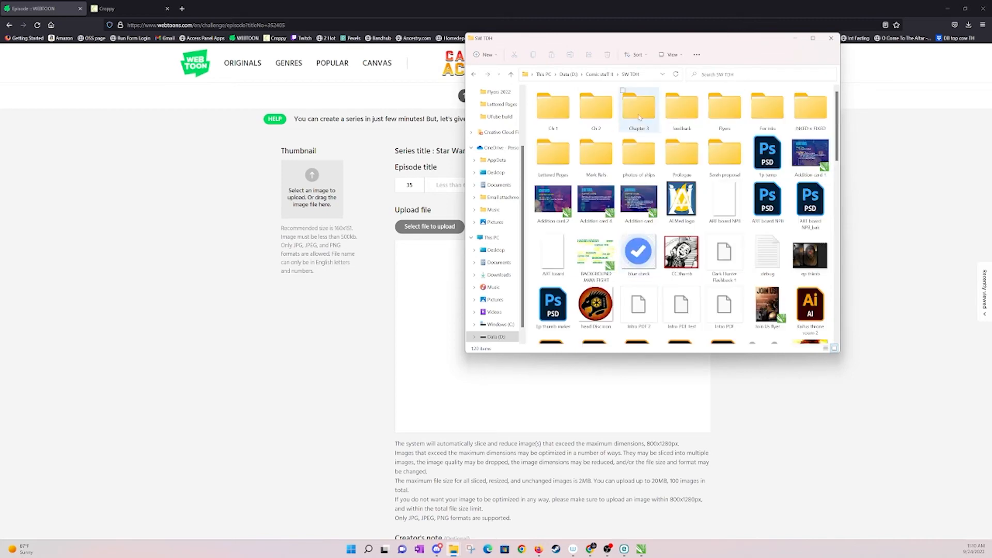
click(557, 162)
double_click(557, 162)
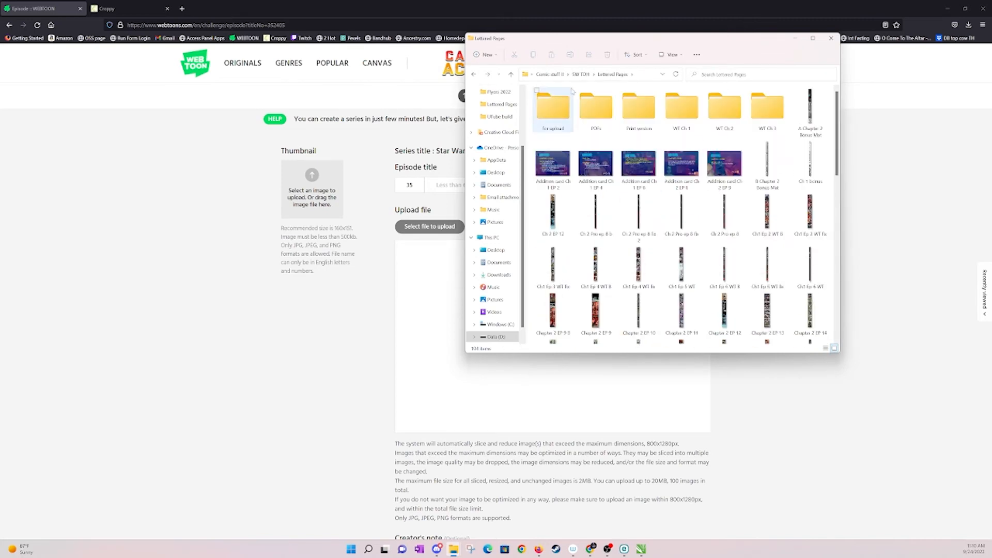
double_click(554, 111)
scroll(558, 207, down, 5)
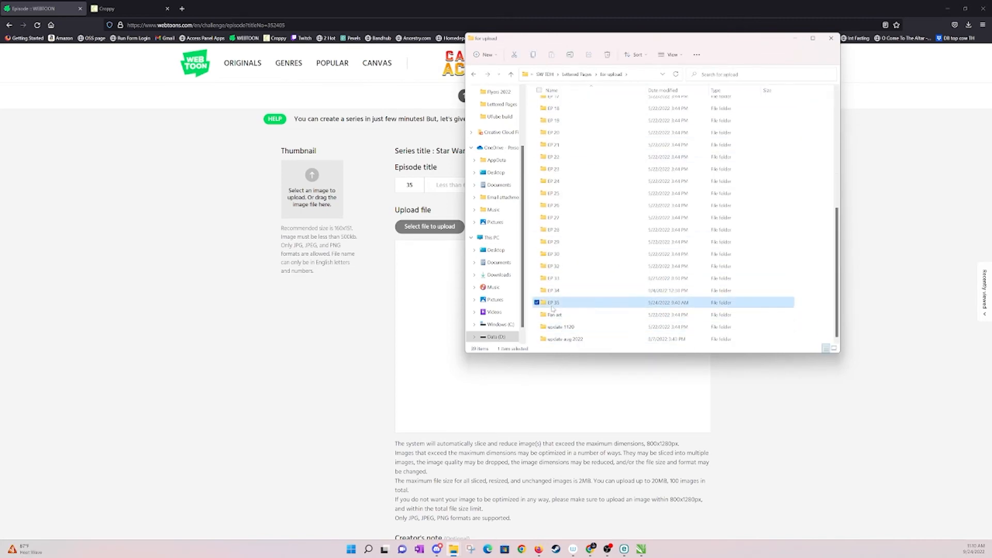
double_click(564, 302)
Add all nine Chapter 3 EP 35 slices from the folder to the episode's upload files
drag(646, 38, 217, 60)
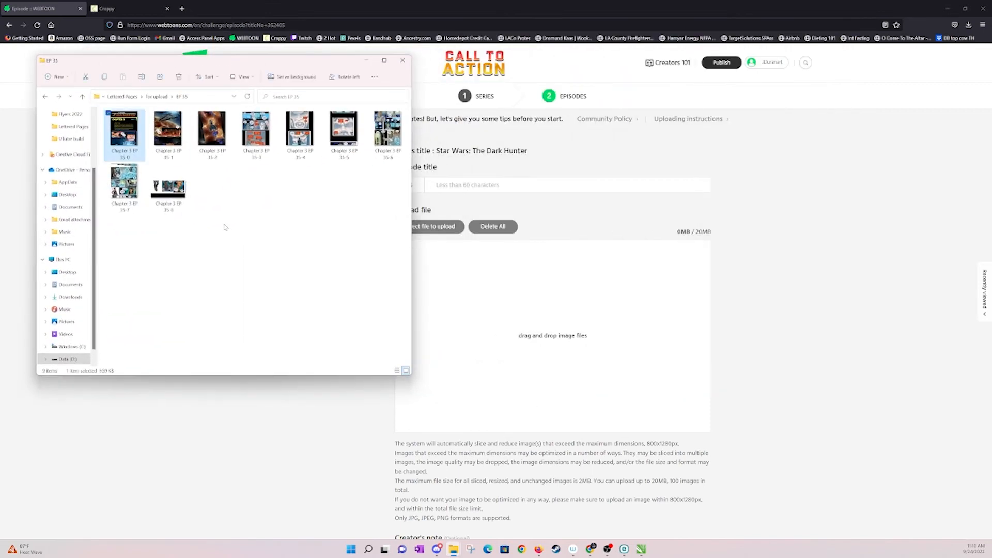
drag(319, 264, 117, 147)
drag(397, 239, 118, 122)
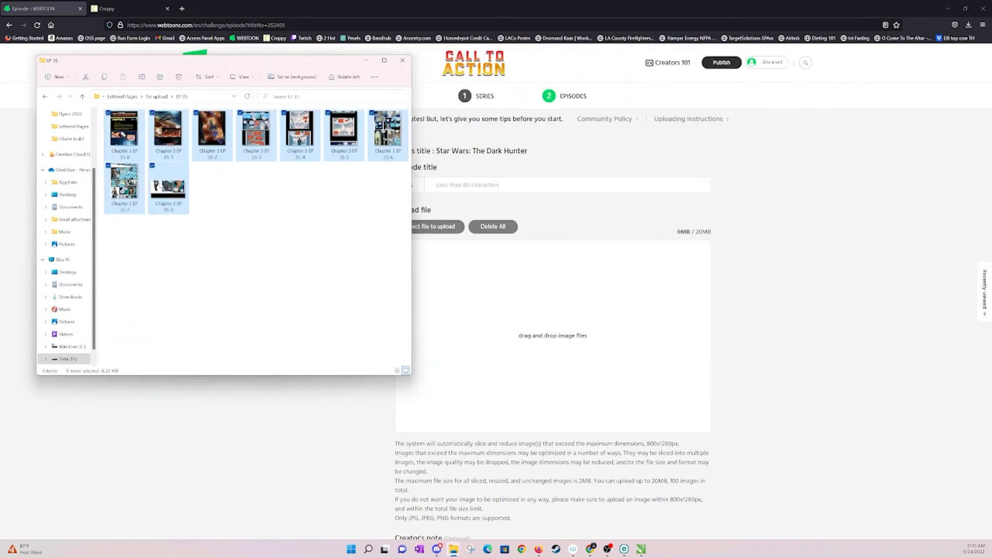
drag(217, 161, 559, 324)
click(295, 253)
Add the Sign off Ch 3 generic 2 image from the Lettered Pages folder to the episode's upload files
key(alt+Left)
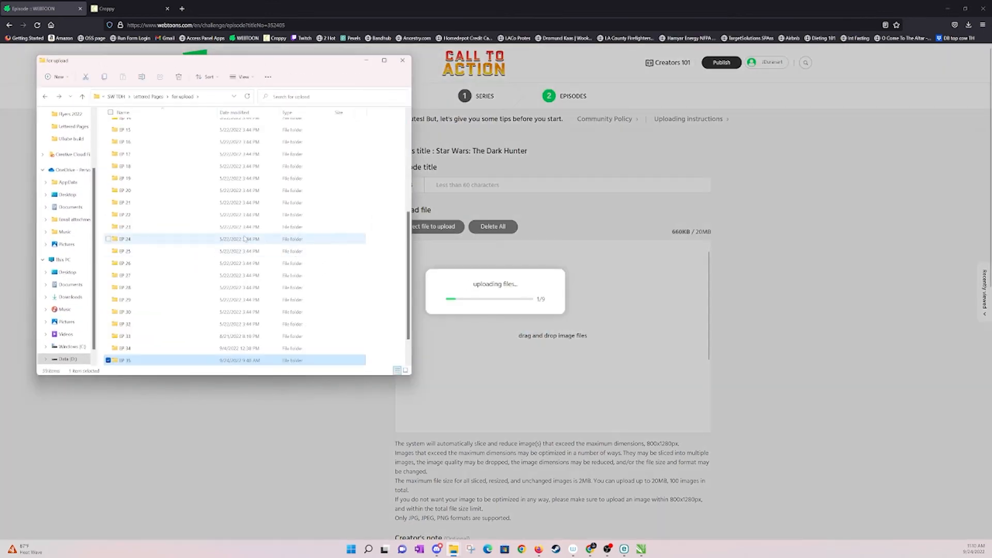
key(alt+Left)
click(171, 213)
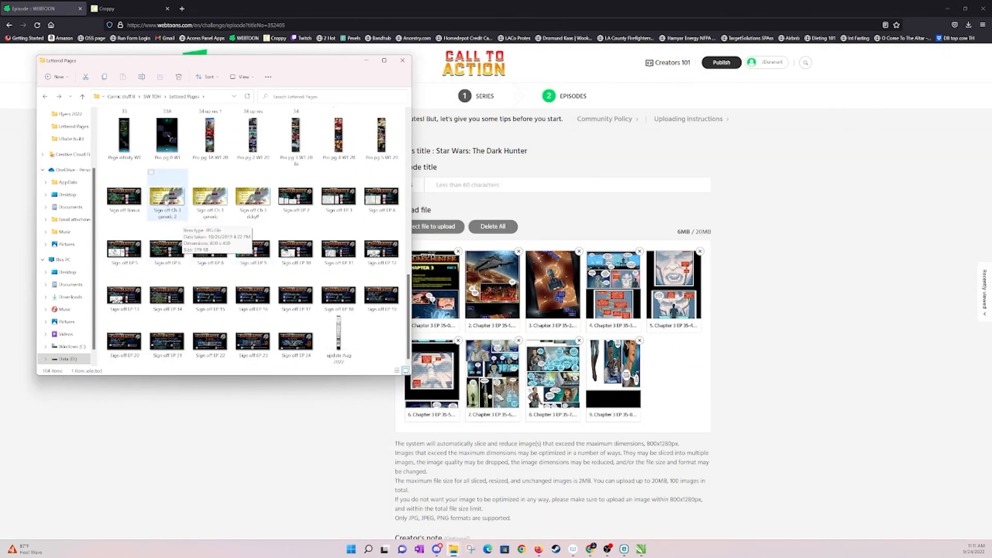
drag(173, 214, 652, 357)
Set the episode thumbnail to the TDH WT ep 35 thumb image from the SW TDH folder
click(785, 359)
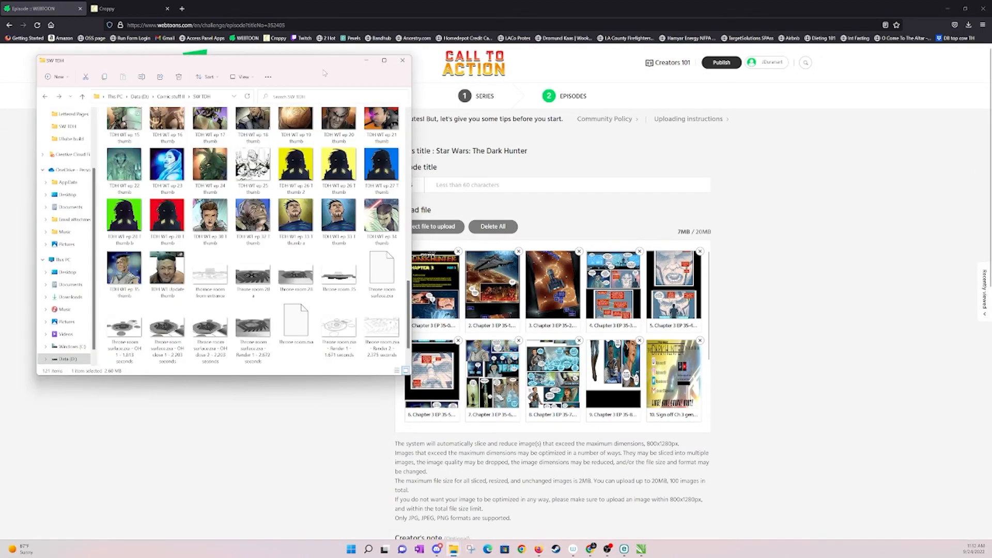
drag(208, 59, 637, 78)
drag(554, 286, 307, 194)
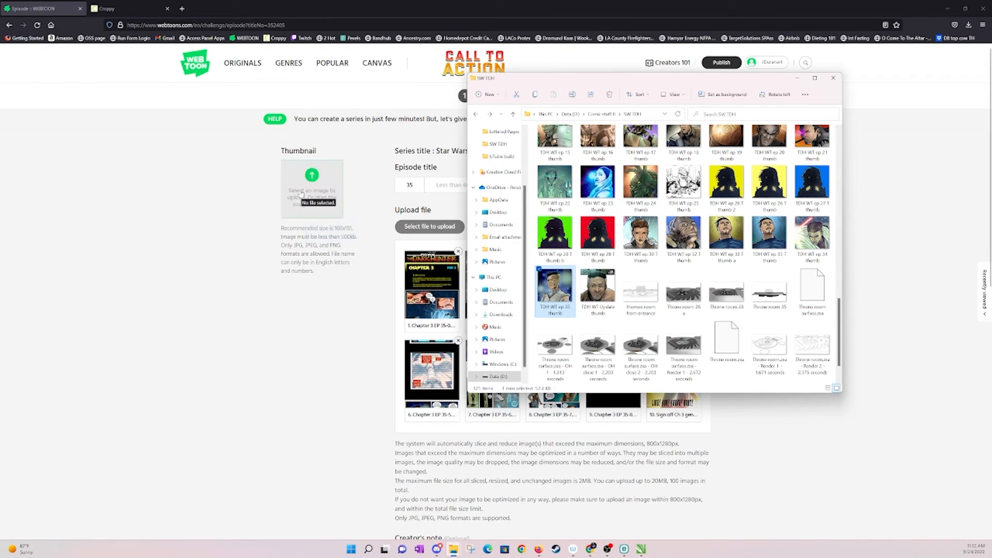
Enter "Chapter 3 - Descent" as the episode title
click(450, 184)
text(Chapter 3 - Pivot Poin)
key(BackSpace)
key(BackSpace)
key(BackSpace)
key(BackSpace)
key(BackSpace)
key(BackSpace)
key(BackSpace)
key(BackSpace)
key(BackSpace)
key(BackSpace)
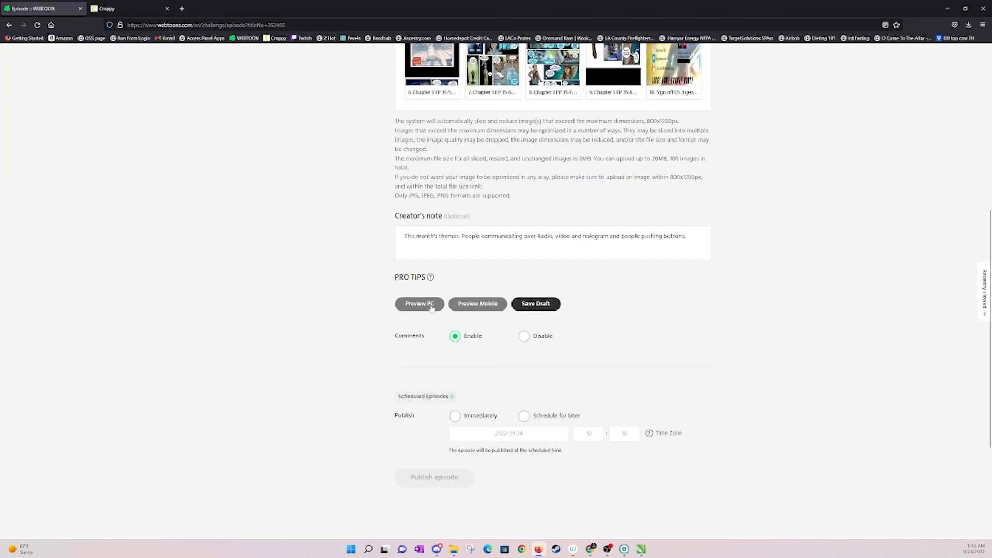
Preview the episode in its PC version, read through the whole strip down to the sign-off image, and close the preview
click(417, 304)
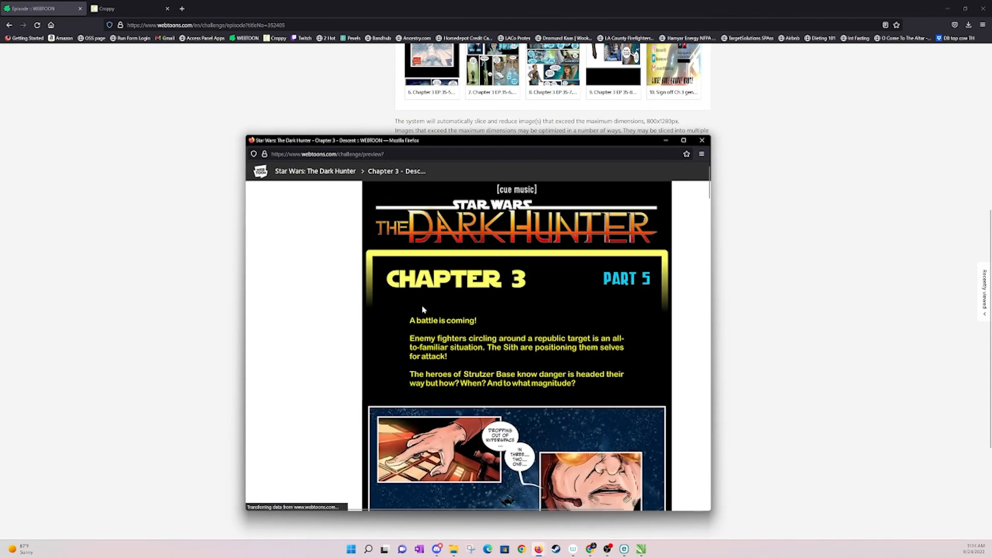
scroll(601, 296, down, 15)
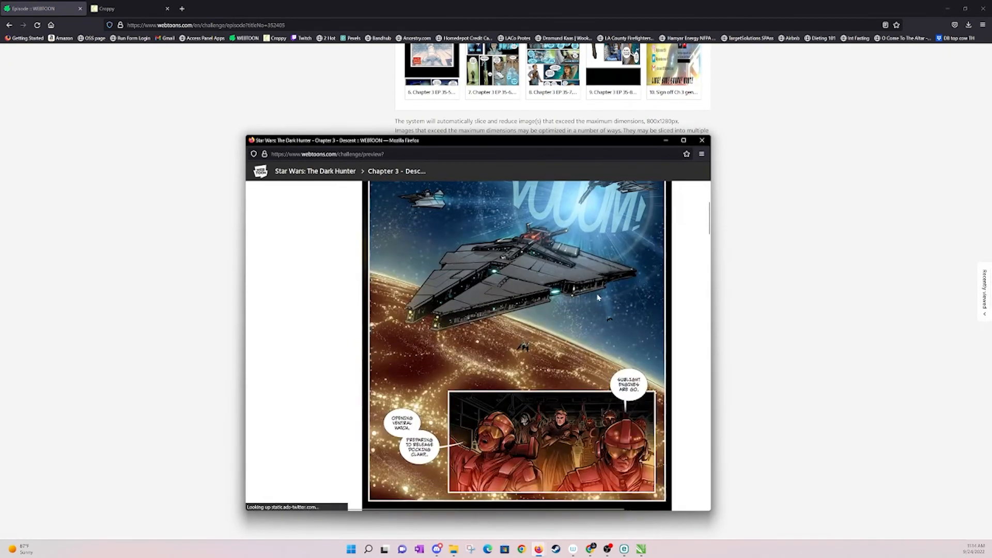
scroll(517, 345, down, 15)
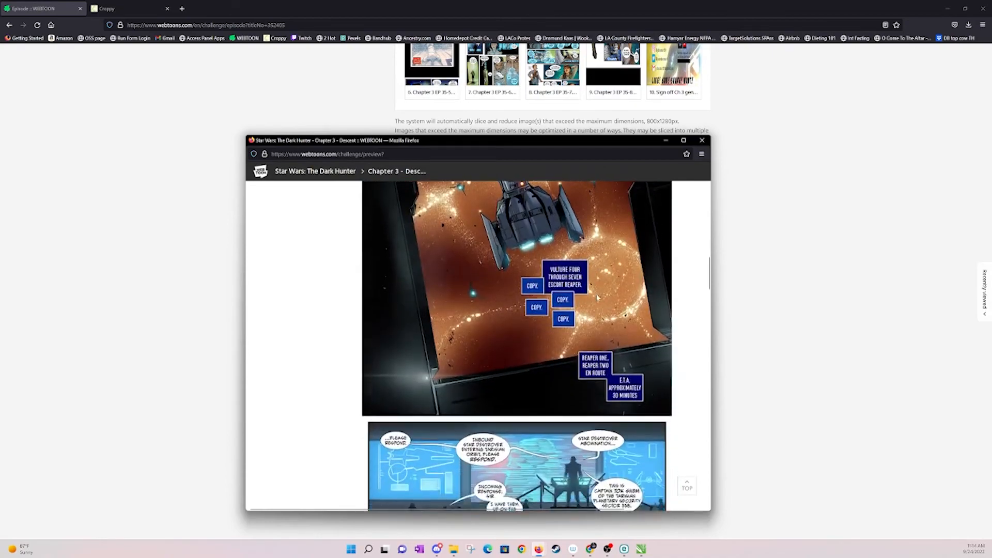
scroll(517, 345, down, 15)
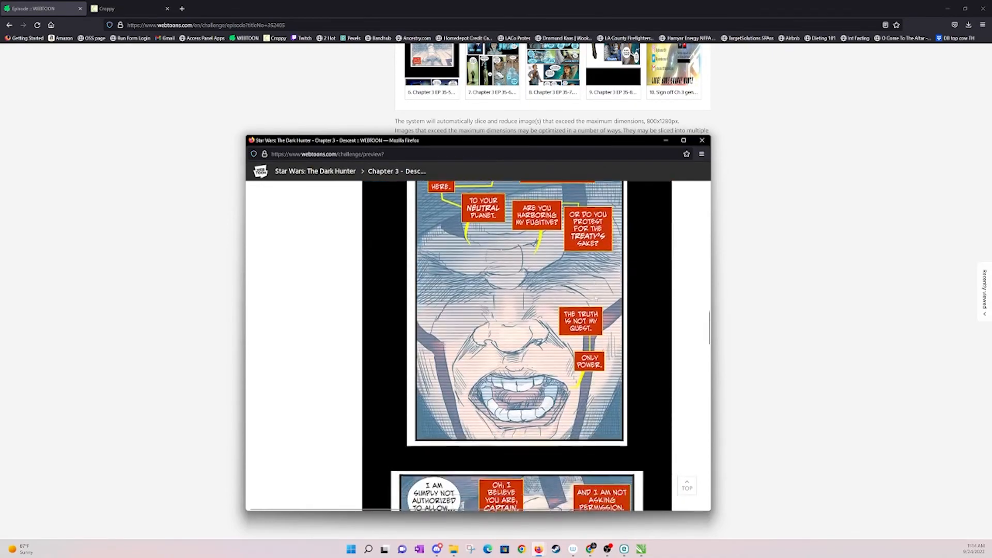
scroll(594, 298, down, 15)
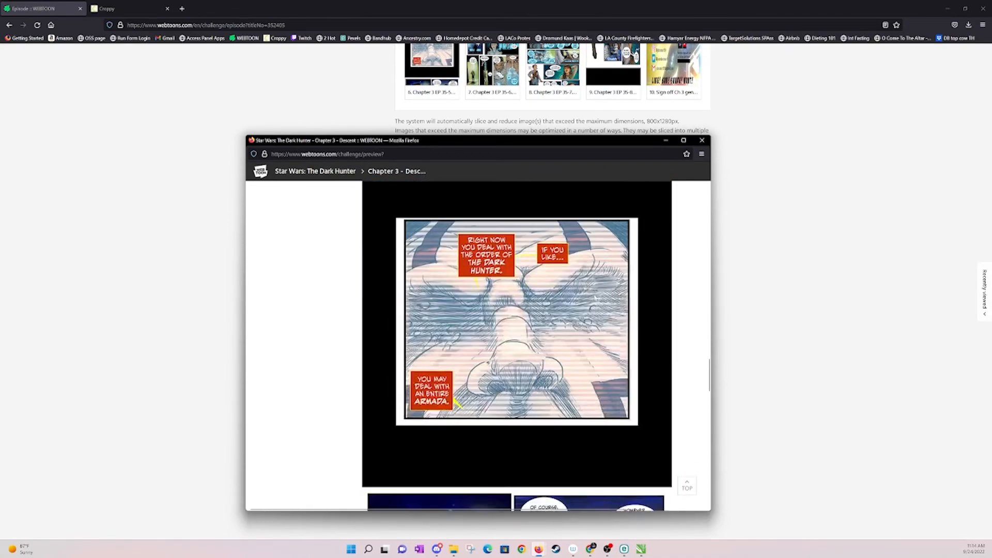
scroll(595, 298, down, 15)
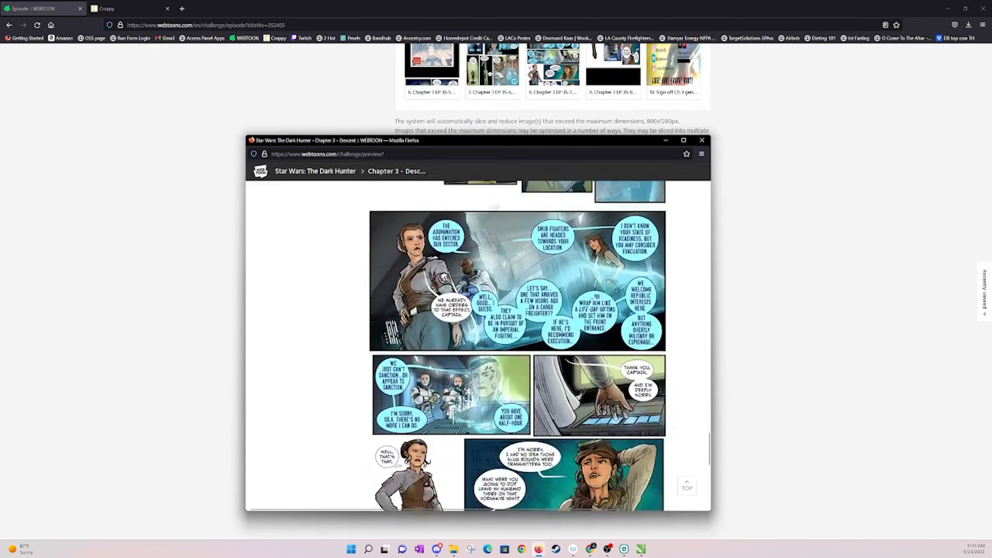
scroll(594, 298, down, 5)
scroll(594, 298, up, 10)
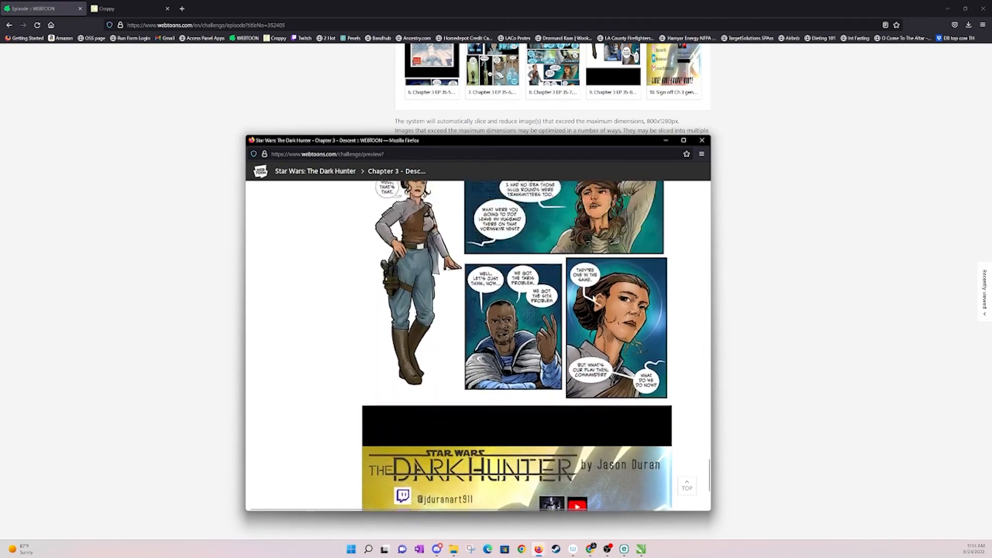
scroll(670, 428, up, 2)
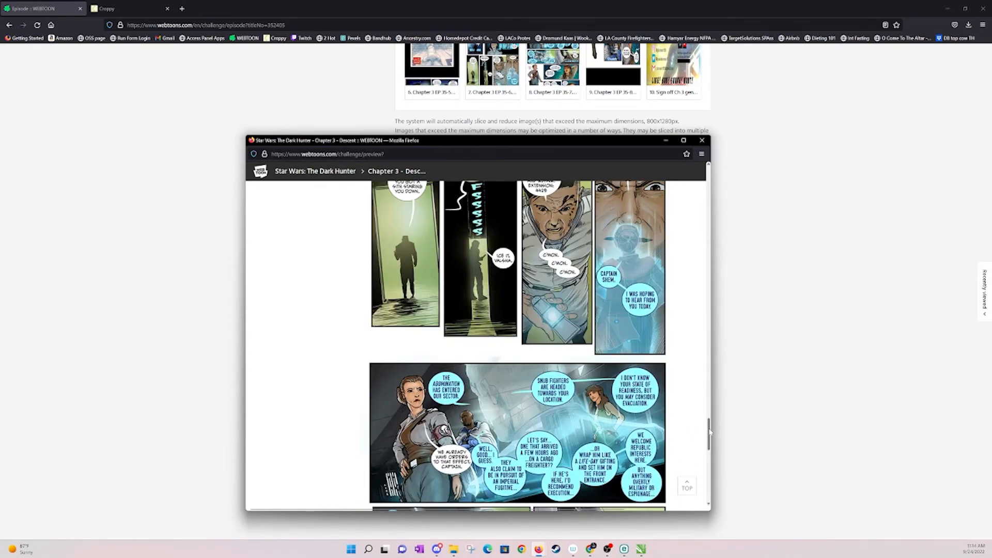
drag(711, 428, 708, 176)
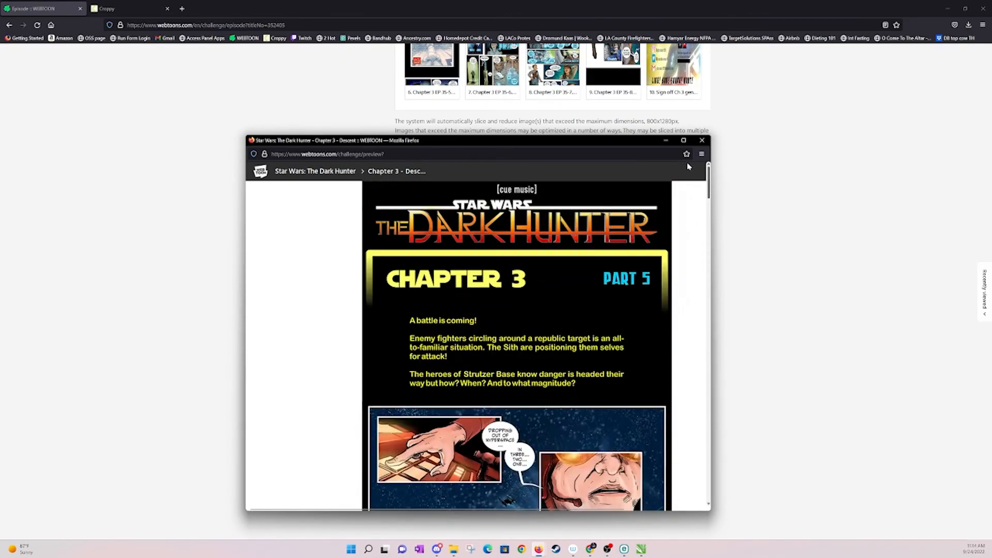
click(702, 140)
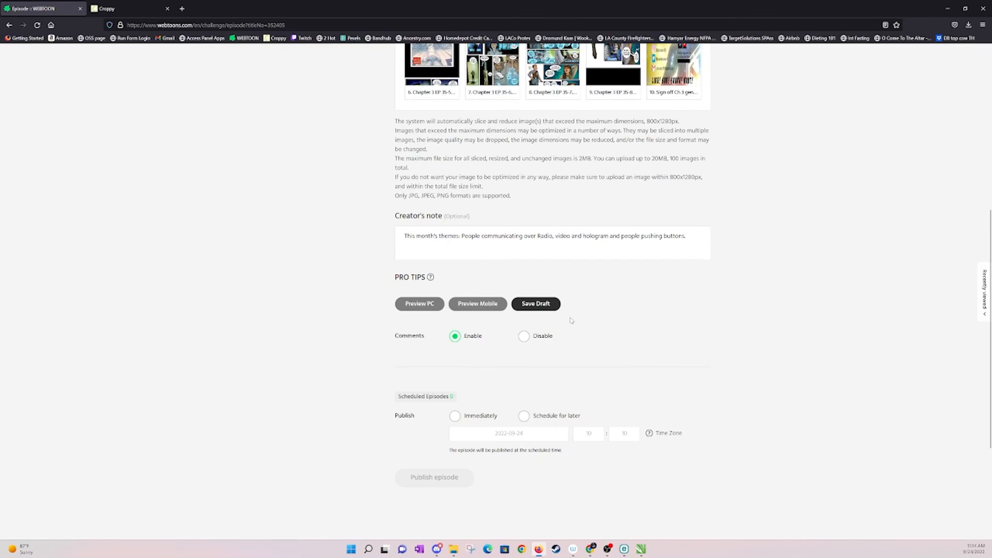
Set the episode to publish immediately, check the form, and publish it to other users
click(455, 416)
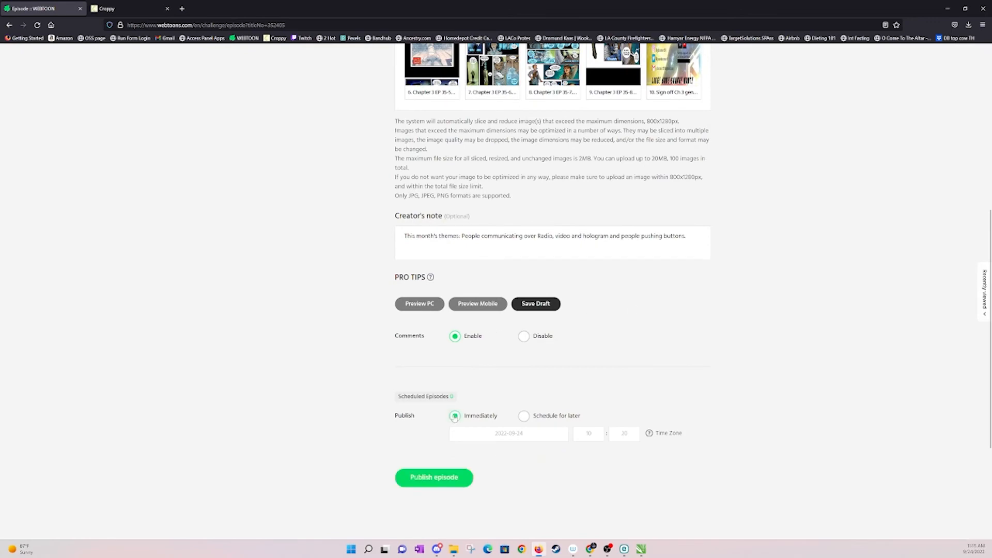
scroll(734, 362, up, 5)
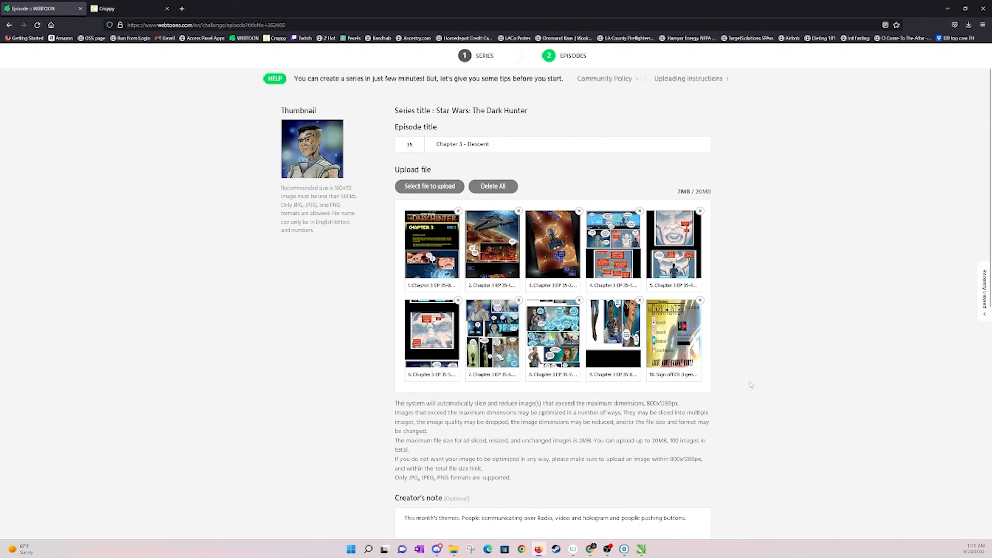
scroll(750, 383, down, 10)
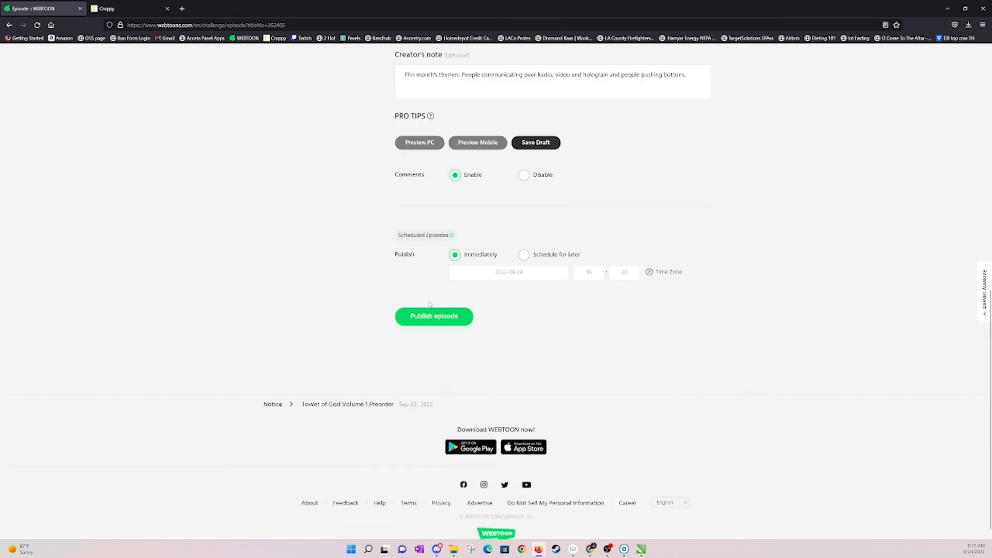
click(427, 321)
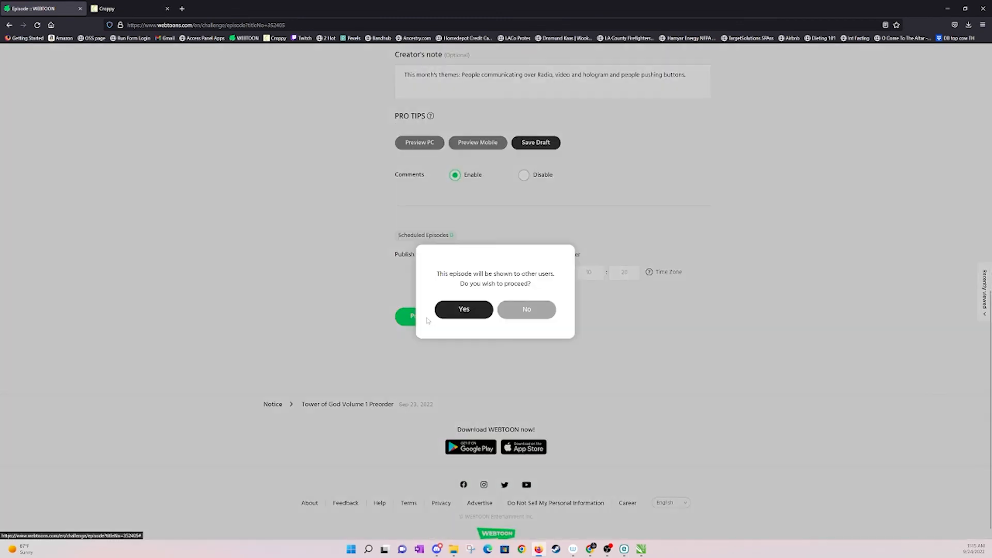
click(464, 310)
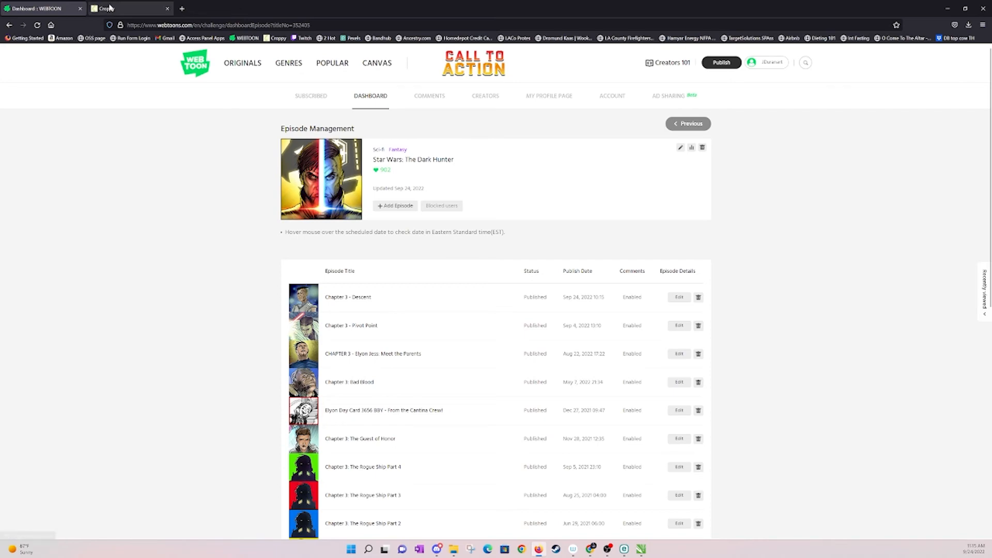
Close the Croppy browser tab
click(124, 9)
click(167, 8)
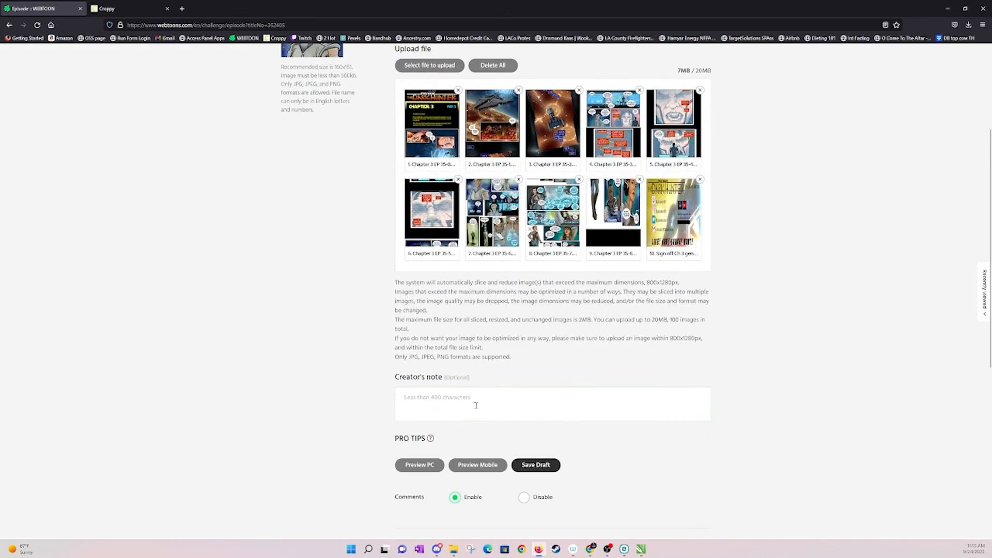
Write the creator's note "This month's themes: People communicating over Radio, FAcetime and hologram and People pushing buttons."
click(476, 405)
text(This month's themes: People pushing buttons and tal)
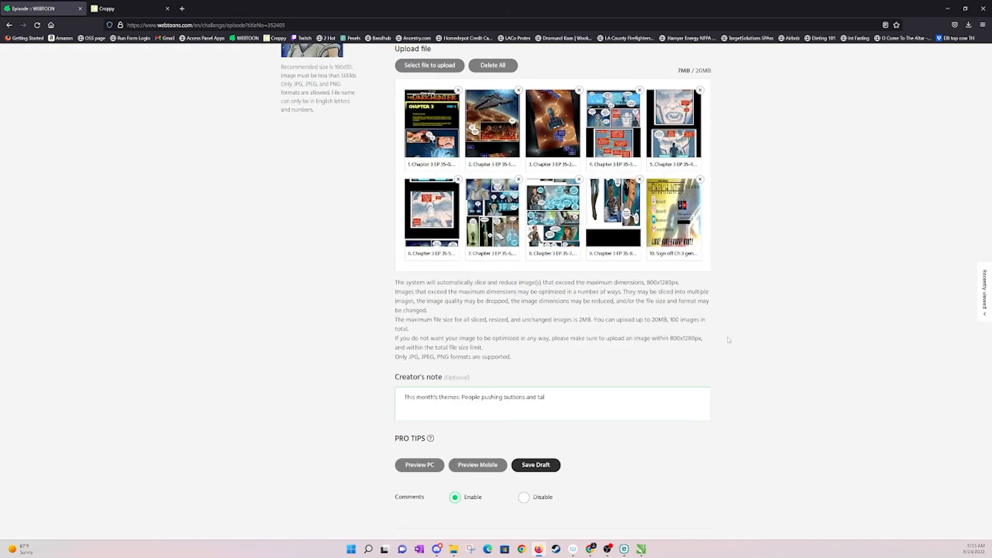
text(communicating and People  over Radio, FAcetime and hologram)
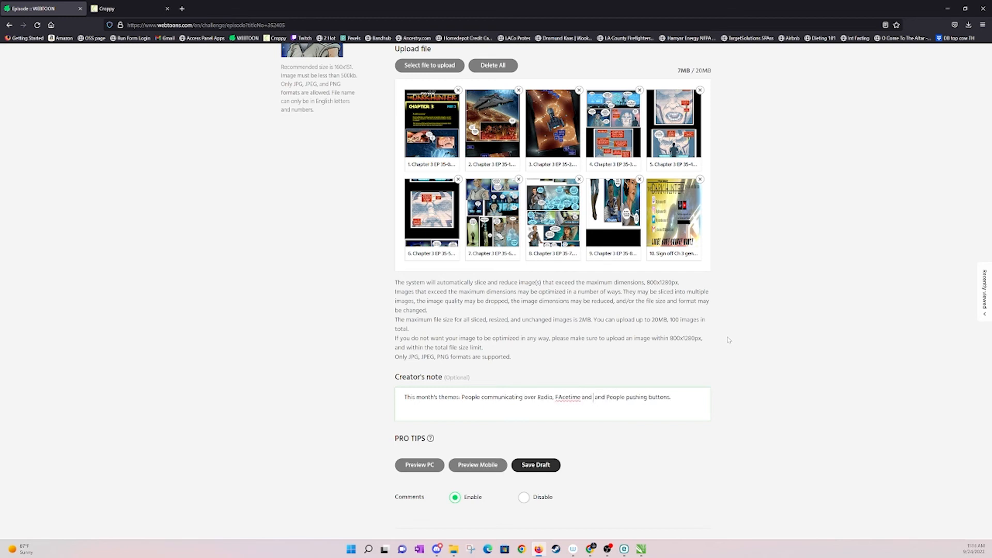
Replace "FAcetime" in the creator's note with "video" and make the second "People" lowercase
key(BackSpace)
key(BackSpace)
key(BackSpace)
key(BackSpace)
key(BackSpace)
key(BackSpace)
key(BackSpace)
key(BackSpace)
text(space-time)
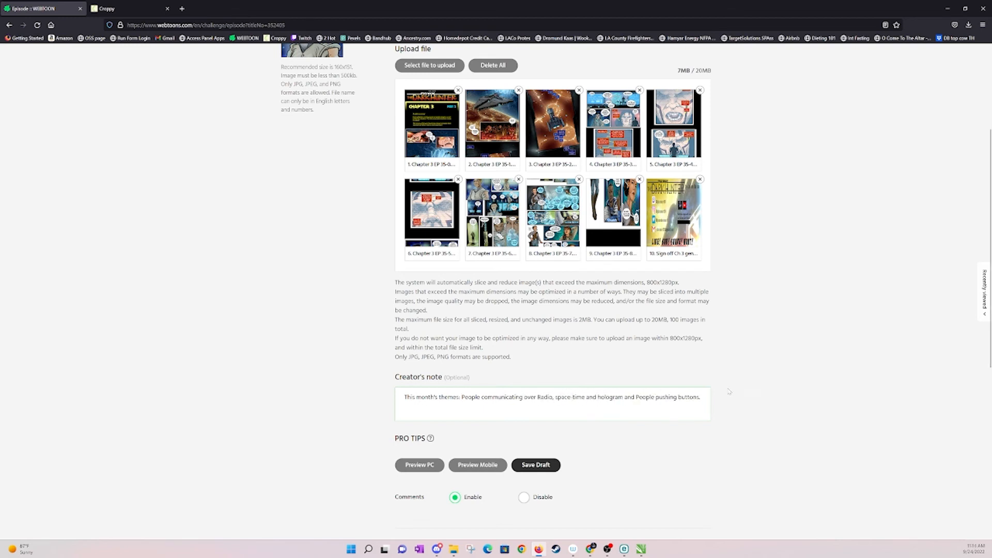
drag(585, 397, 555, 401)
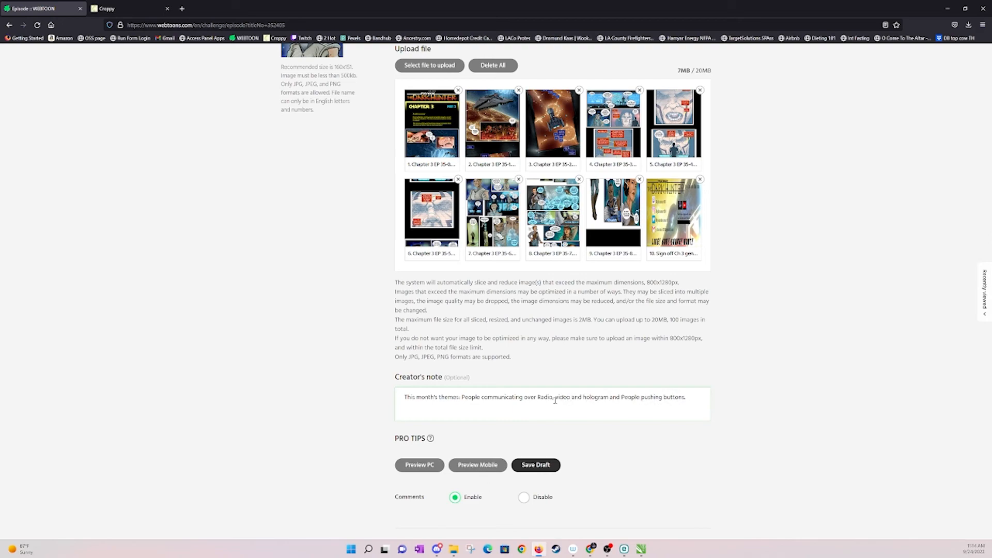
Choose immediate publishing for Chapter 3 - Descent, review the title, thumbnail and uploaded images, and publish the episode
scroll(554, 401, down, 3)
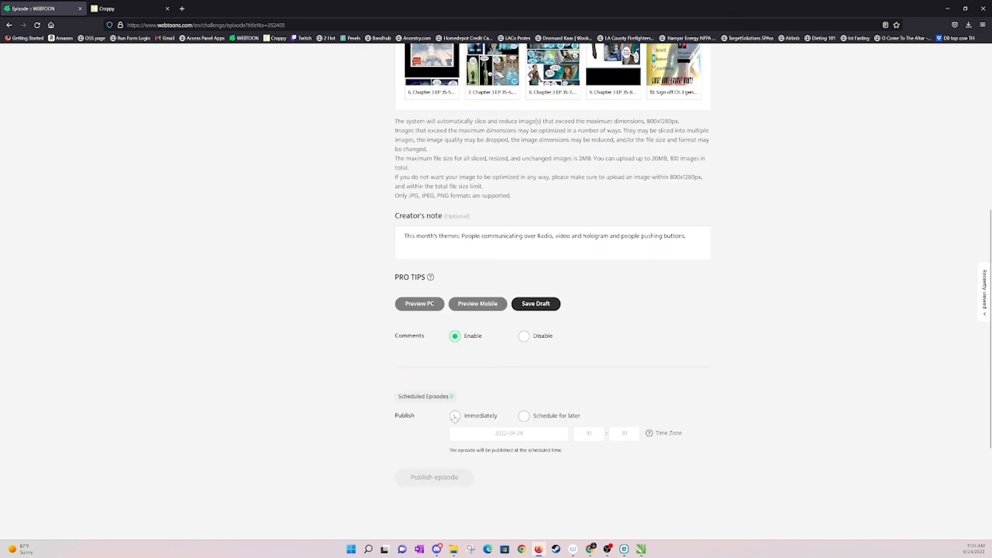
click(455, 416)
scroll(751, 383, up, 5)
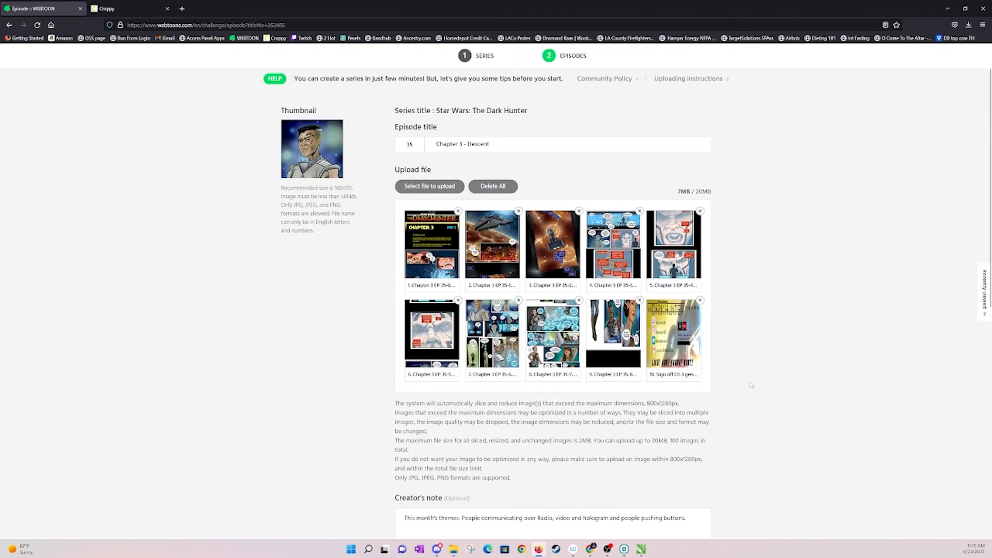
scroll(751, 385, up, 1)
scroll(750, 383, down, 8)
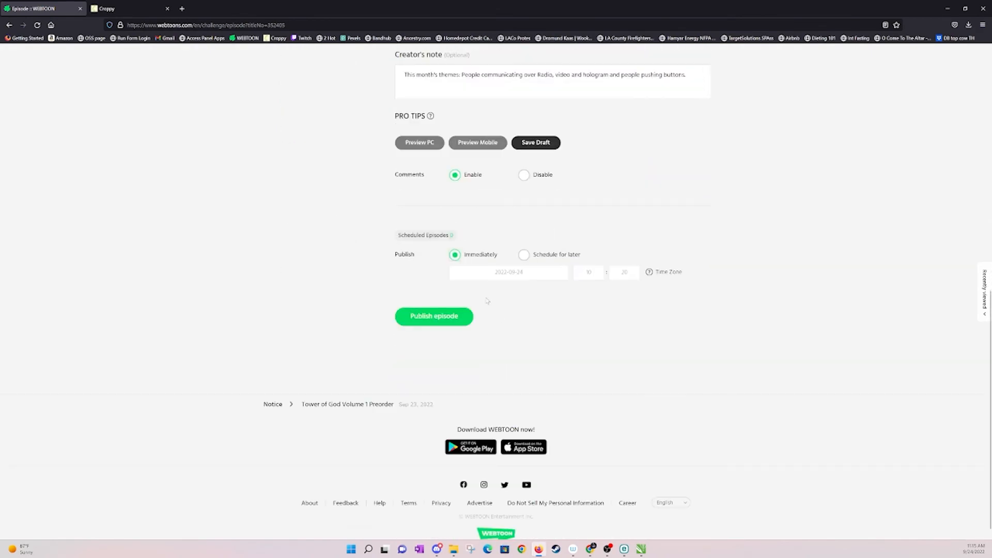
click(428, 321)
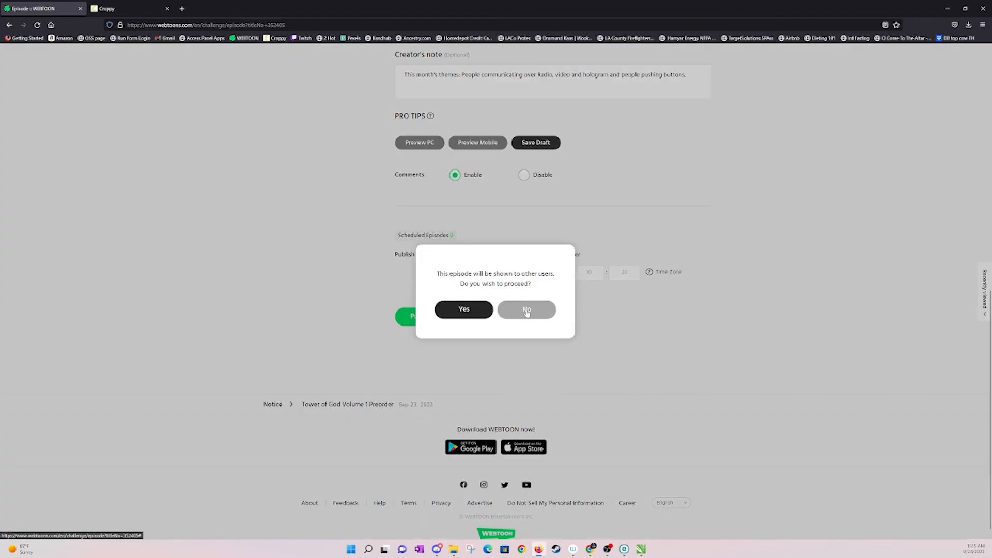
click(464, 310)
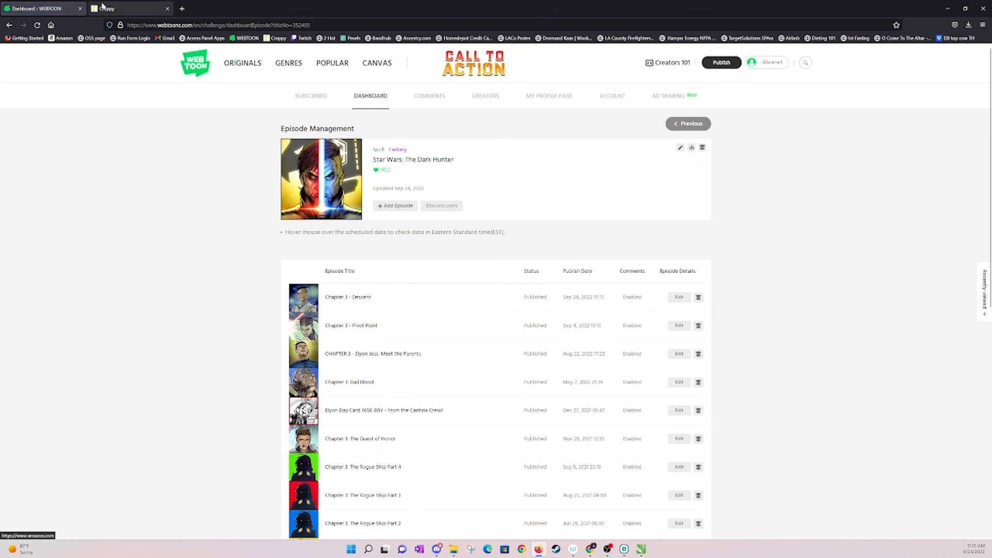
Close the Croppy browser tab, leaving the WEBTOON episode dashboard open
click(129, 8)
click(167, 8)
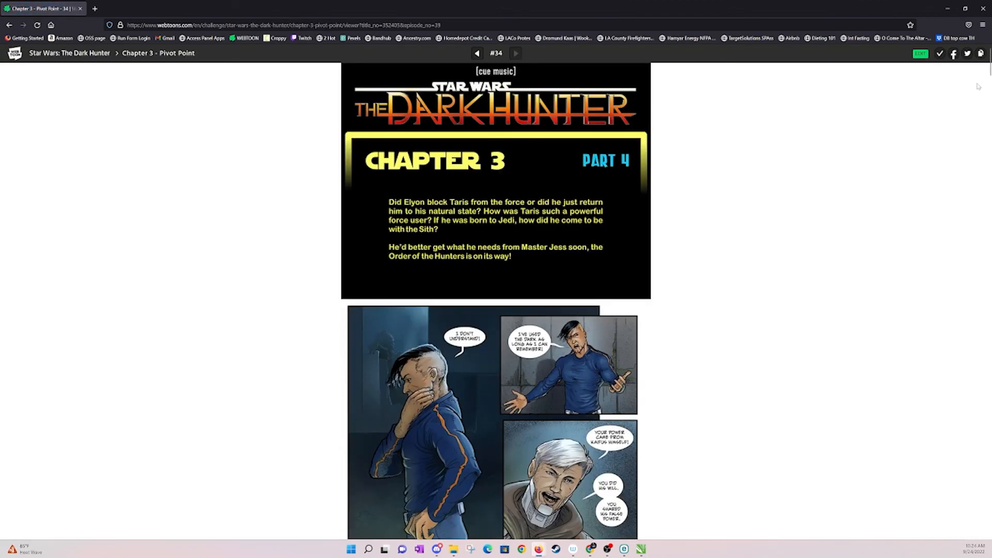
Examine the published strip layout of Chapter 3 - Pivot Point from title banner to closing credits, and the opening of The Rogue Ship Part 2
scroll(963, 453, down, 20)
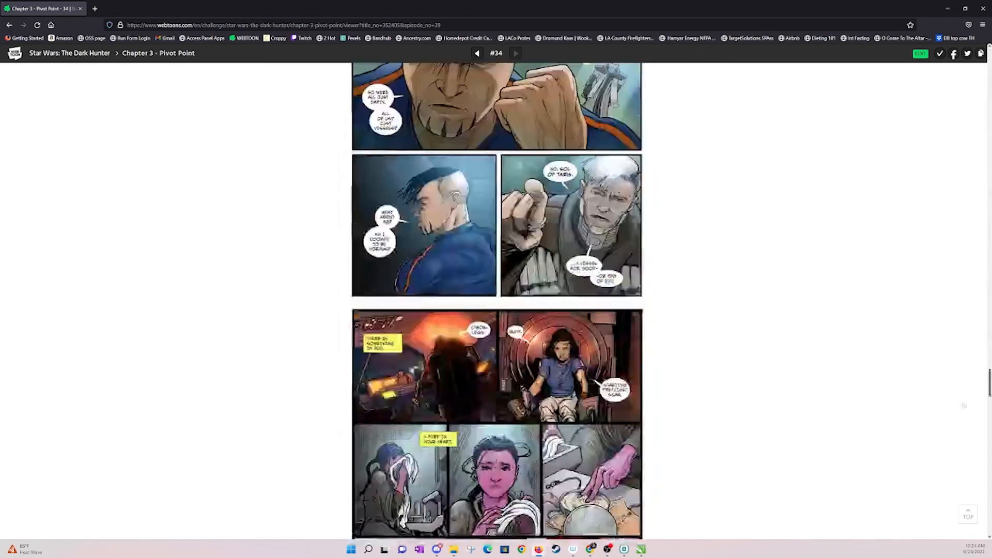
scroll(964, 440, up, 10)
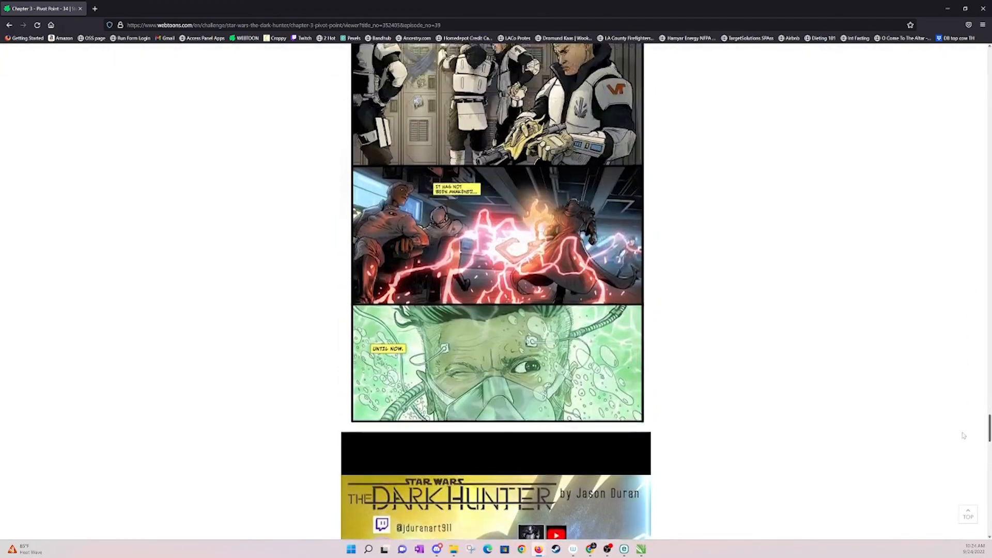
scroll(965, 426, down, 9)
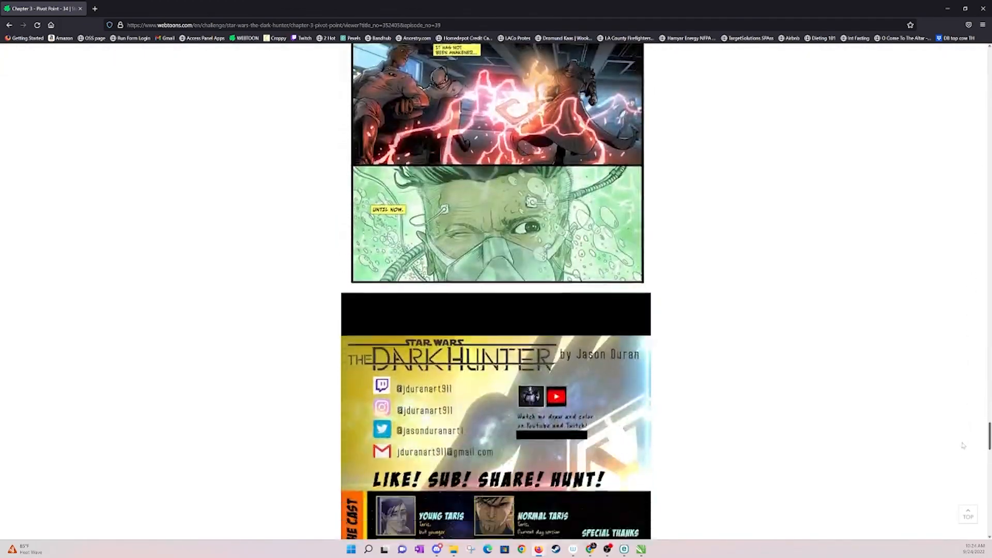
scroll(960, 443, up, 20)
scroll(959, 407, down, 20)
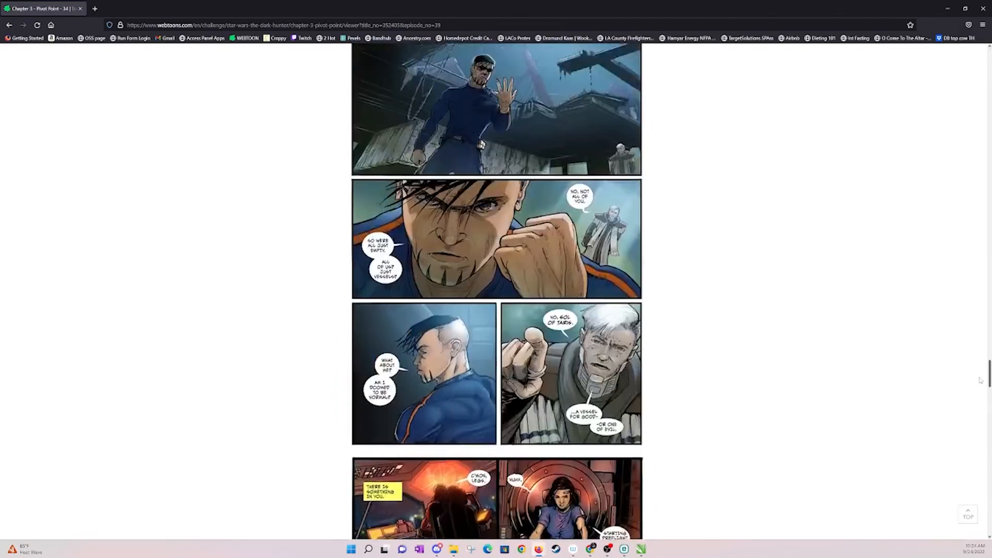
drag(987, 312, 979, 413)
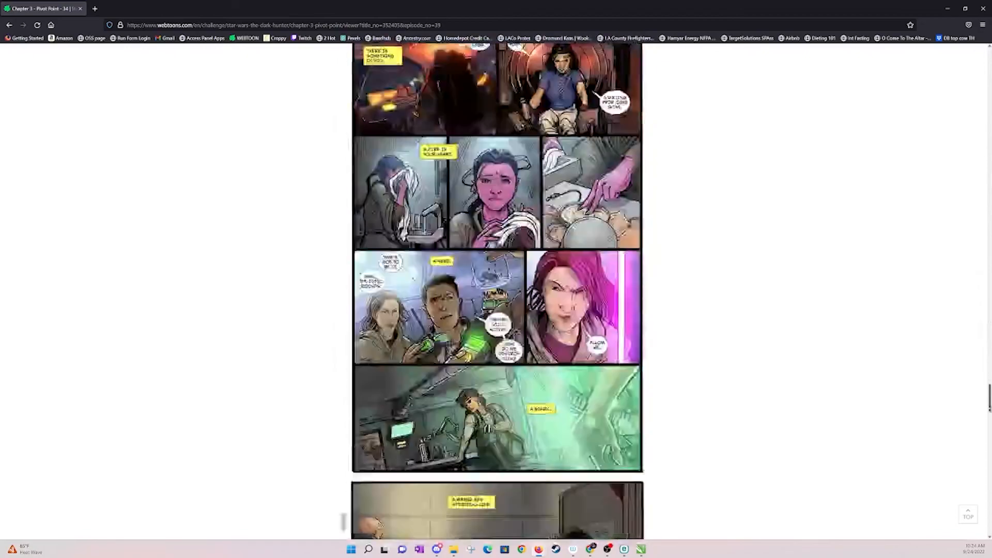
drag(982, 463, 982, 150)
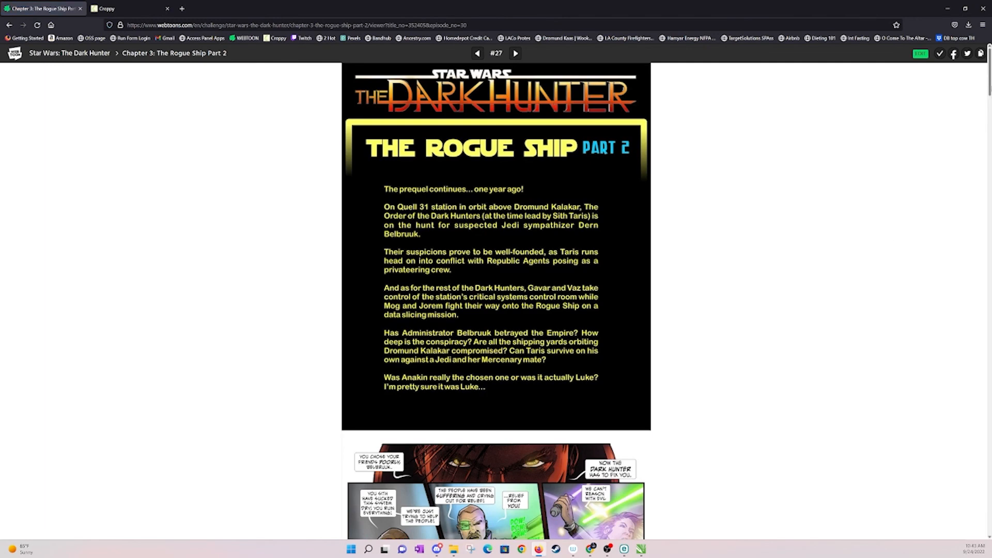
mouse_move(990, 81)
mouse_down()
mouse_move(990, 452)
mouse_move(990, 77)
mouse_up()
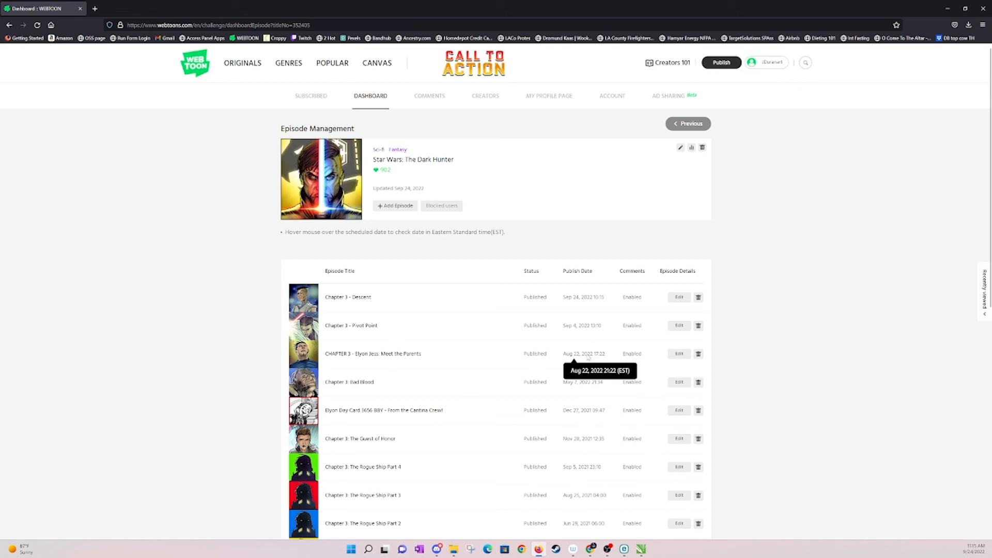
Close the browser and both open File Explorer windows, including the SW TDH folder
click(984, 7)
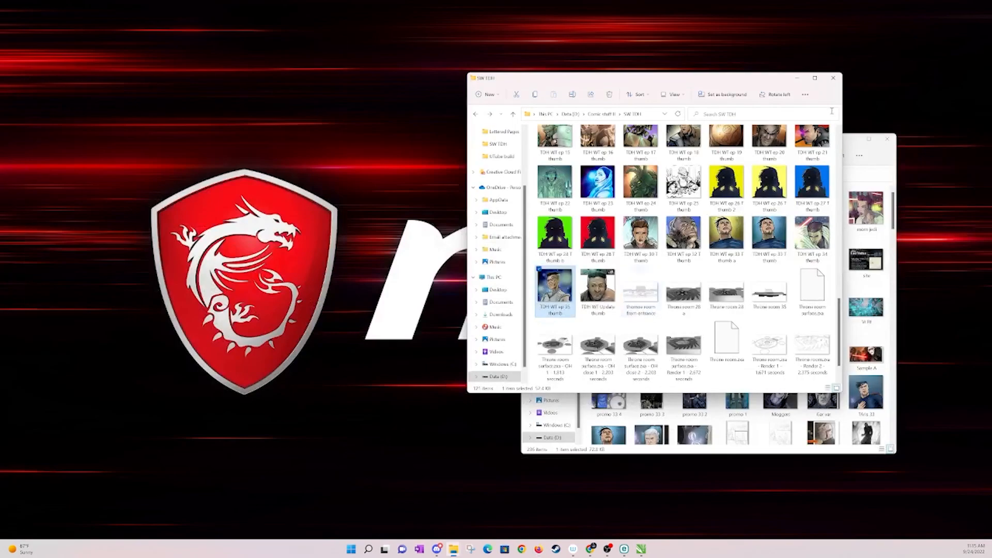
click(833, 79)
click(888, 138)
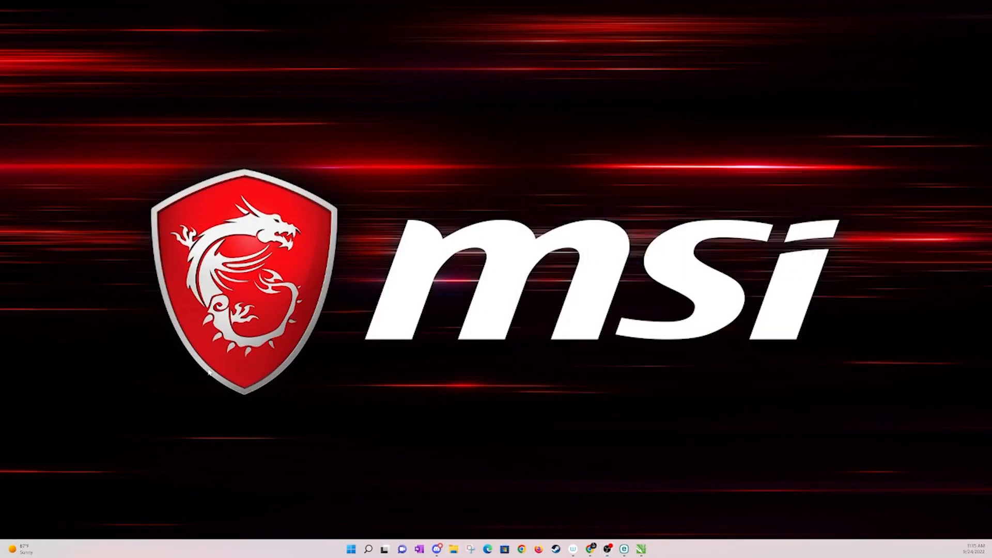